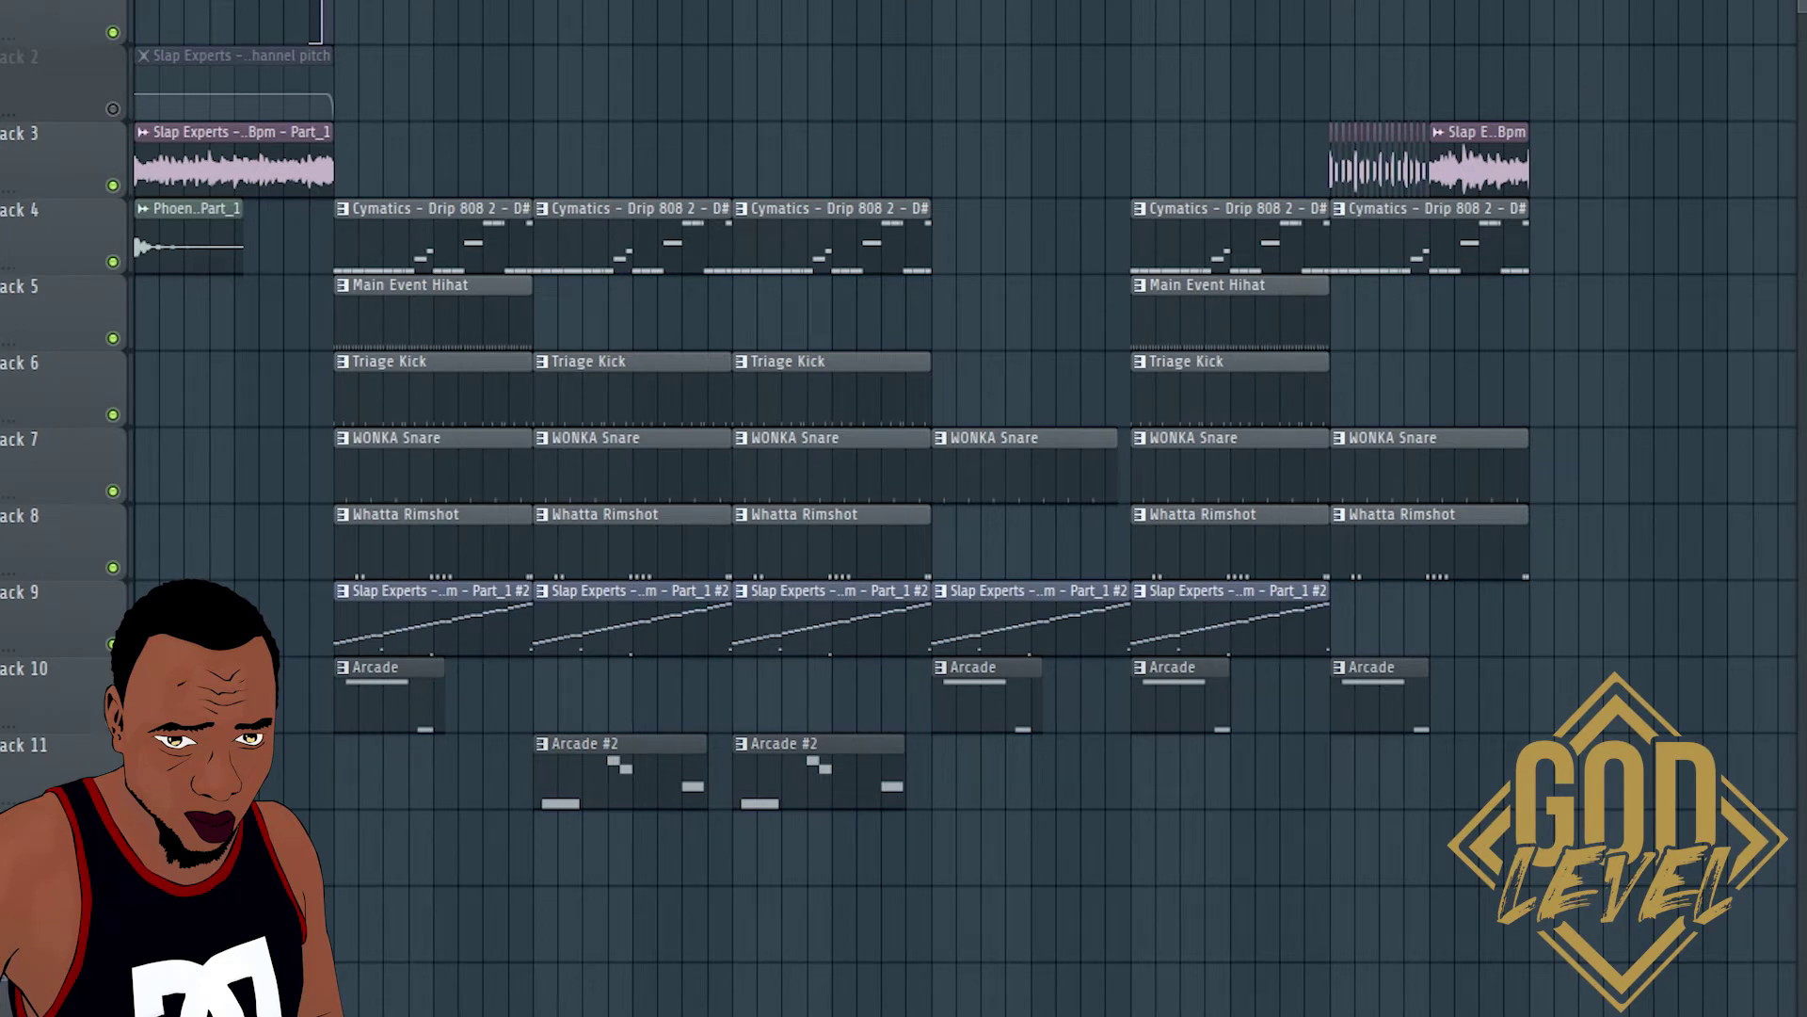
Play the arrangement from the intro through the first three drum sections and stop playback
key(space)
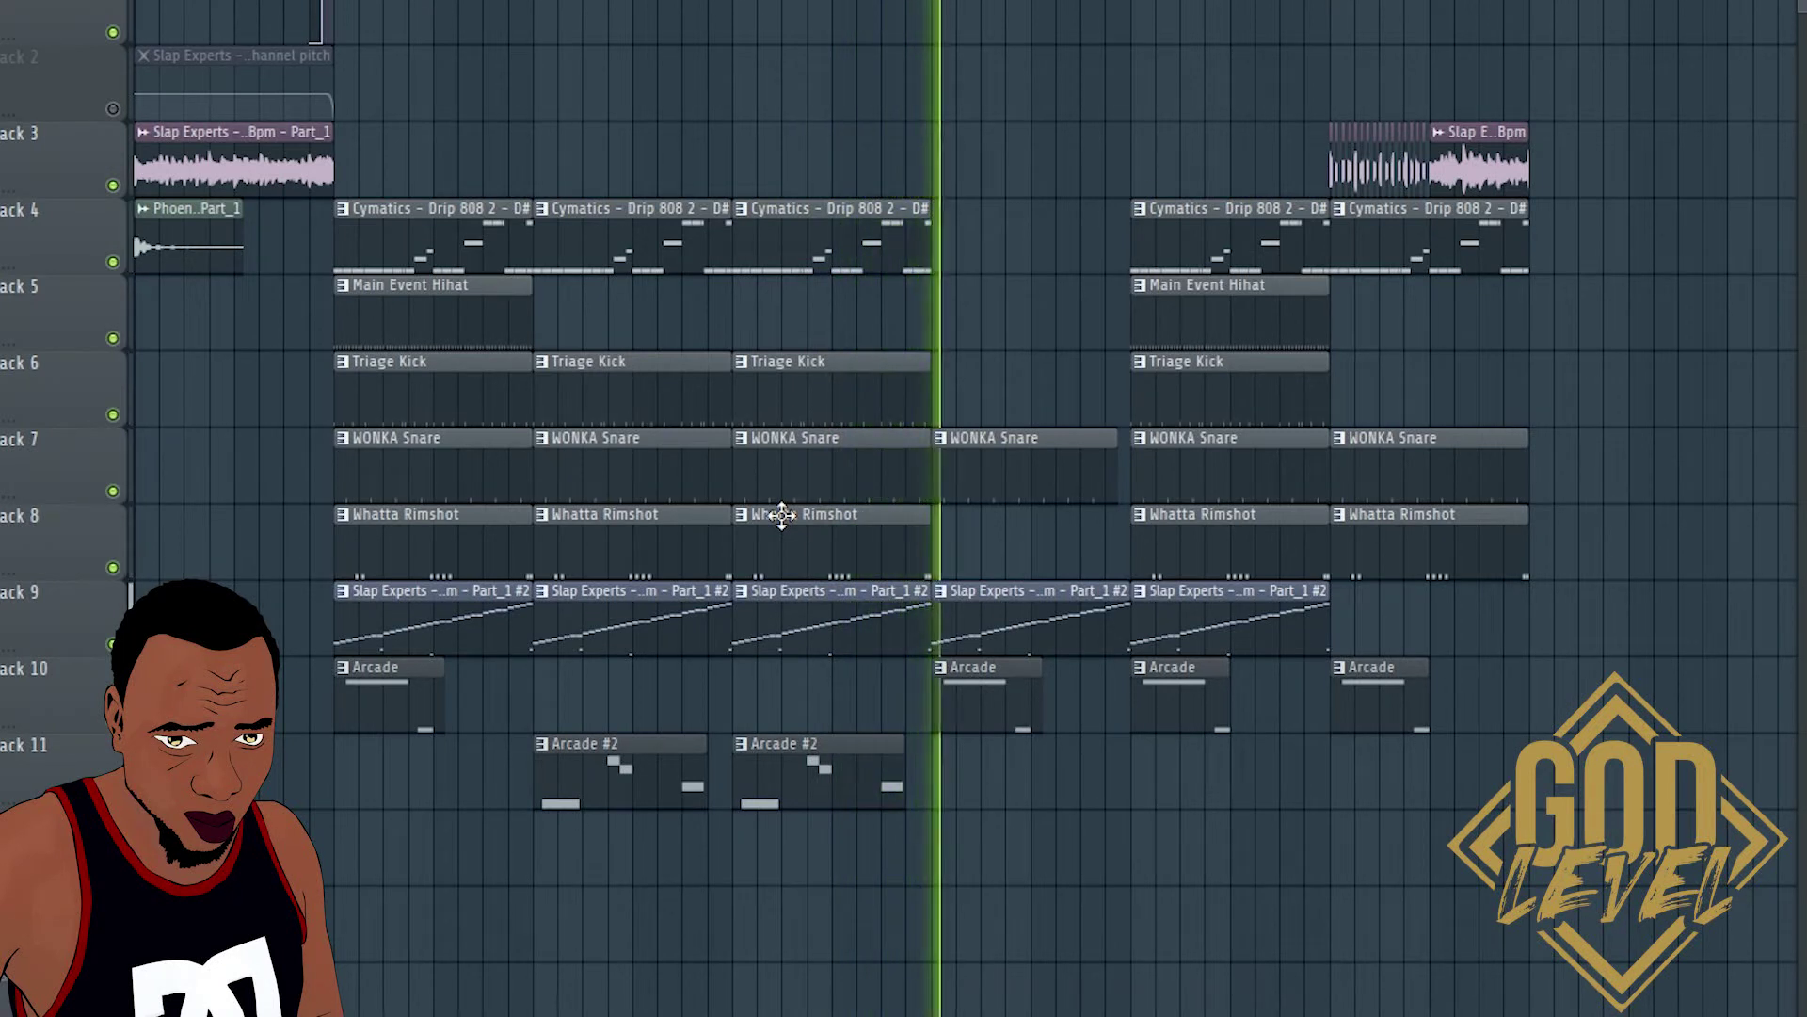
key(space)
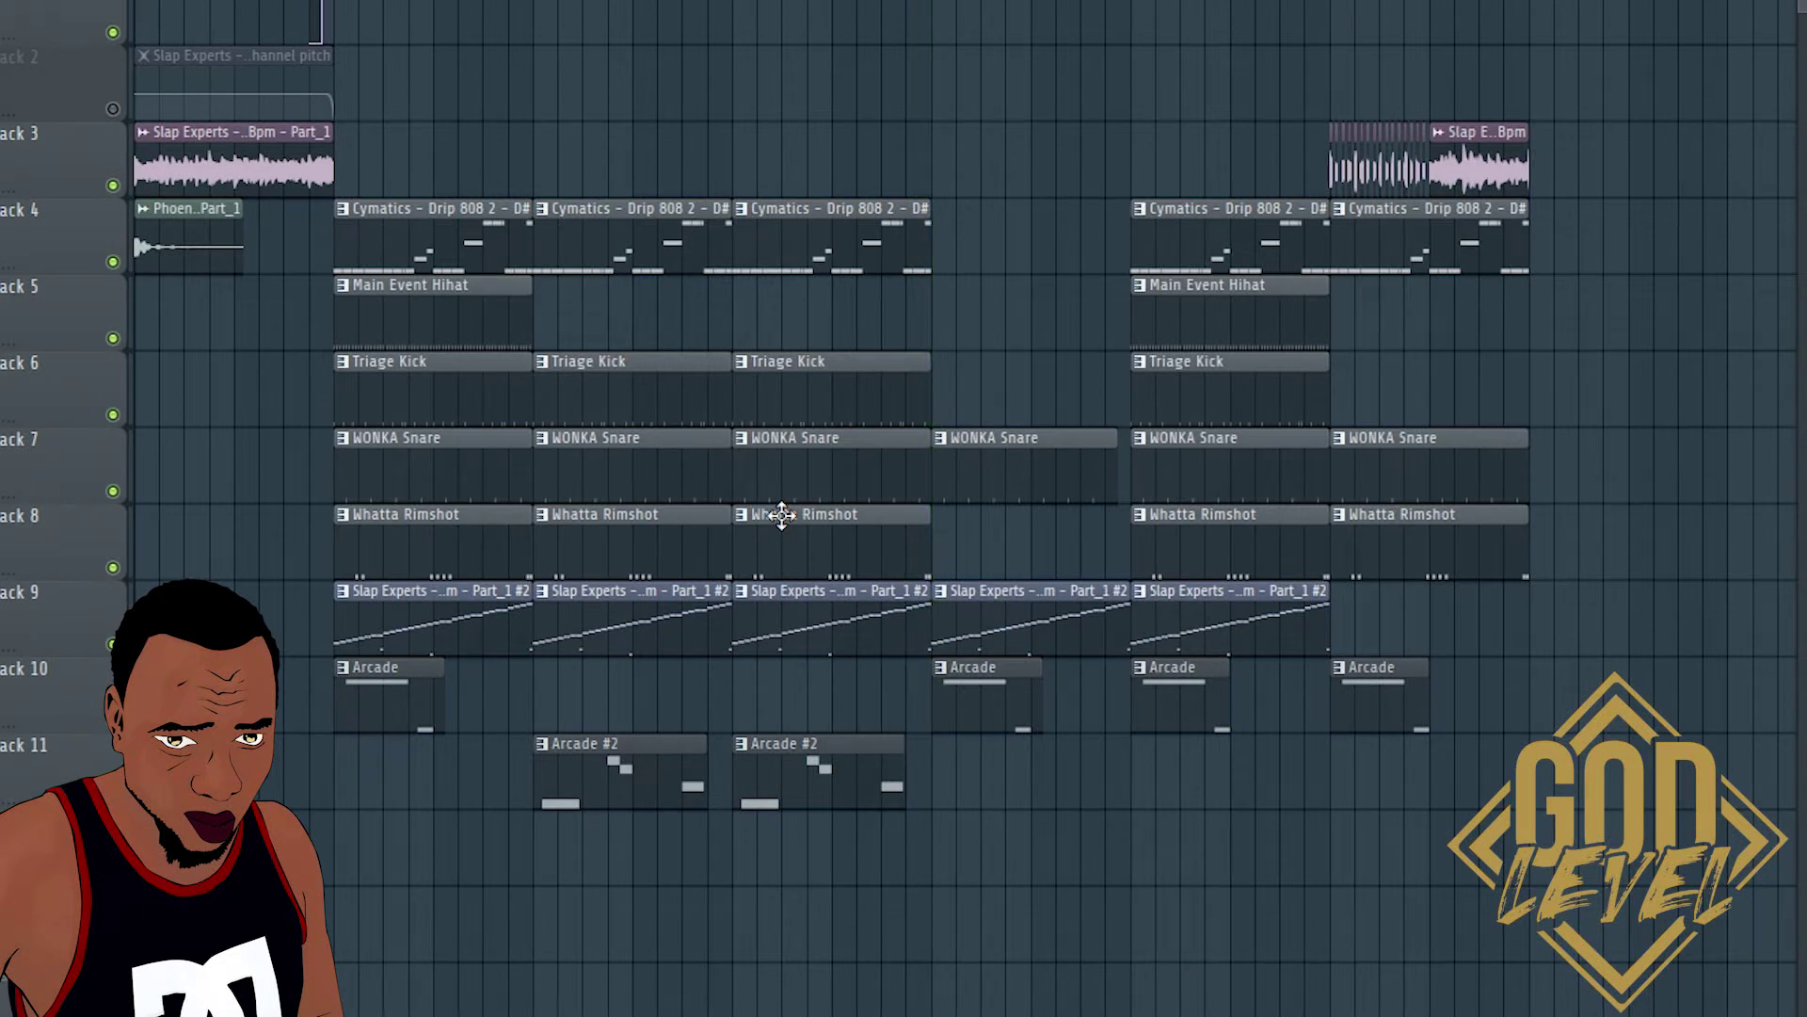
Inspect the time-stretching pitch setting of the Slap Experts intro sample on track 3 and listen to the intro
double_click(247, 174)
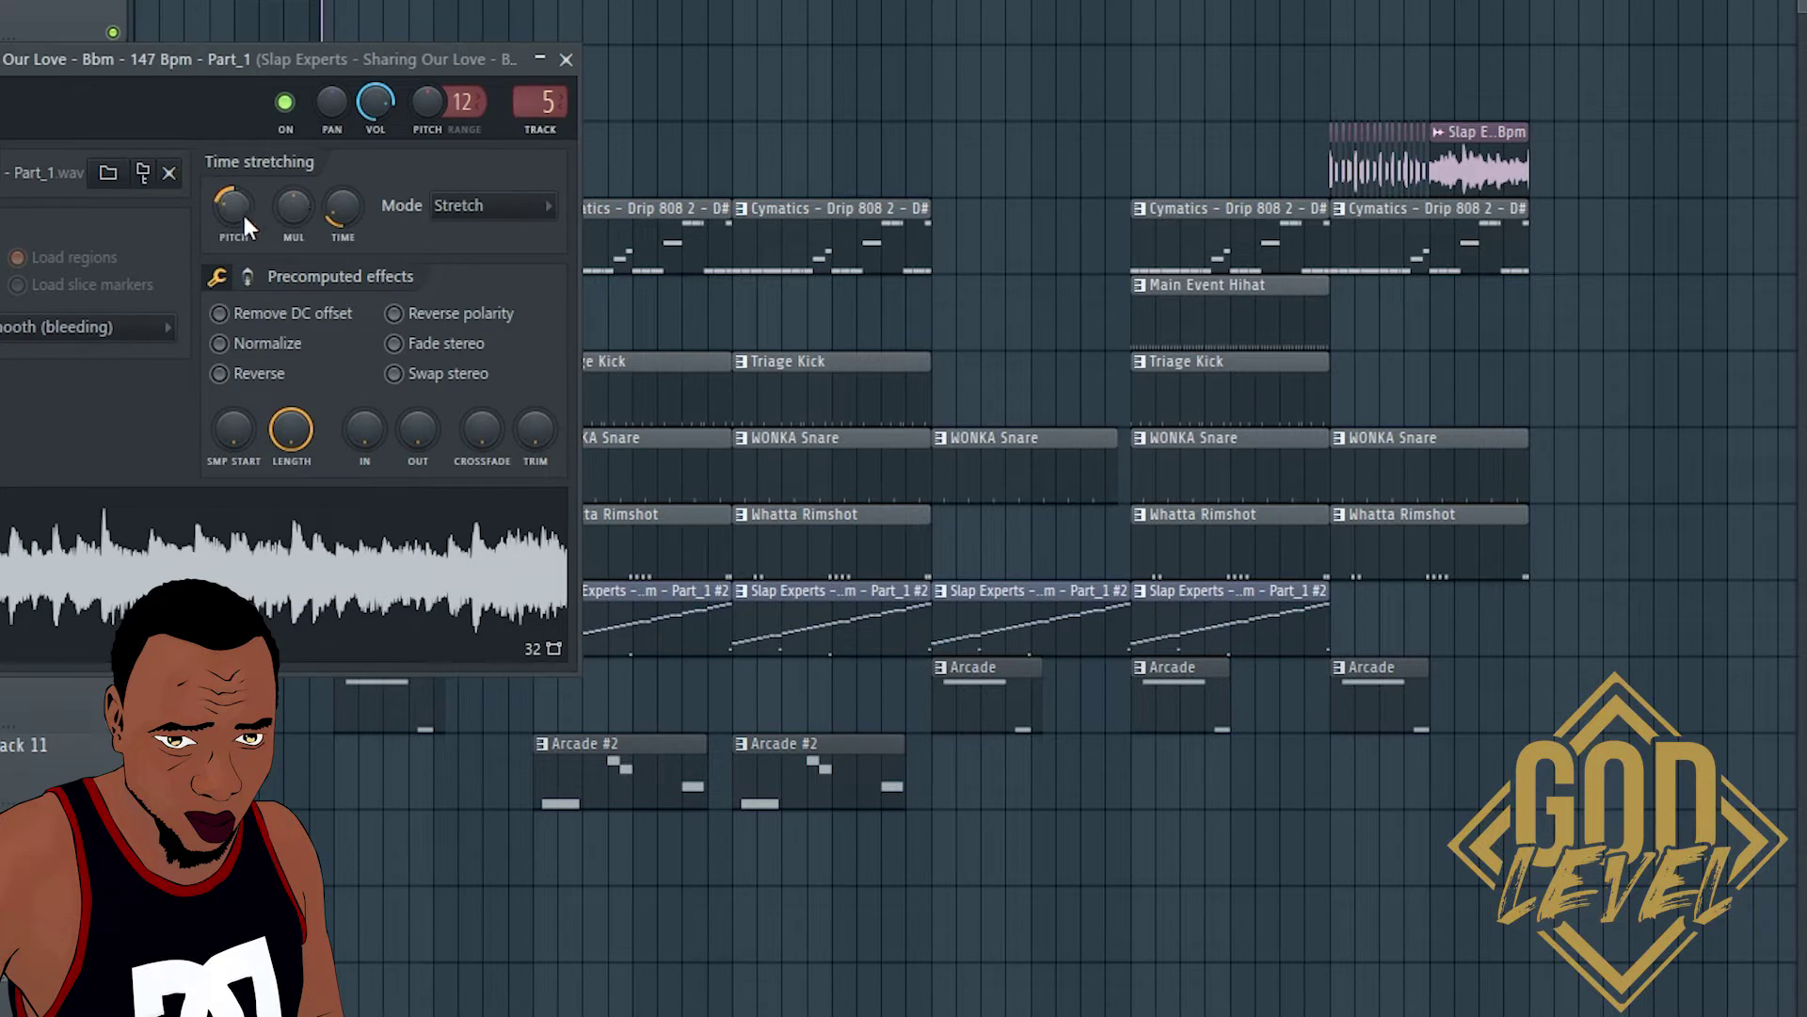
drag(232, 207, 233, 199)
key(Escape)
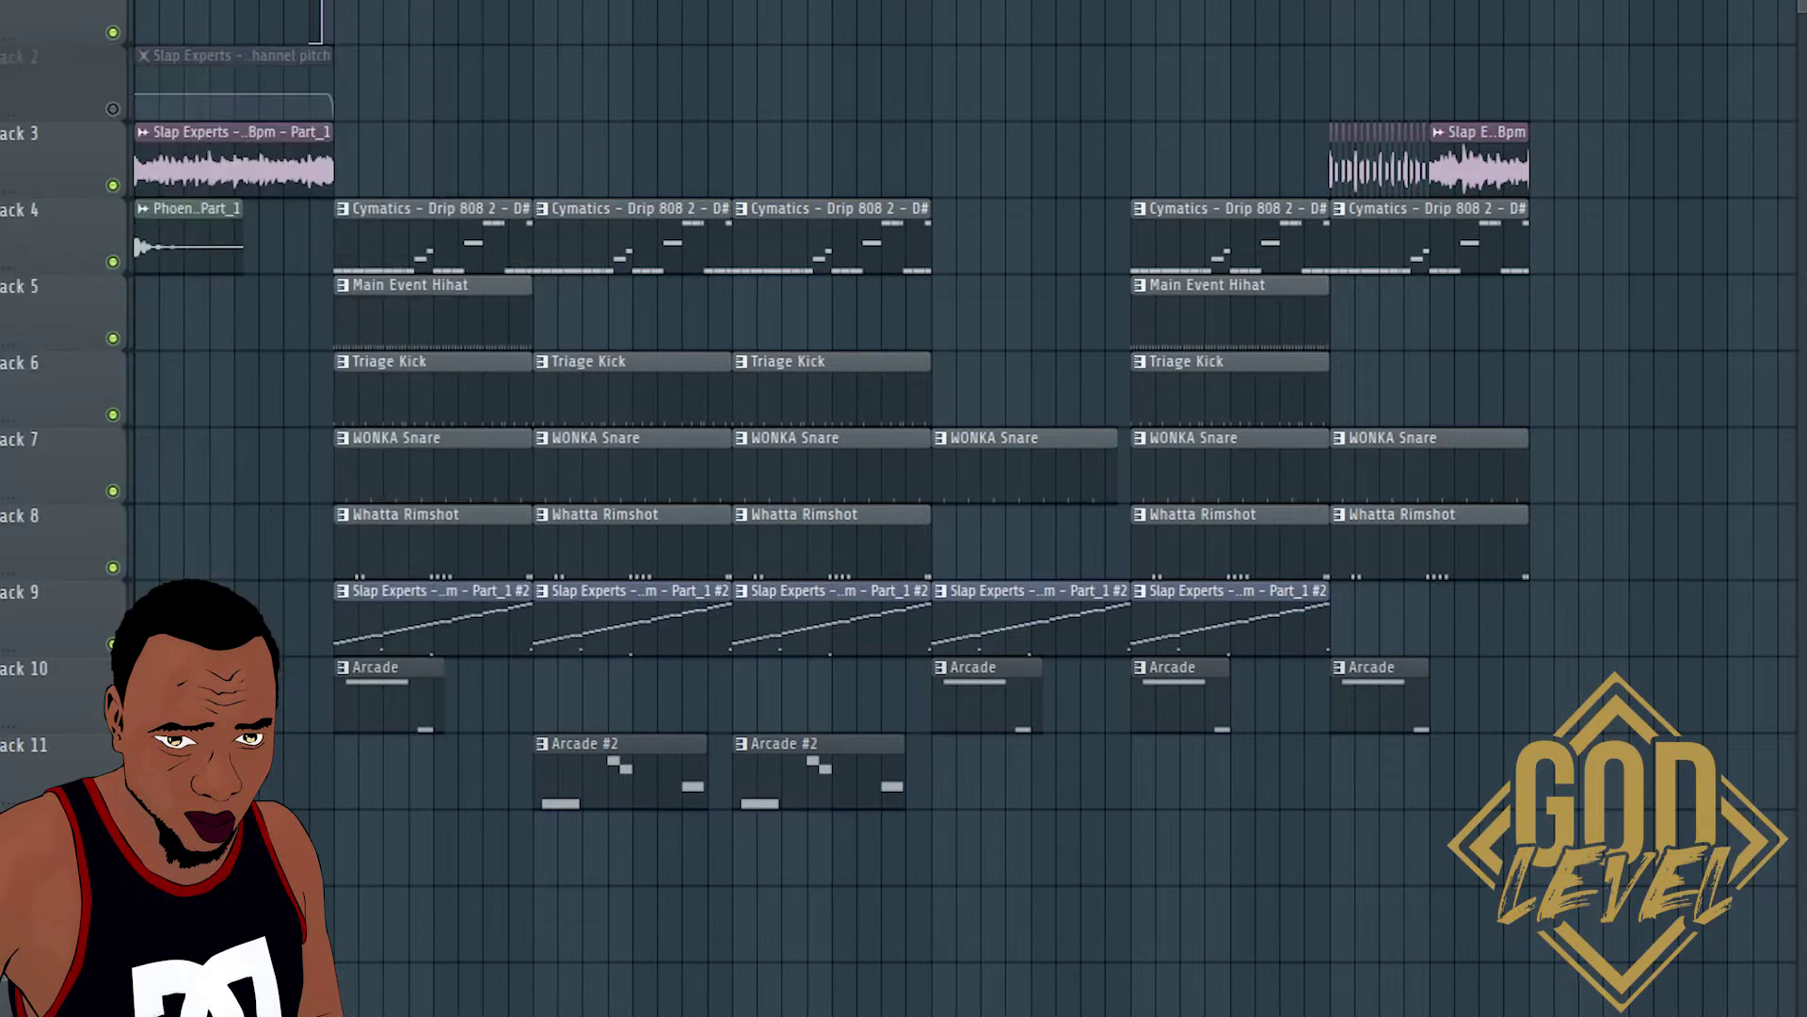
double_click(297, 179)
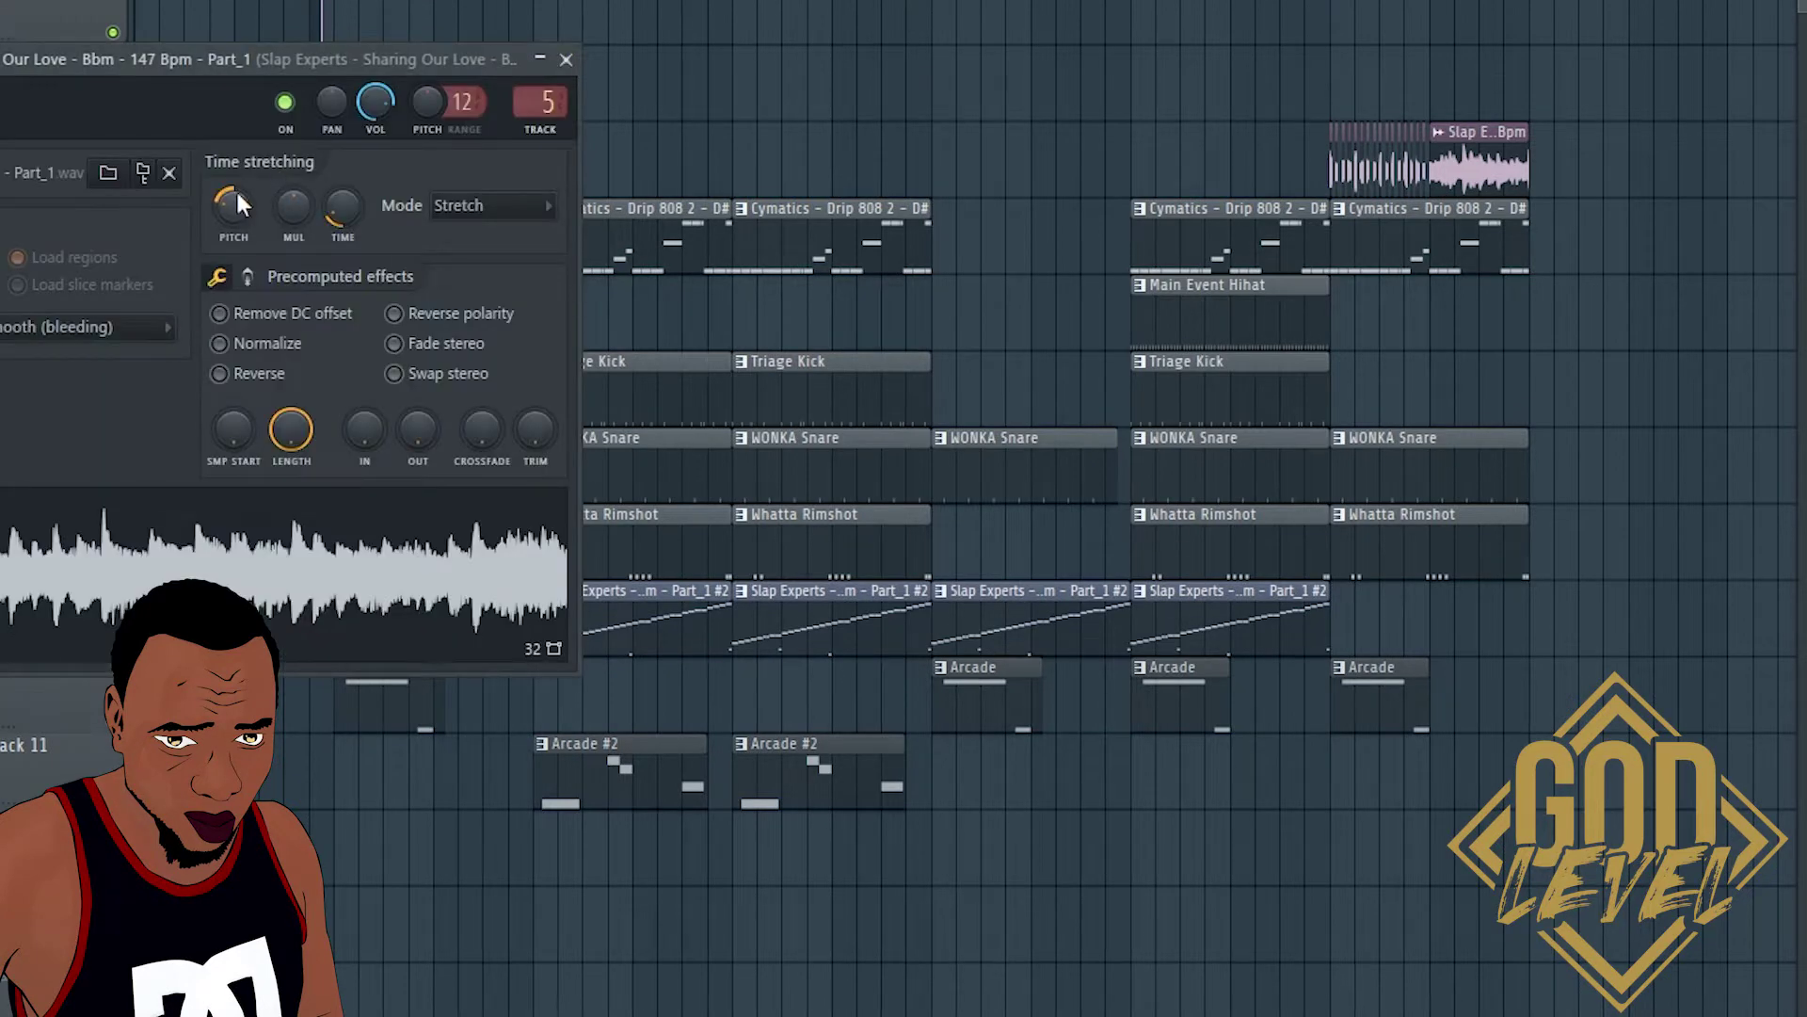
right_click(237, 197)
click(307, 202)
key(Escape)
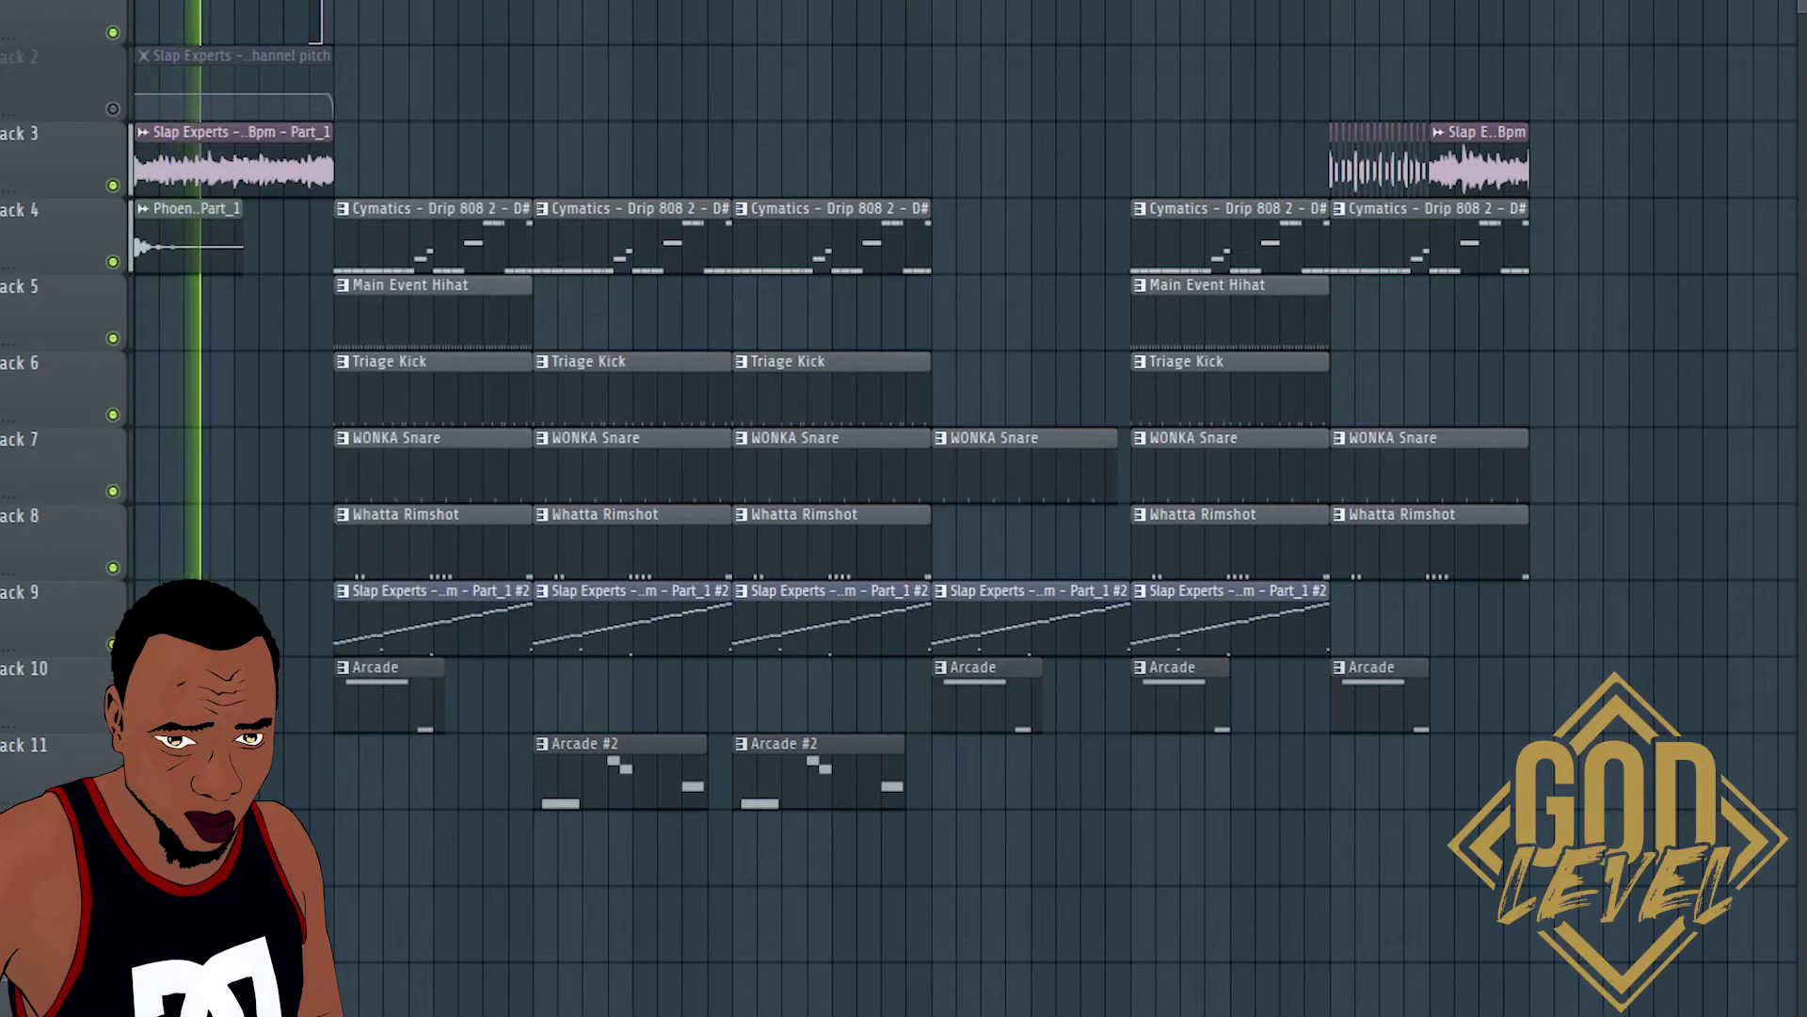
key(space)
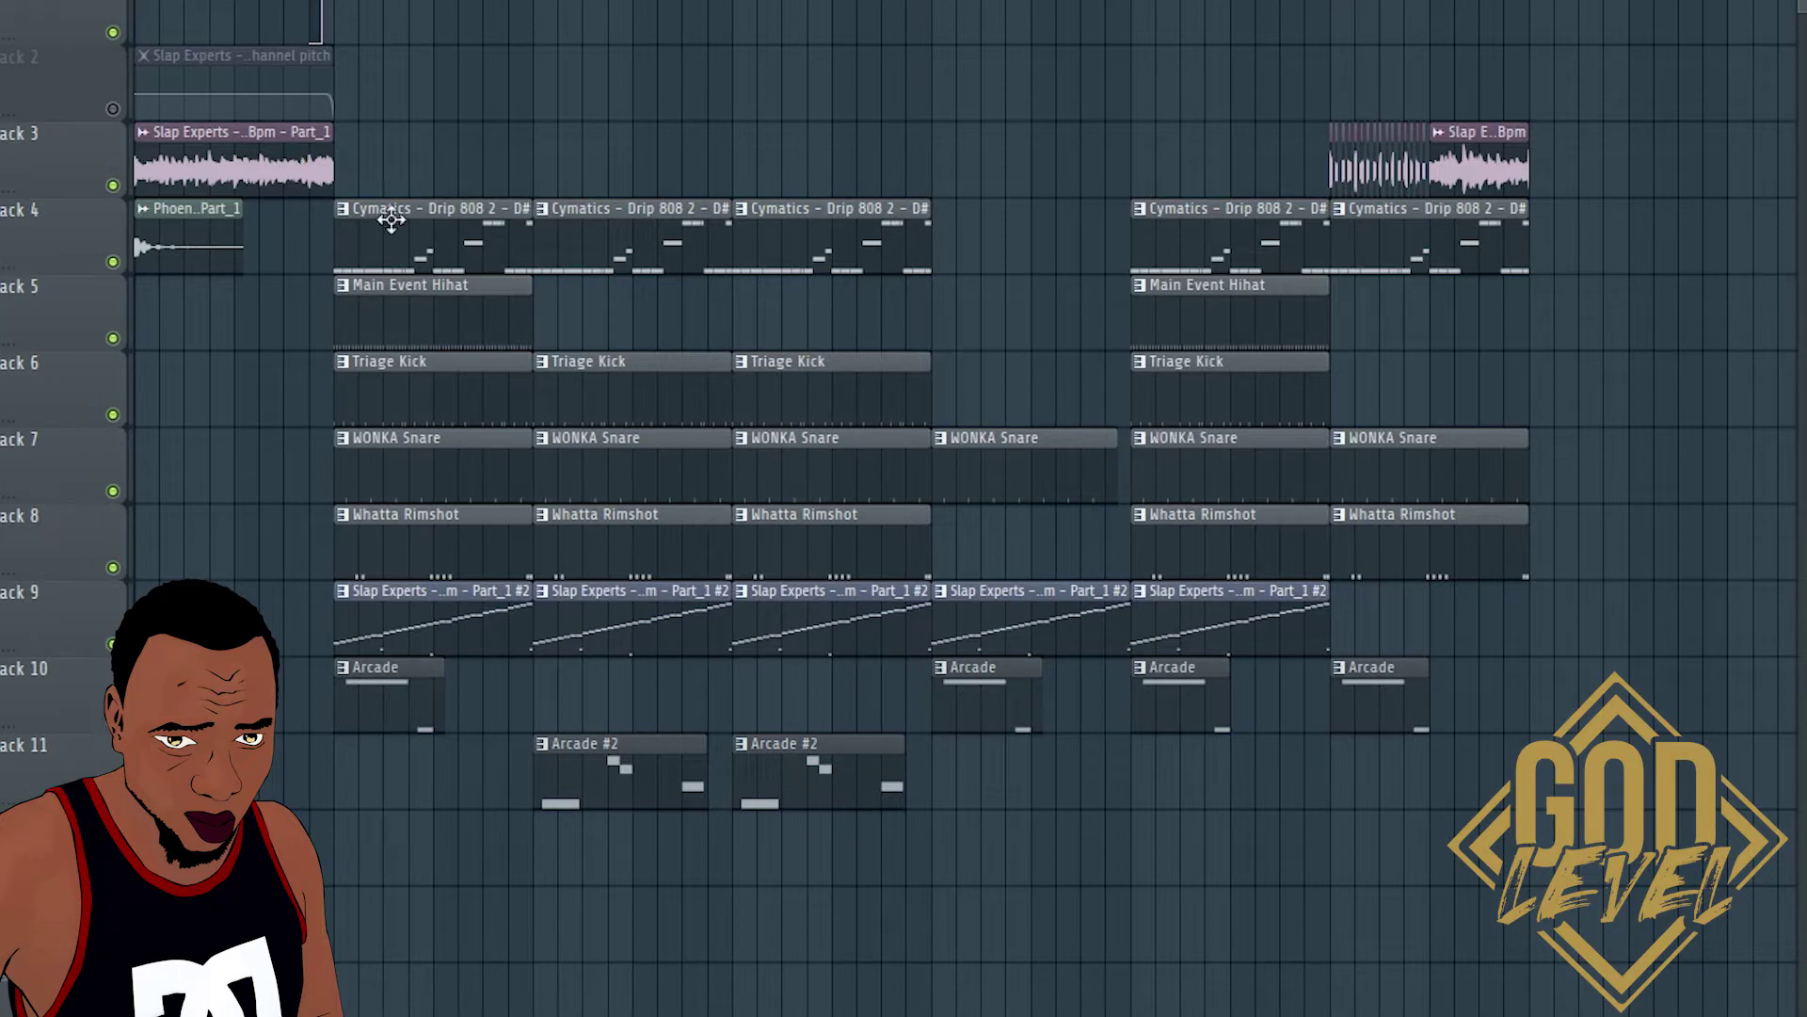
Examine the sliced Slap Experts pattern on track 9, including its rising beat slices and the low slide notes
double_click(429, 609)
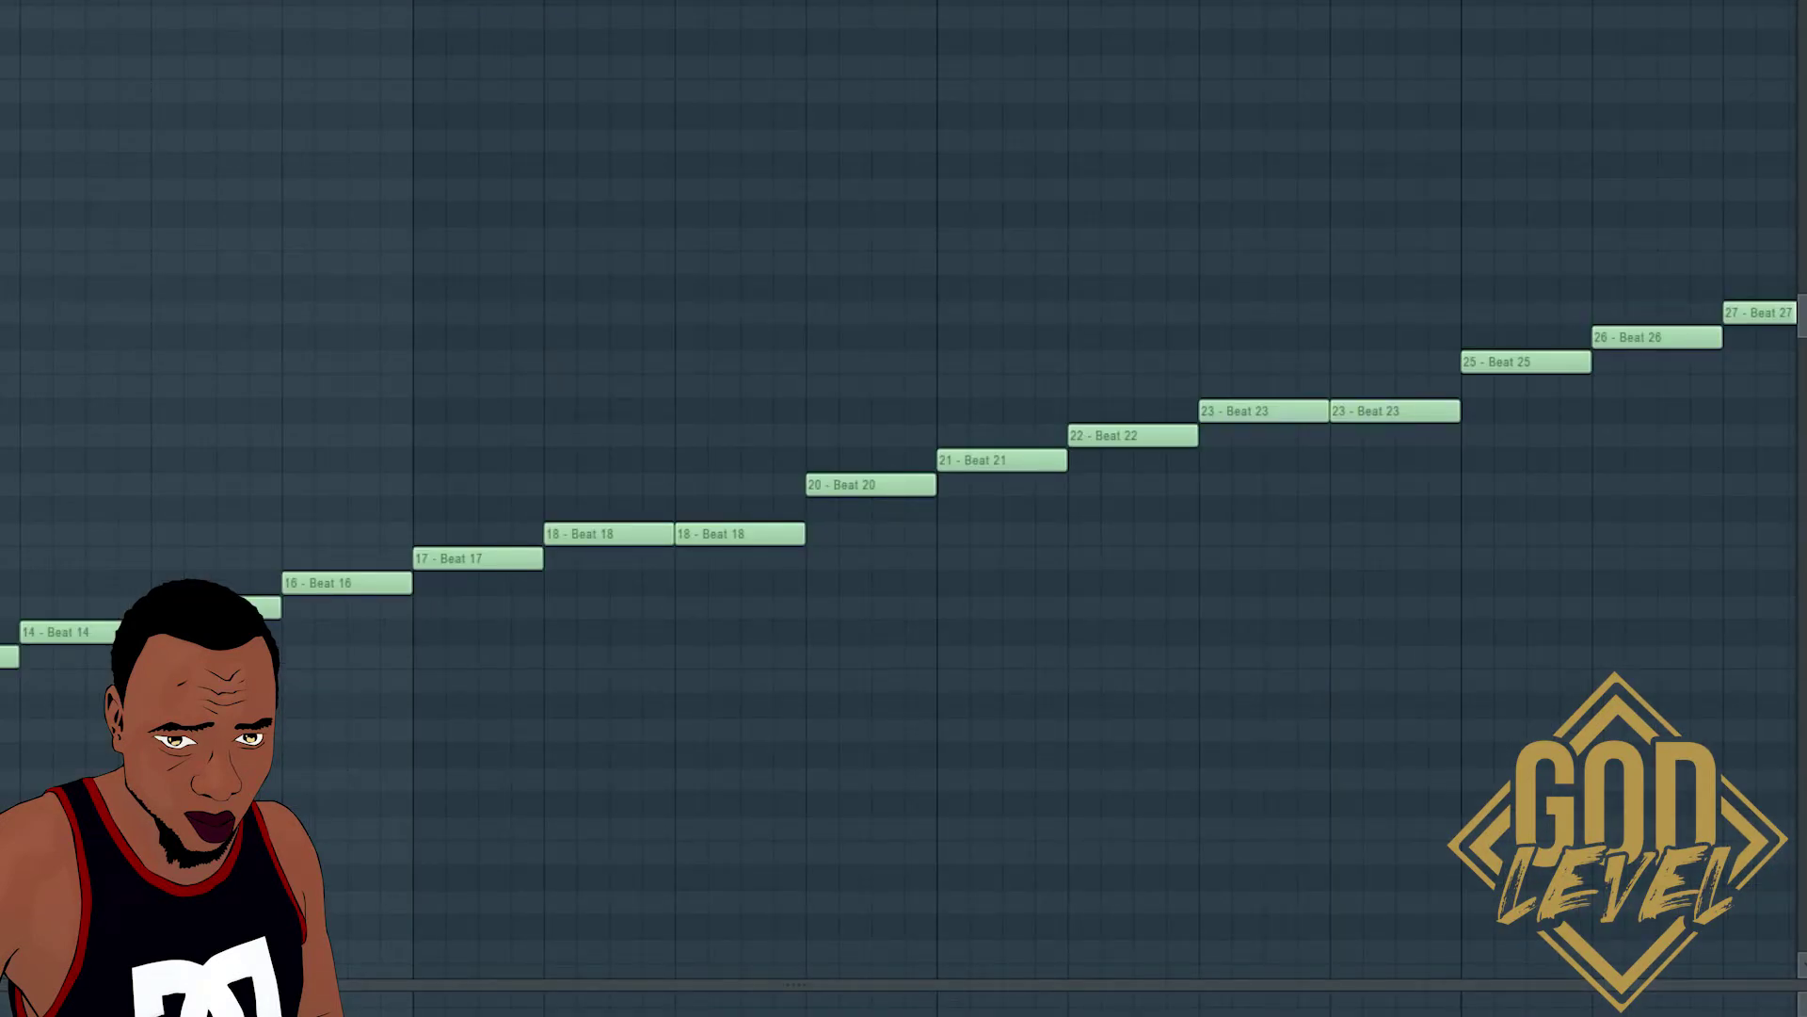
scroll(903, 508, down, 4)
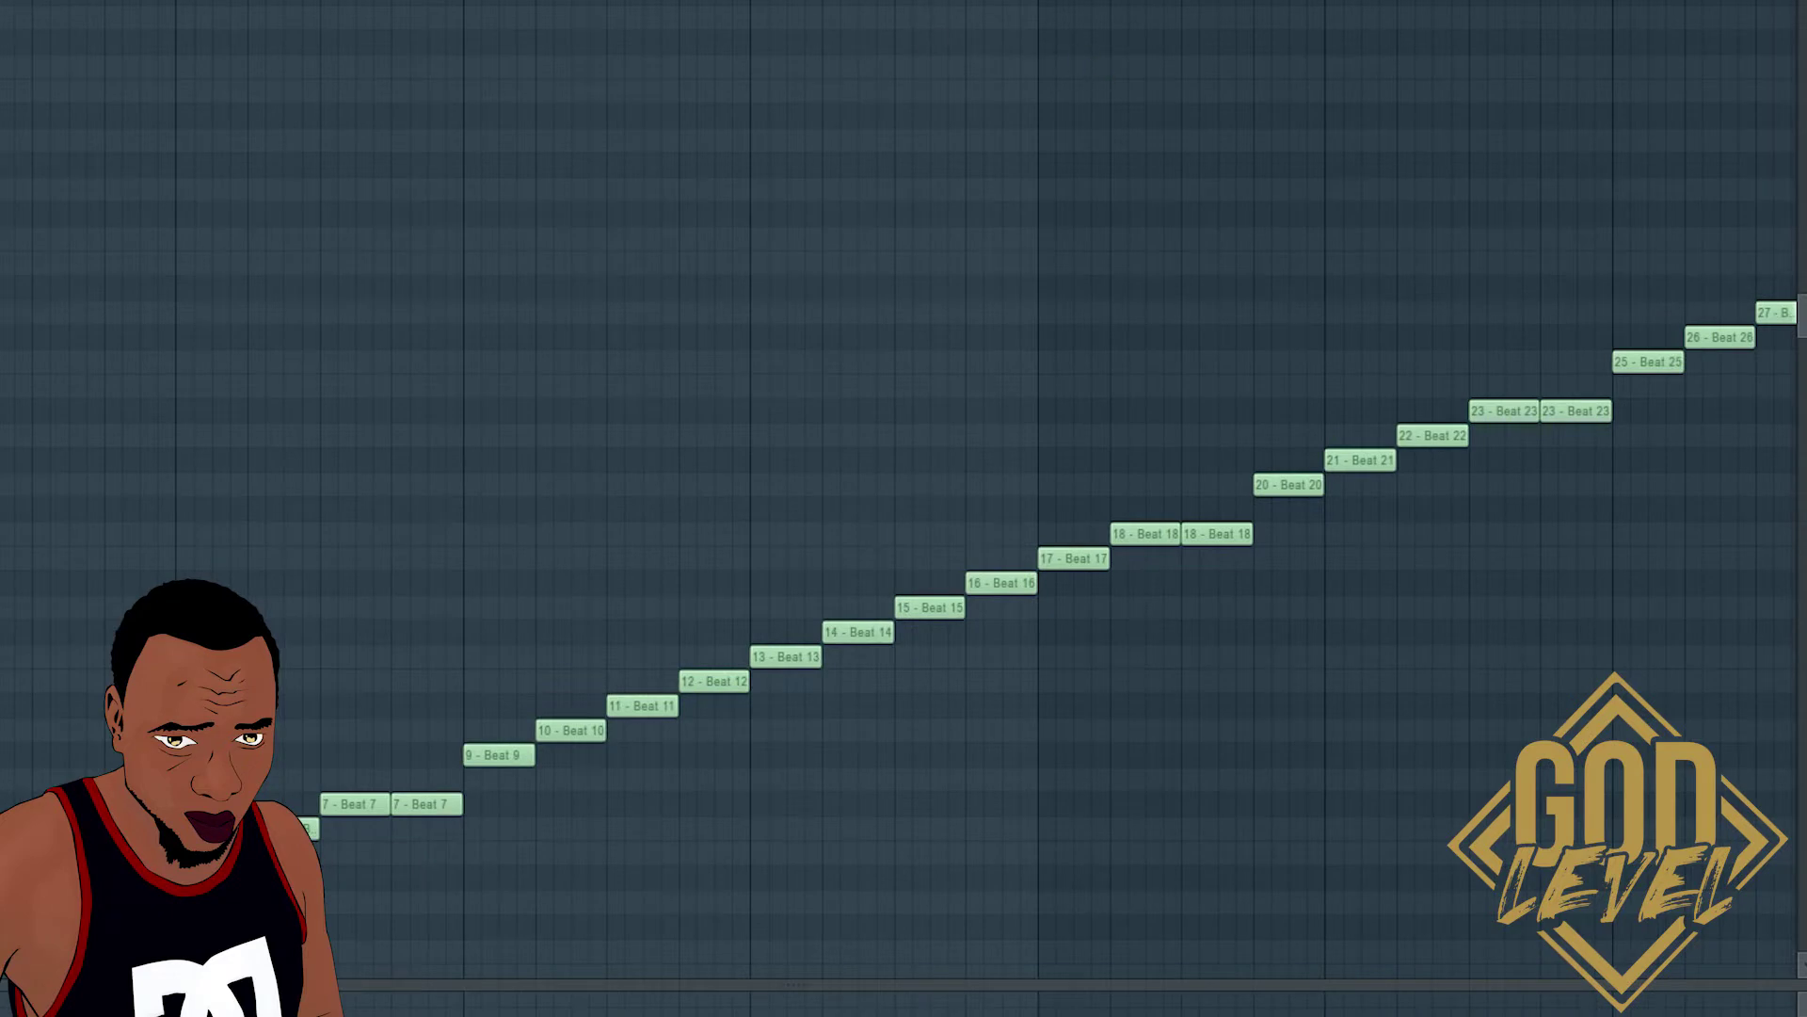
scroll(1295, 456, down, 3)
scroll(1285, 498, down, 6)
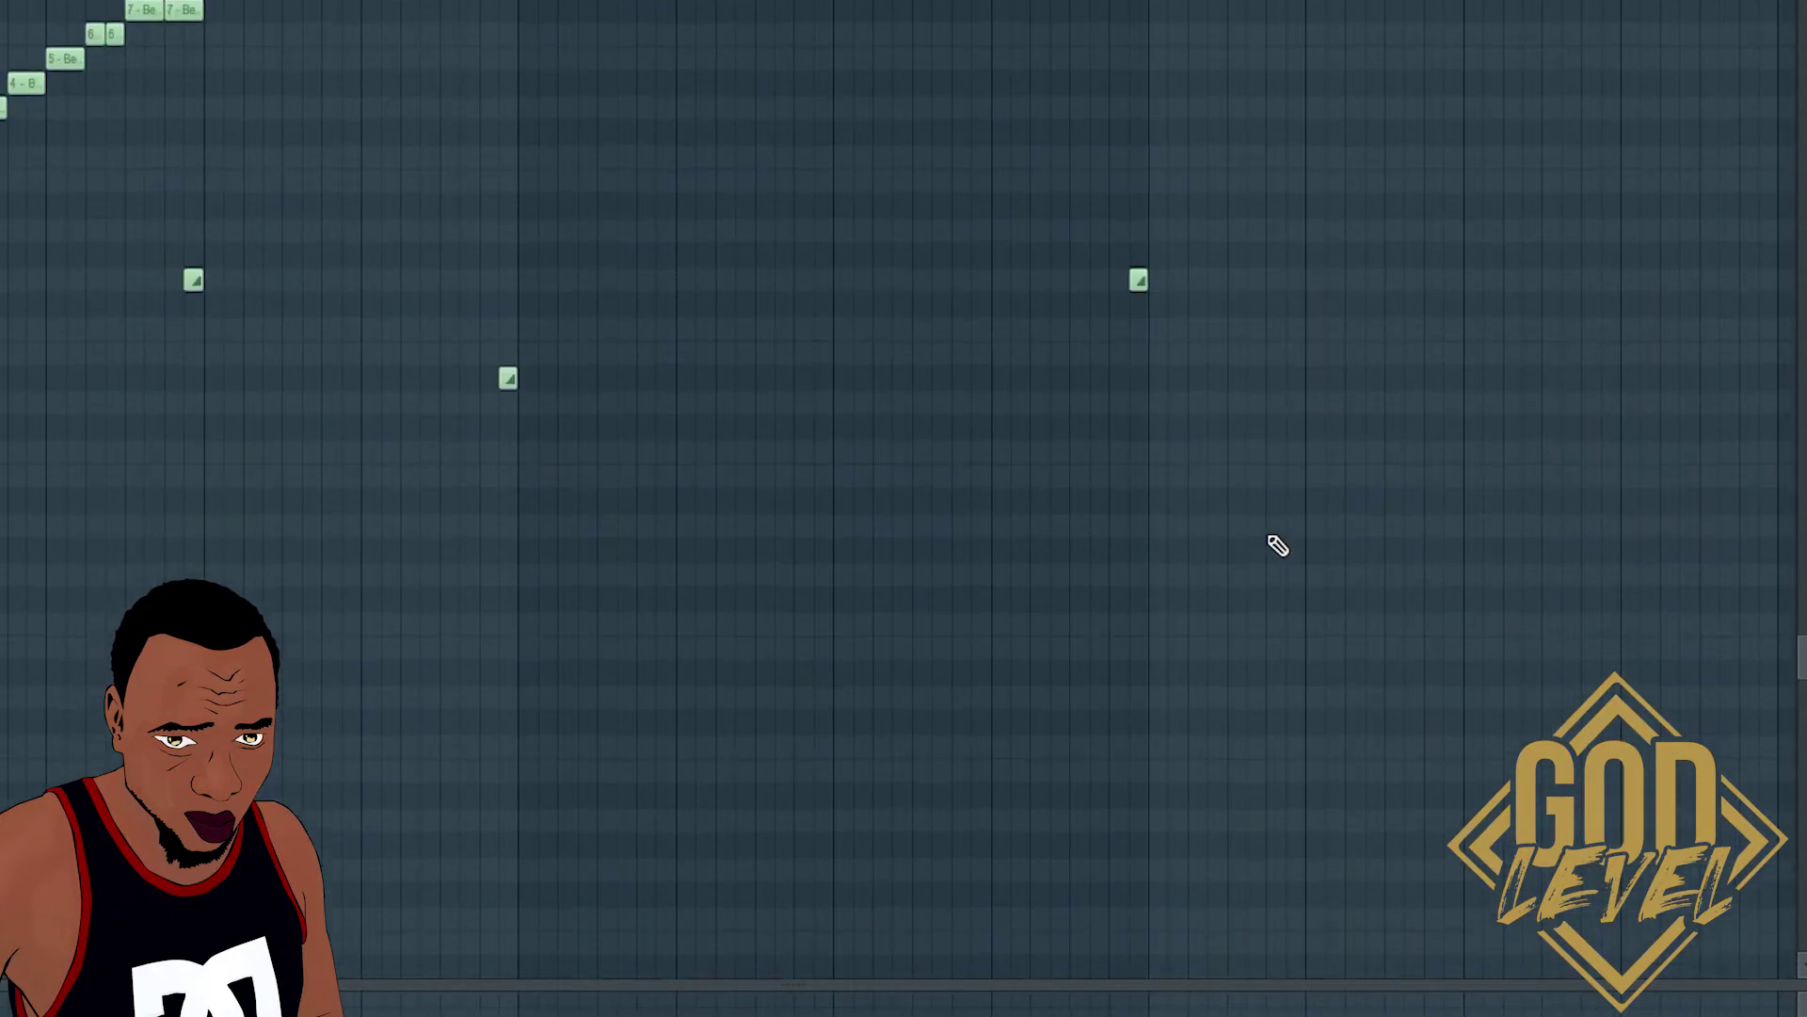
scroll(1275, 544, up, 3)
scroll(1275, 544, up, 5)
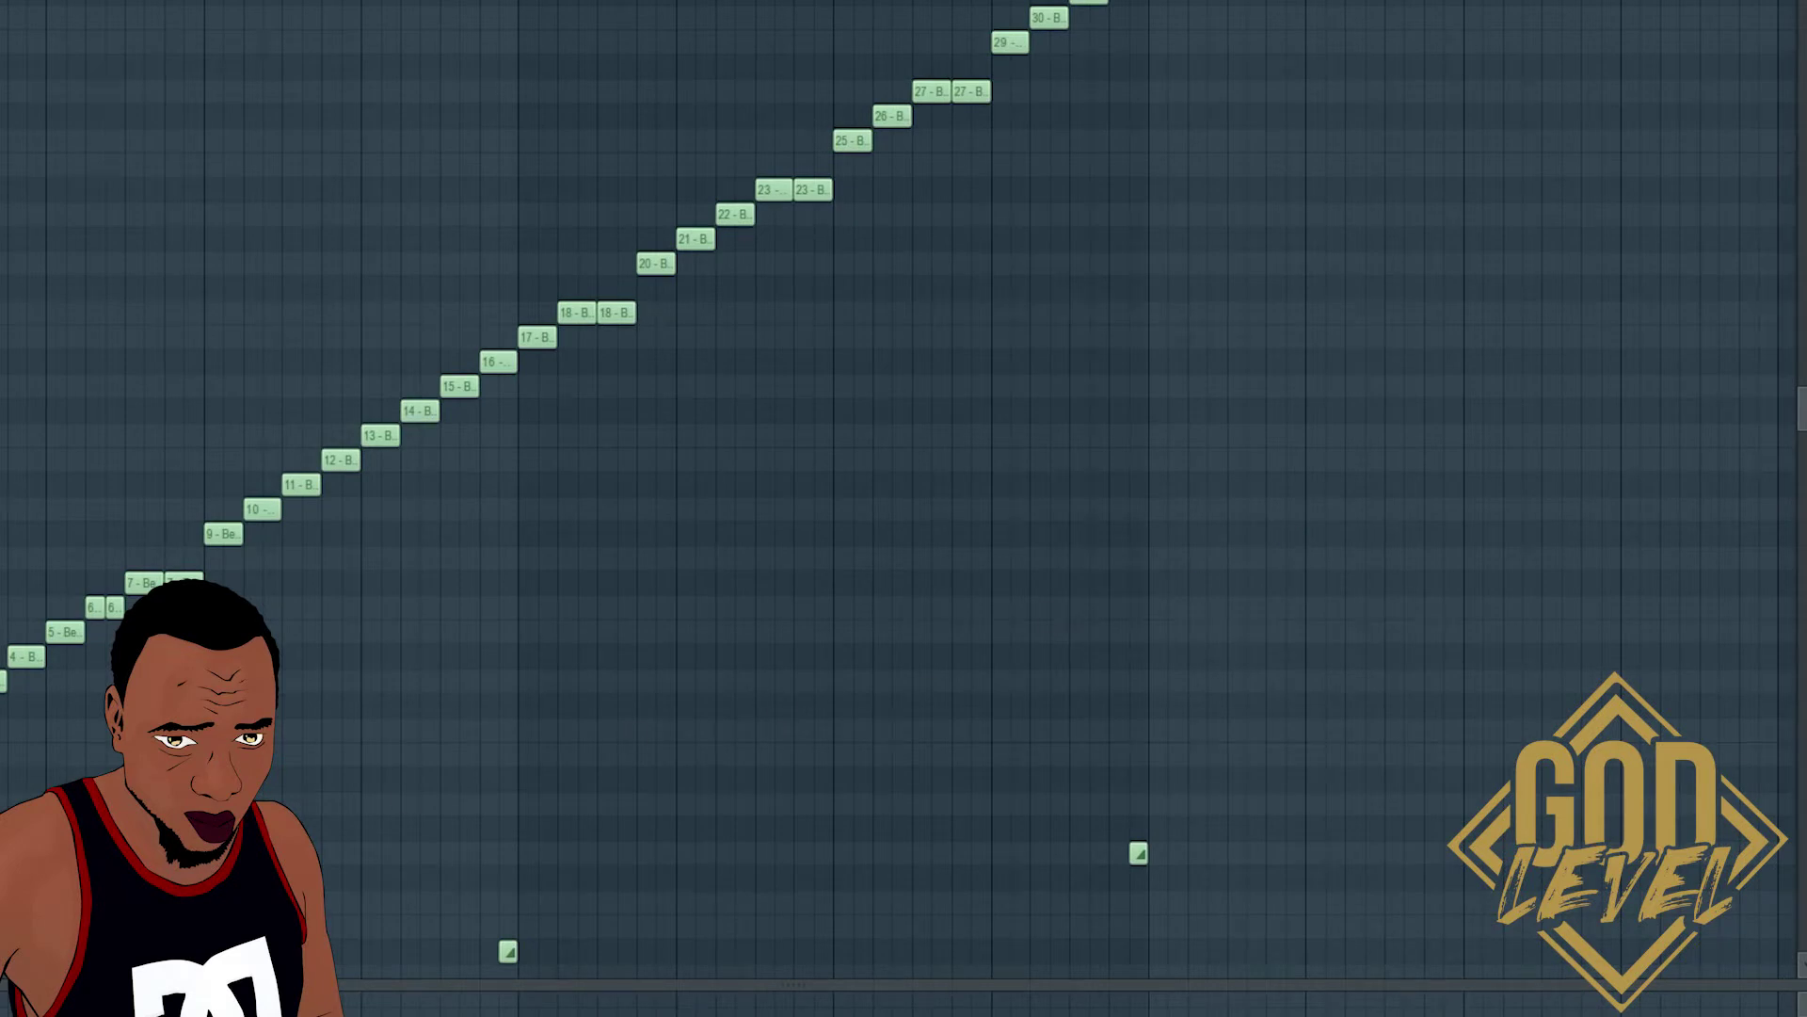
scroll(903, 483, down, 1)
scroll(622, 706, up, 1)
scroll(348, 723, down, 2)
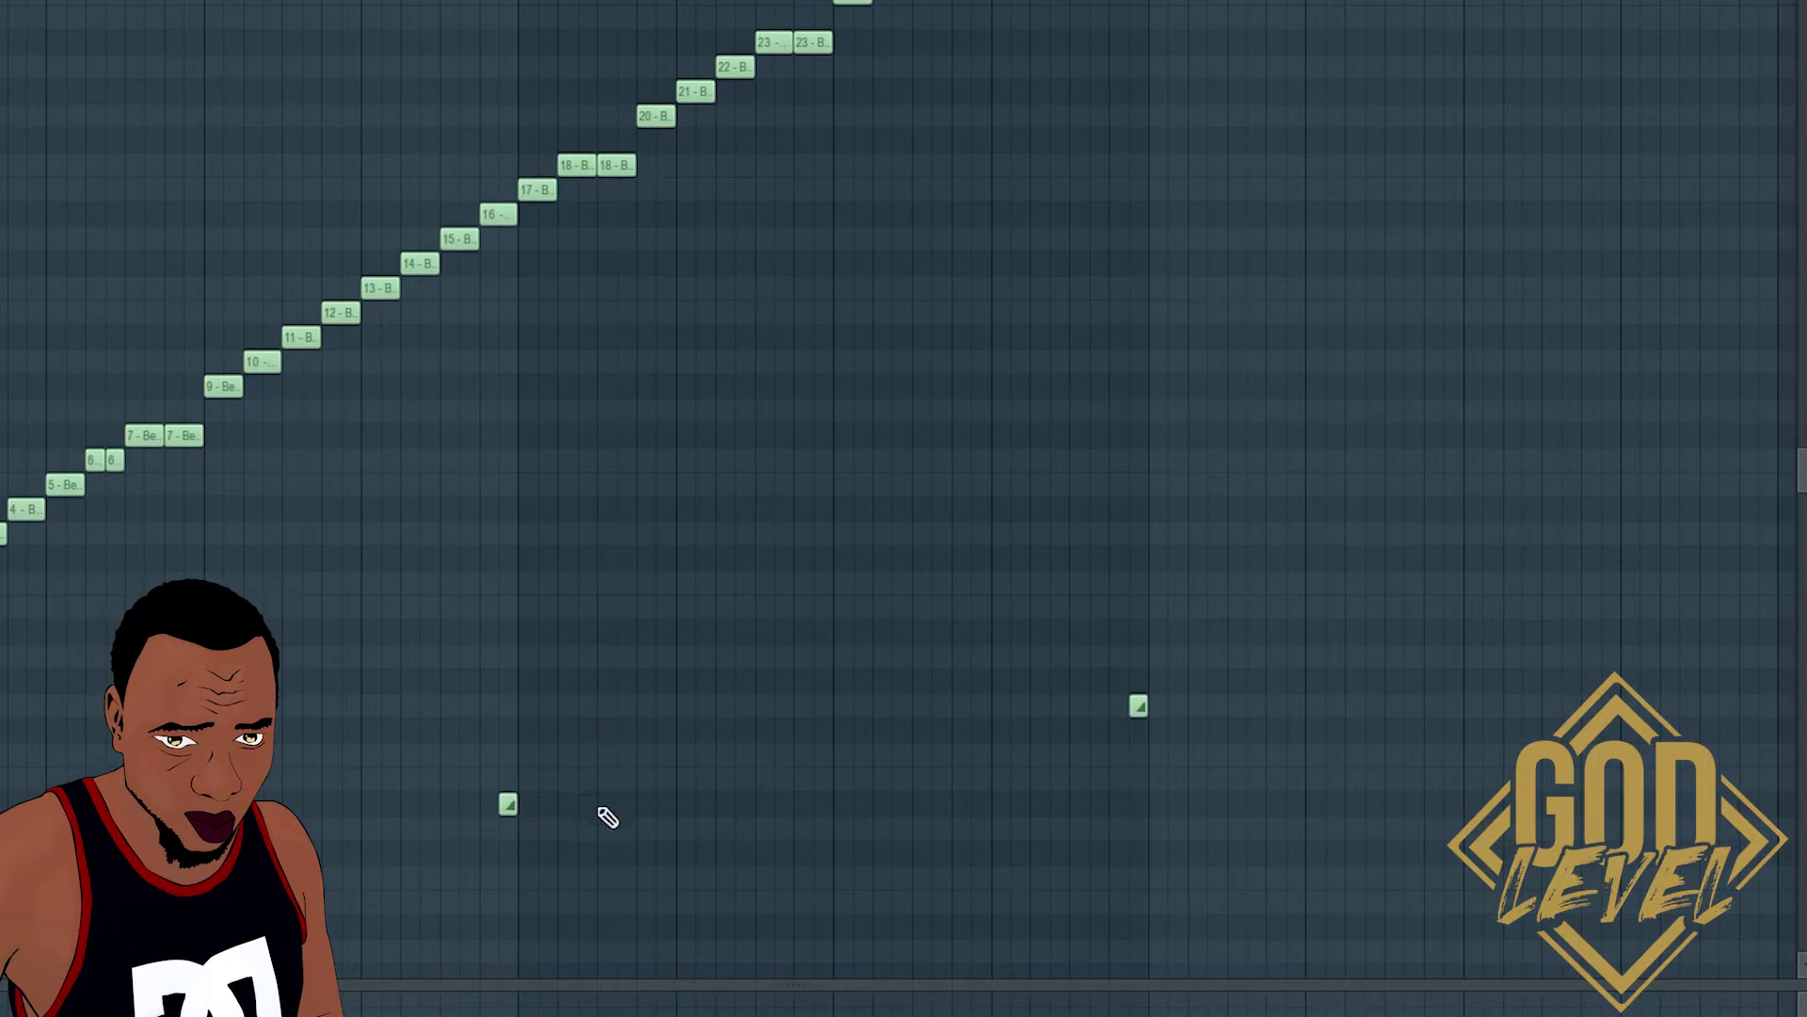
scroll(1070, 718, up, 1)
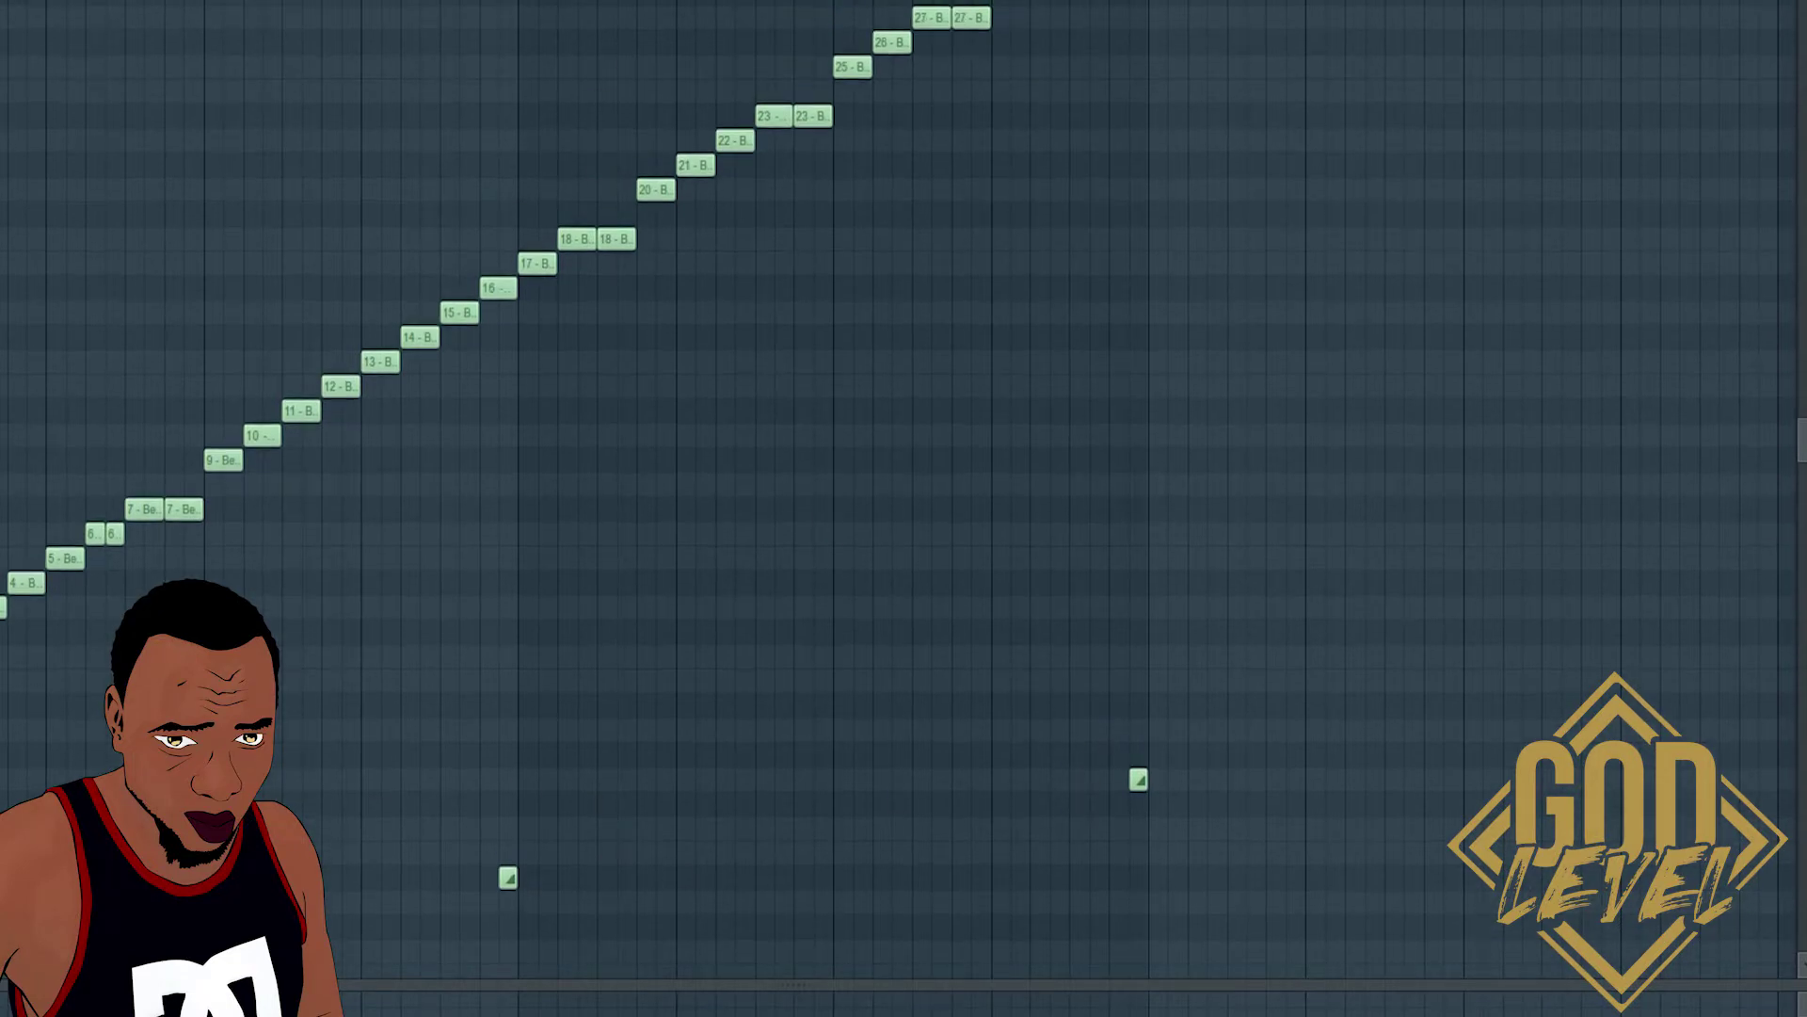
Open the sliced sample's Fruity Slicer and audition slices across its waveform, including beats 7, 8, 16, 26, 24 and 32
key(F6)
click(54, 802)
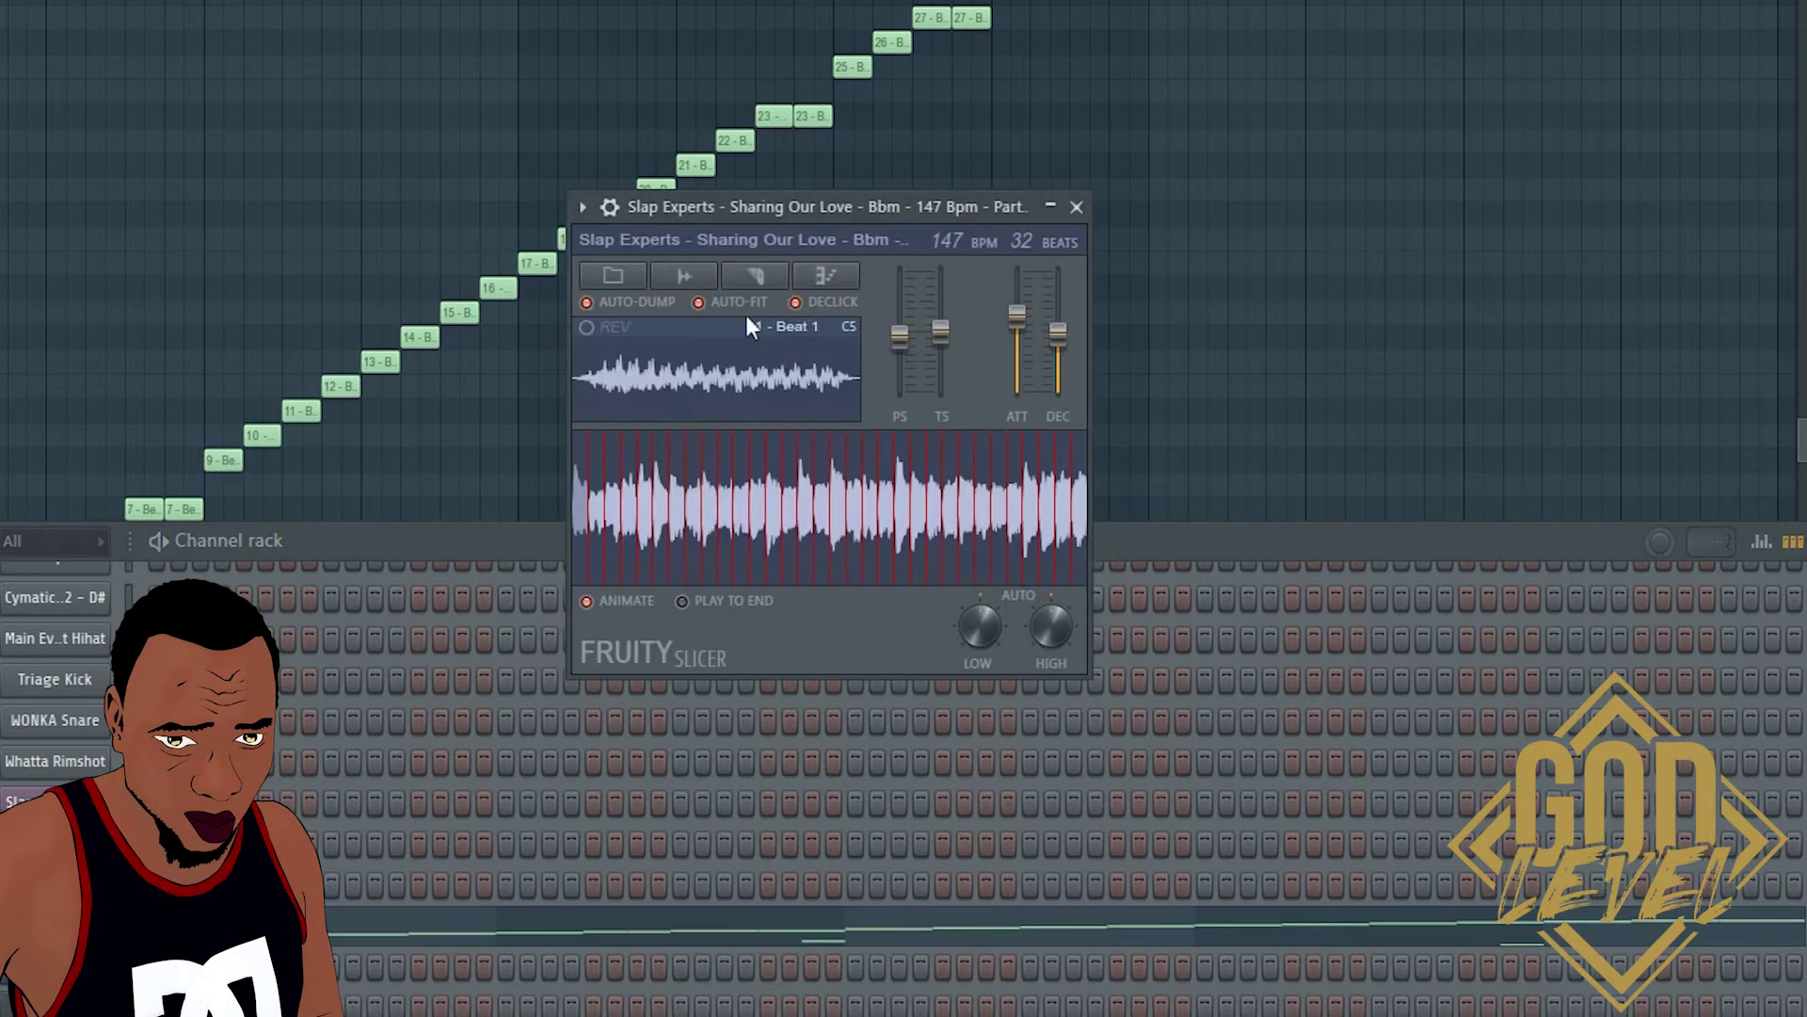
click(689, 487)
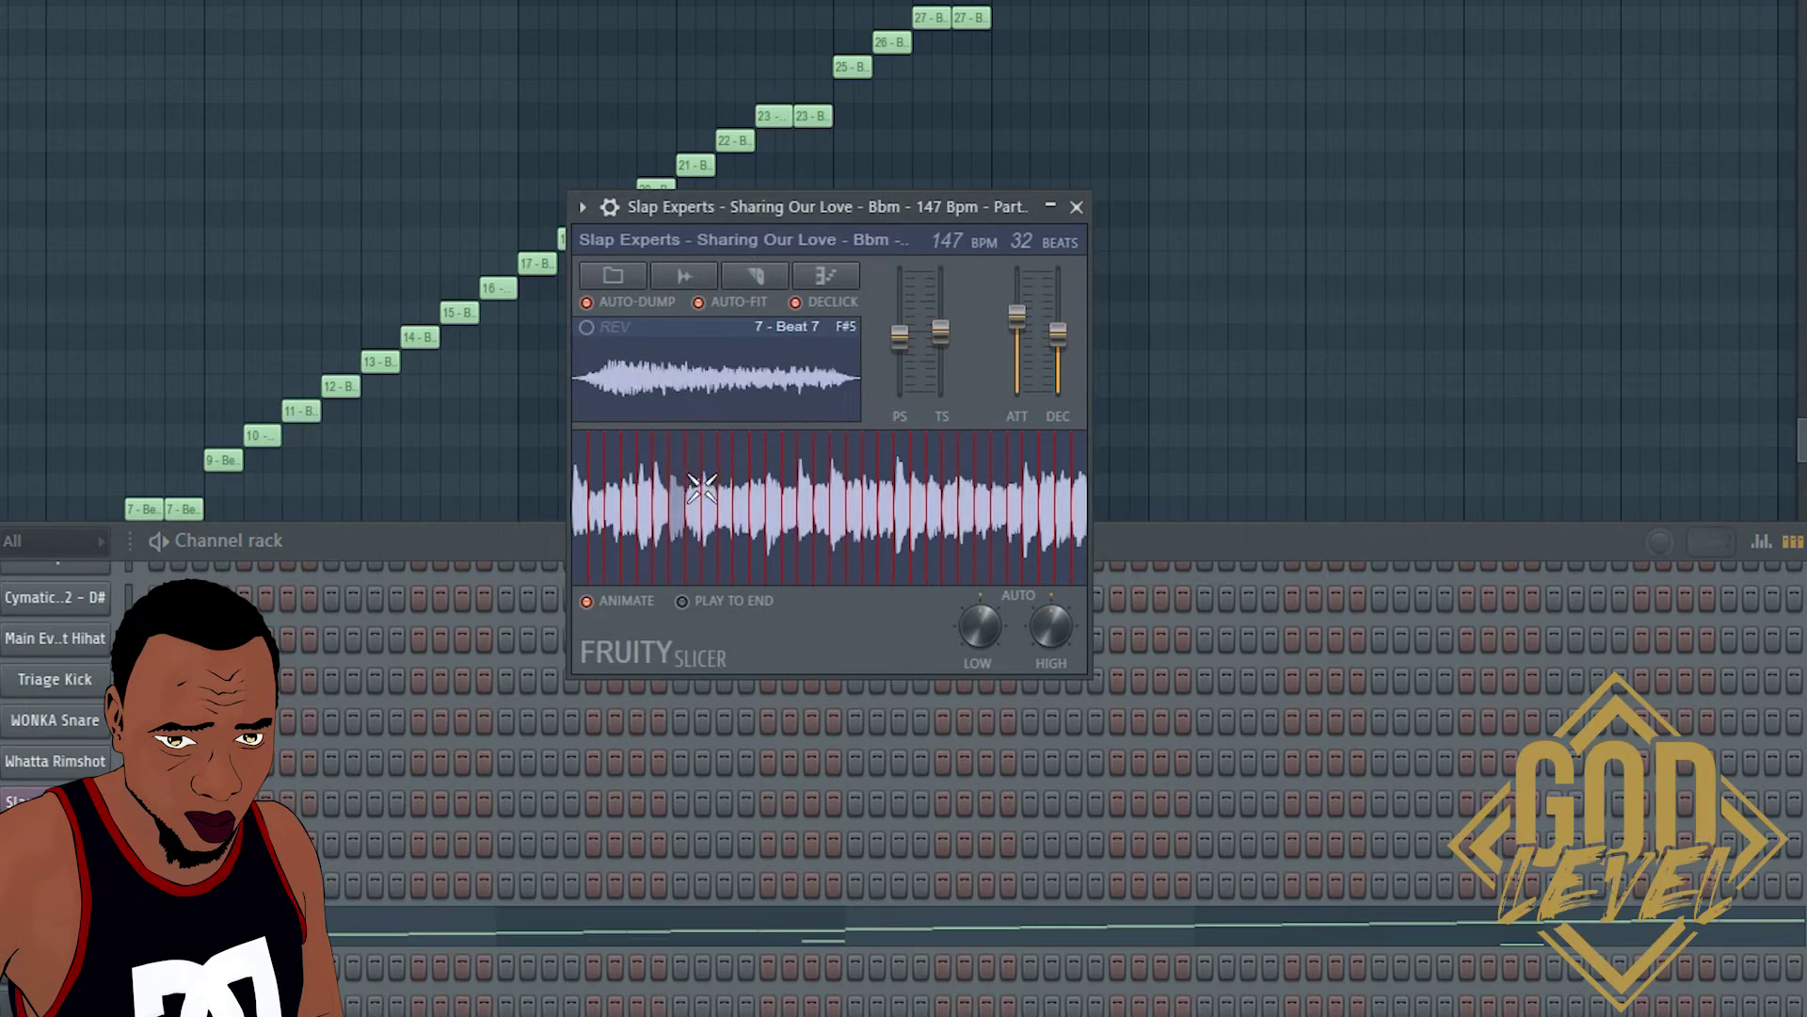
click(698, 504)
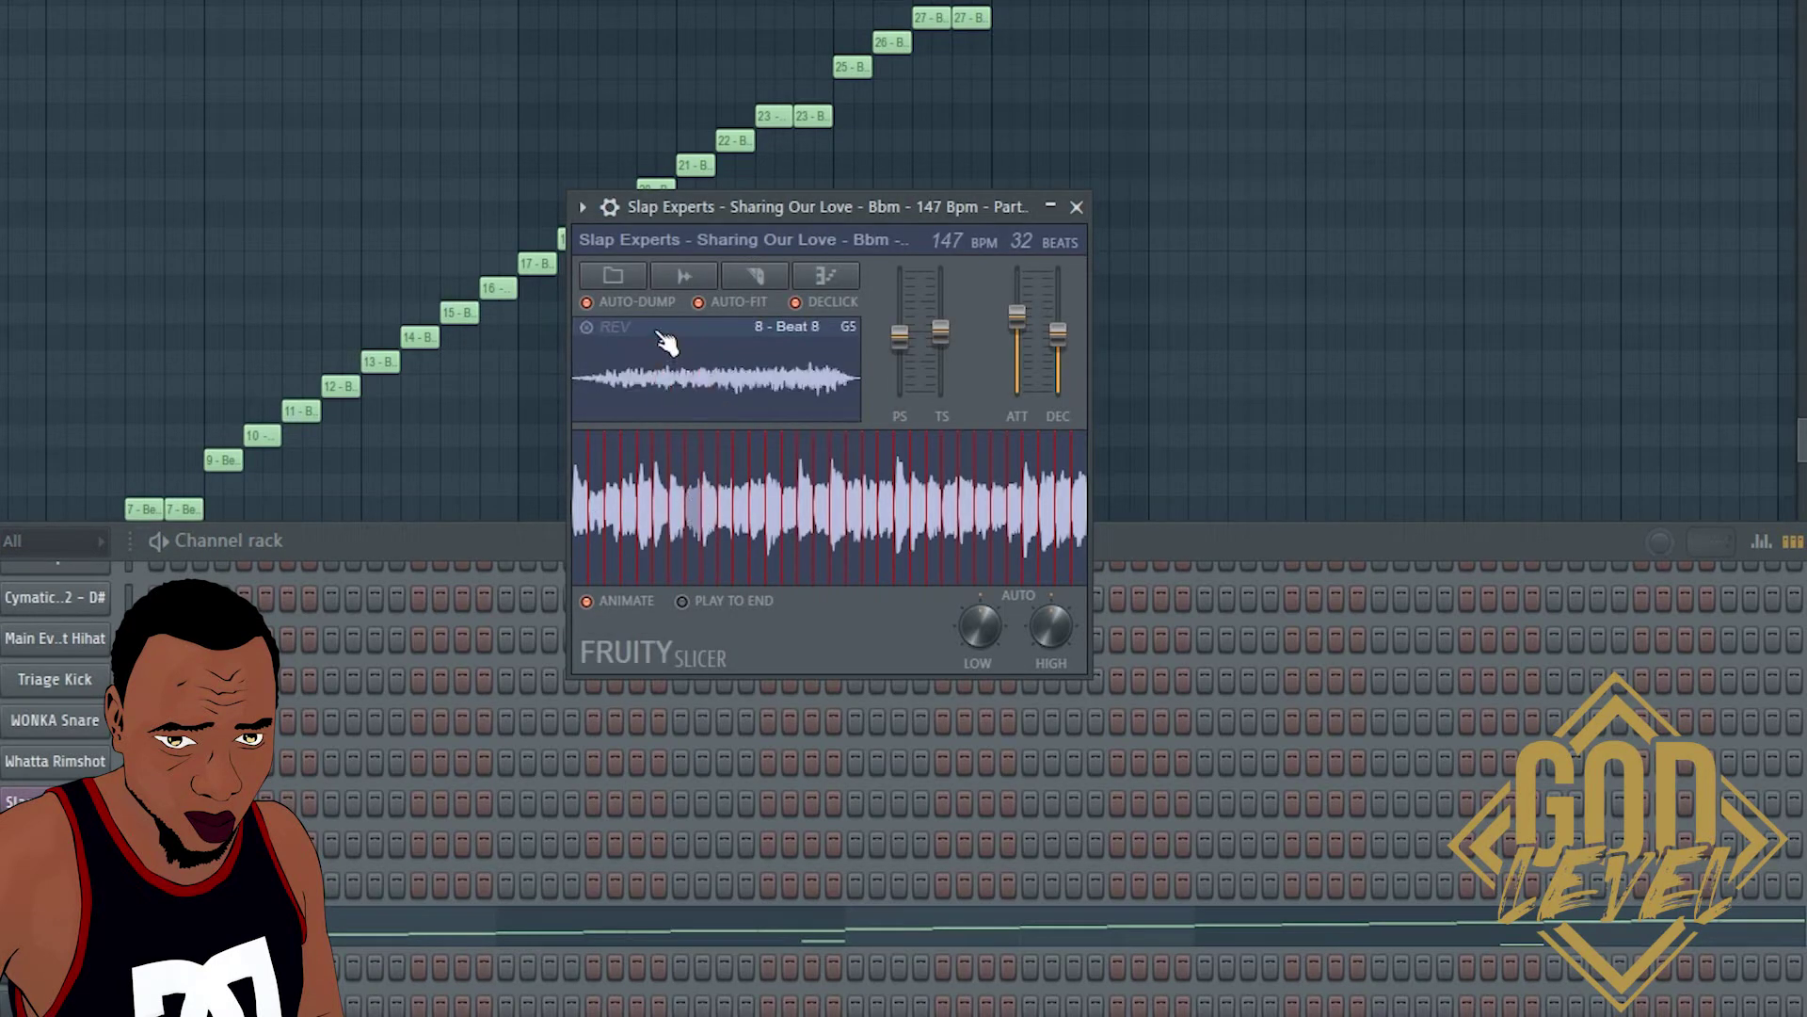
click(838, 509)
click(817, 512)
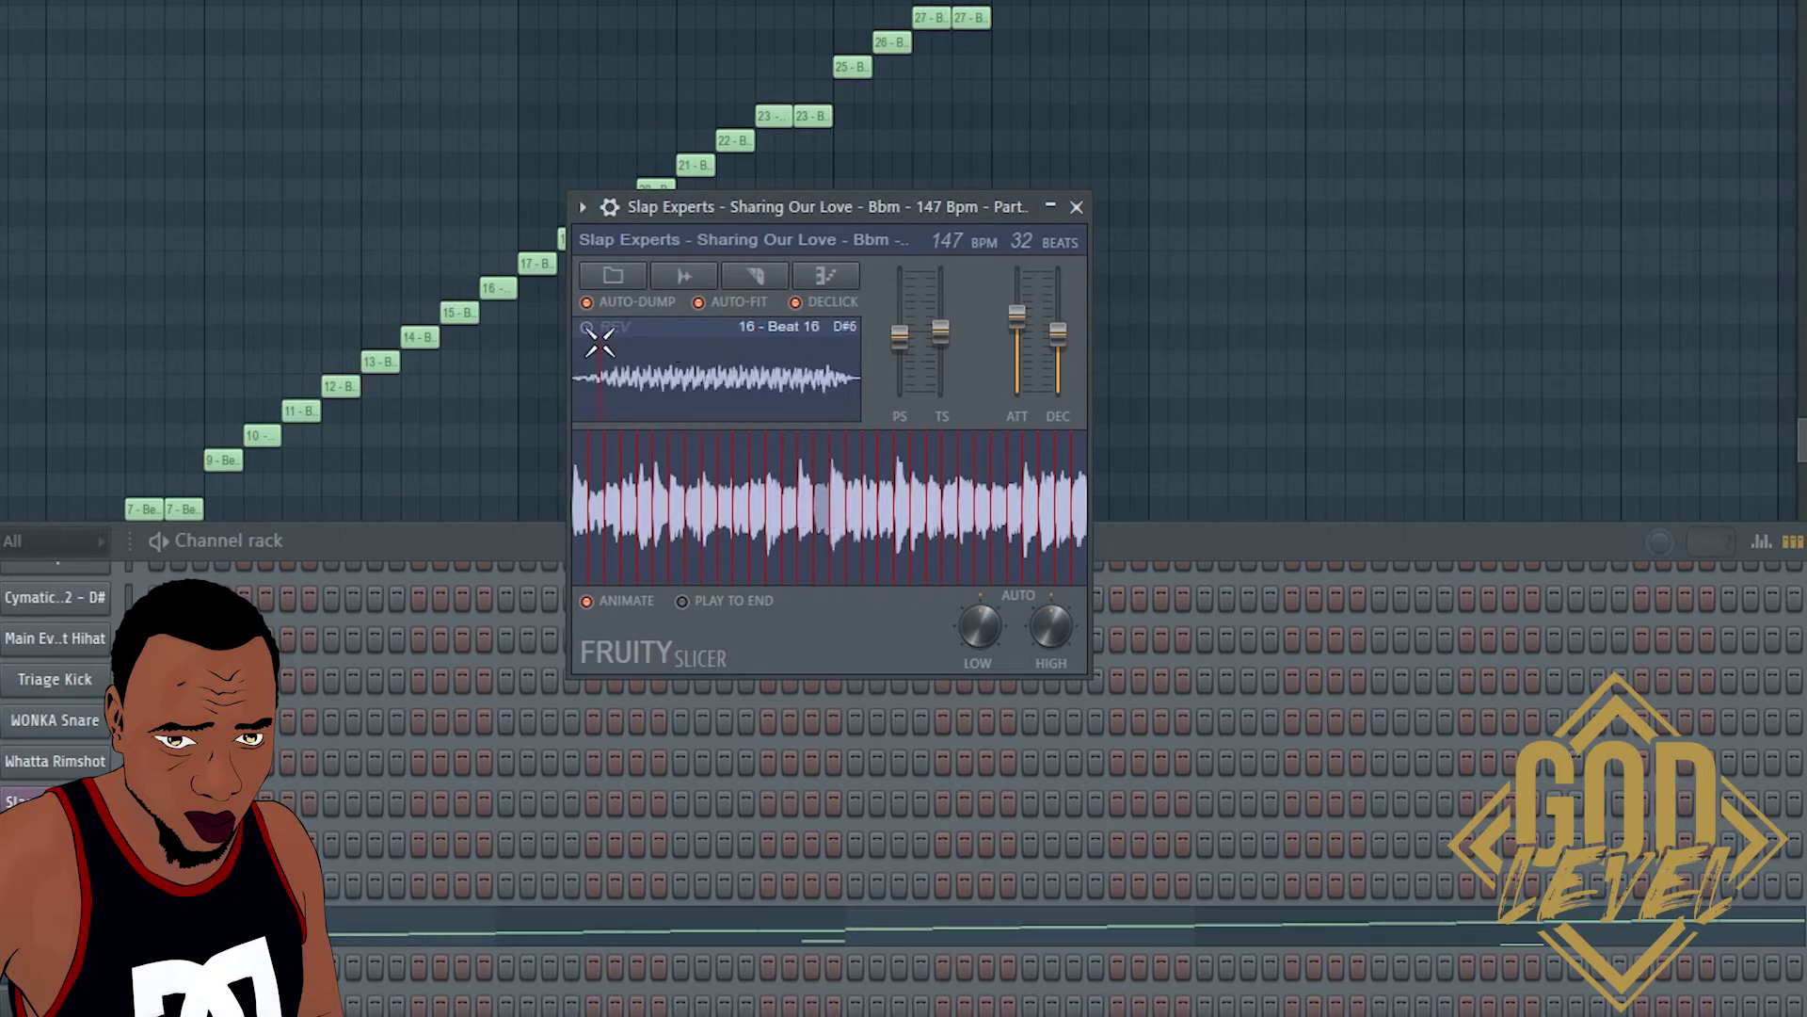
click(982, 520)
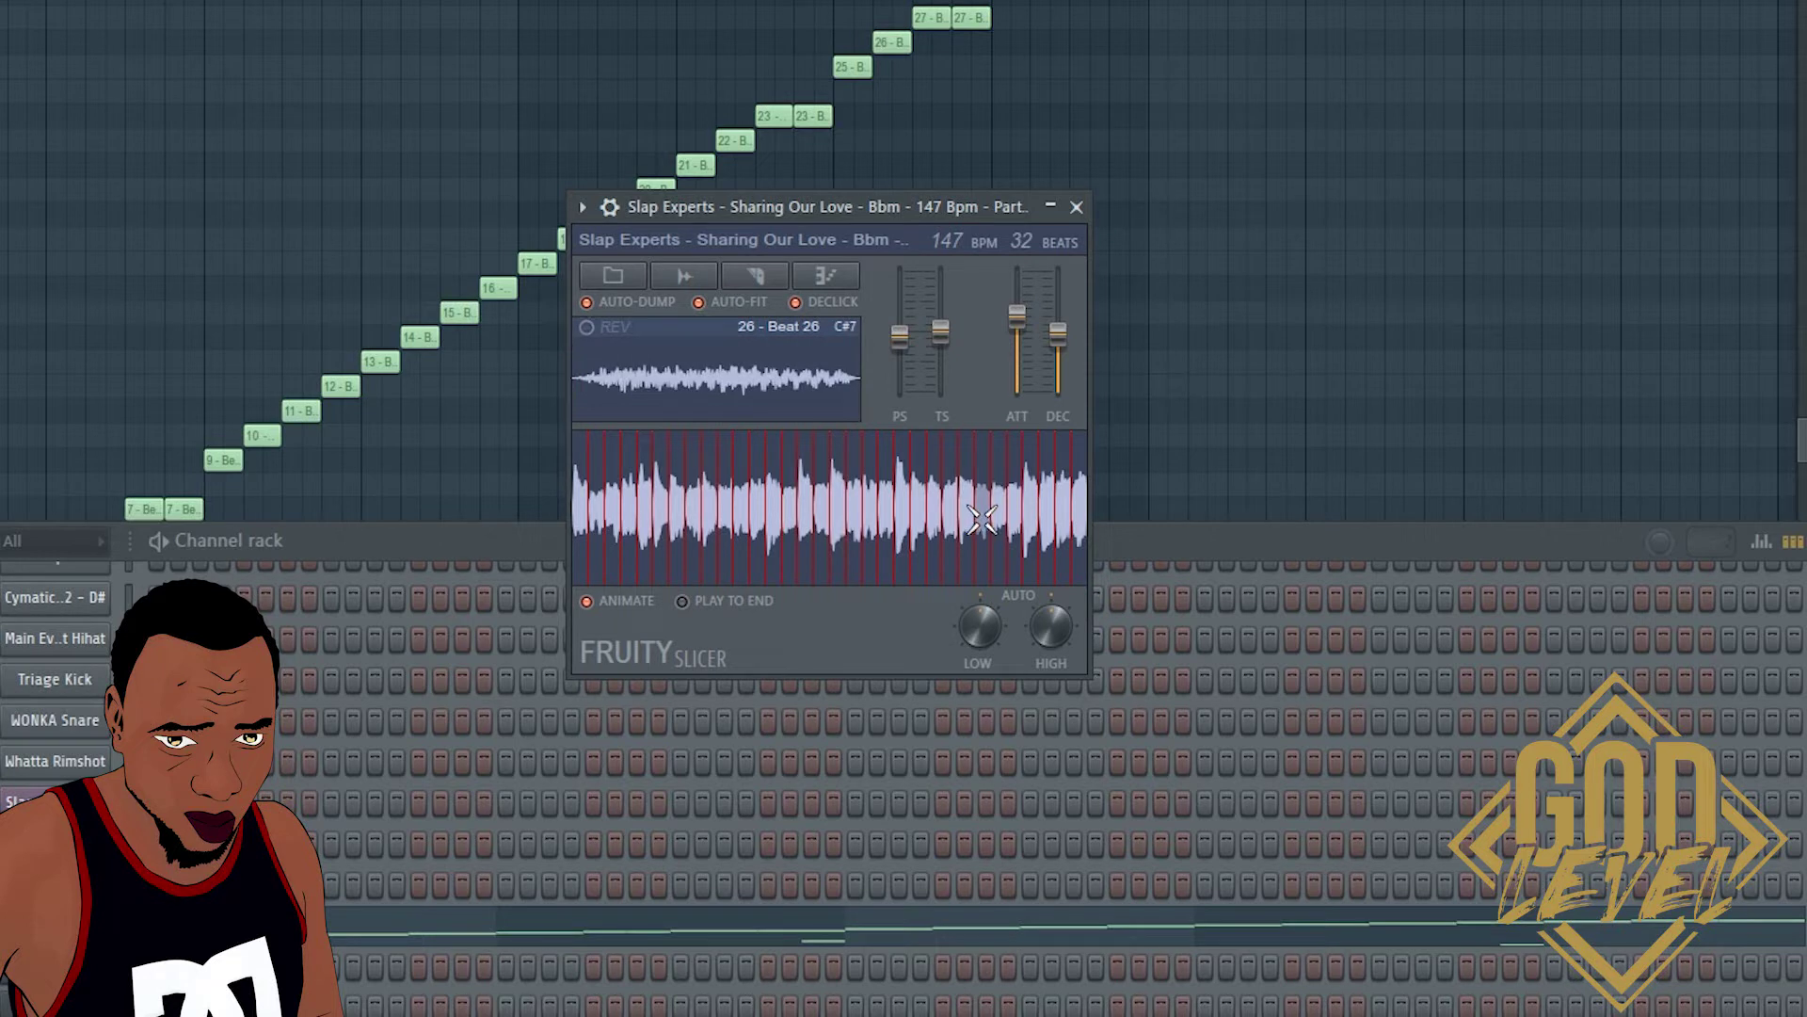
click(948, 513)
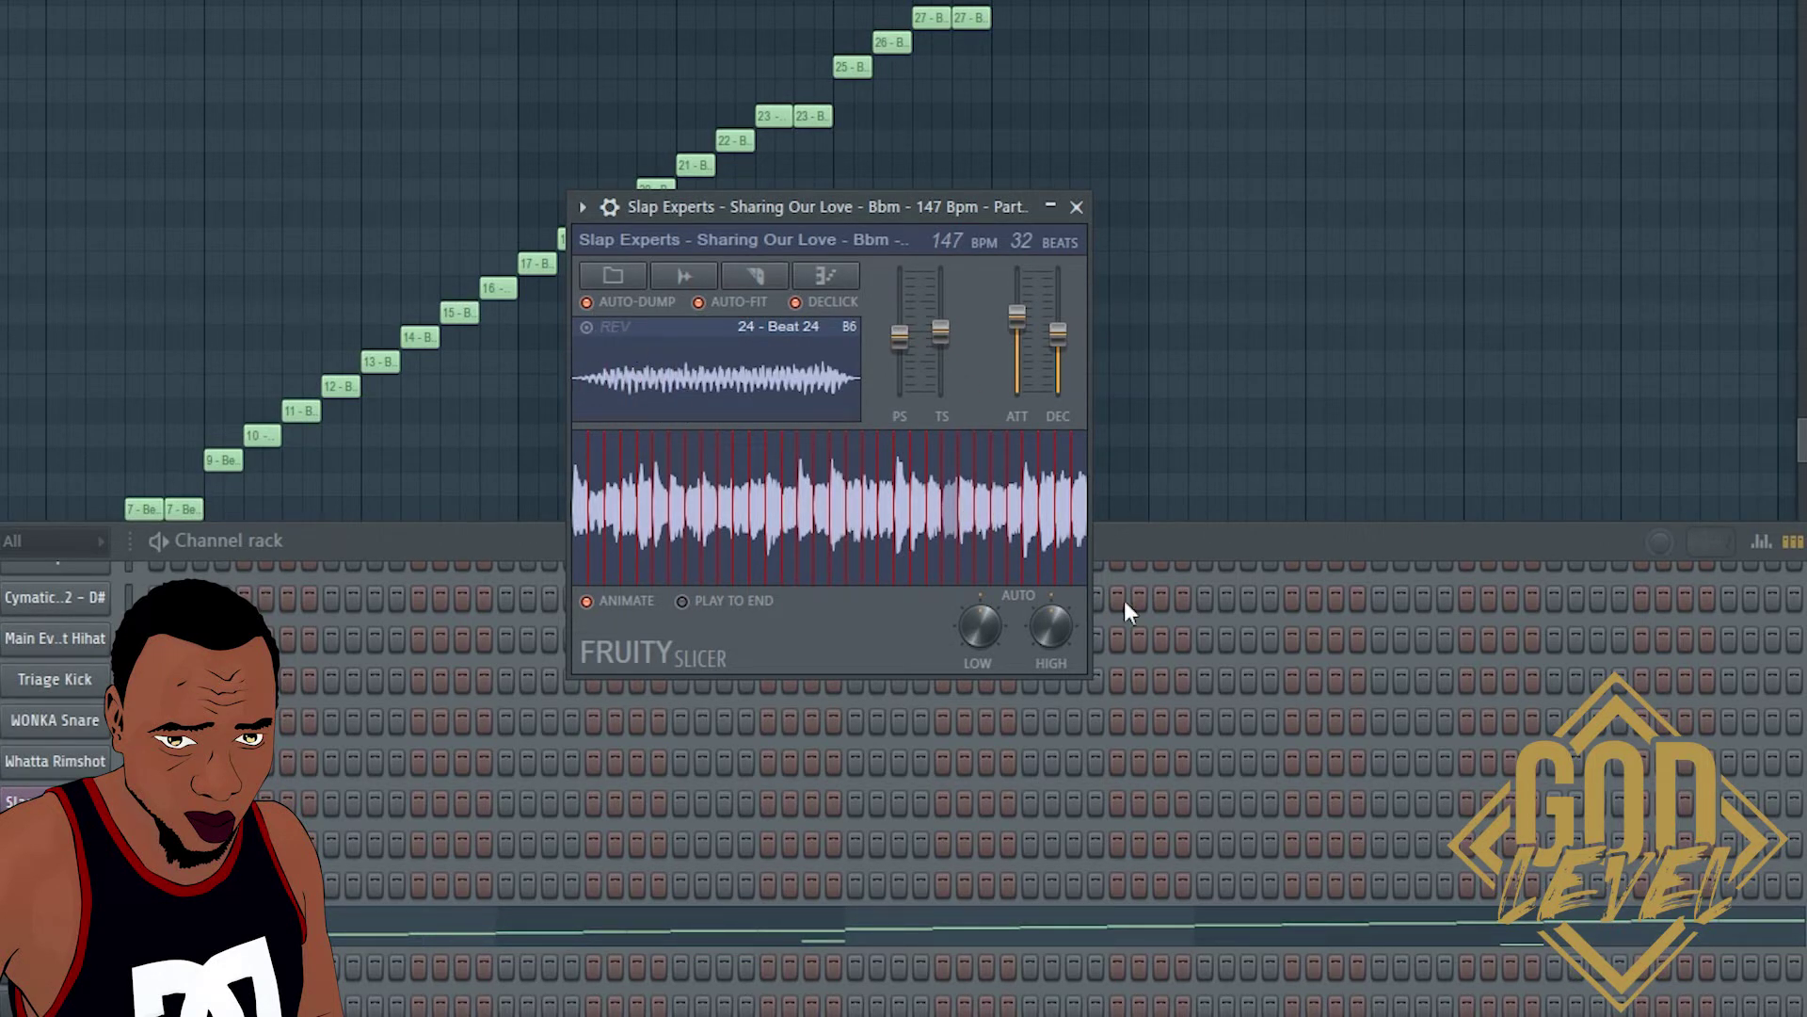
click(1079, 540)
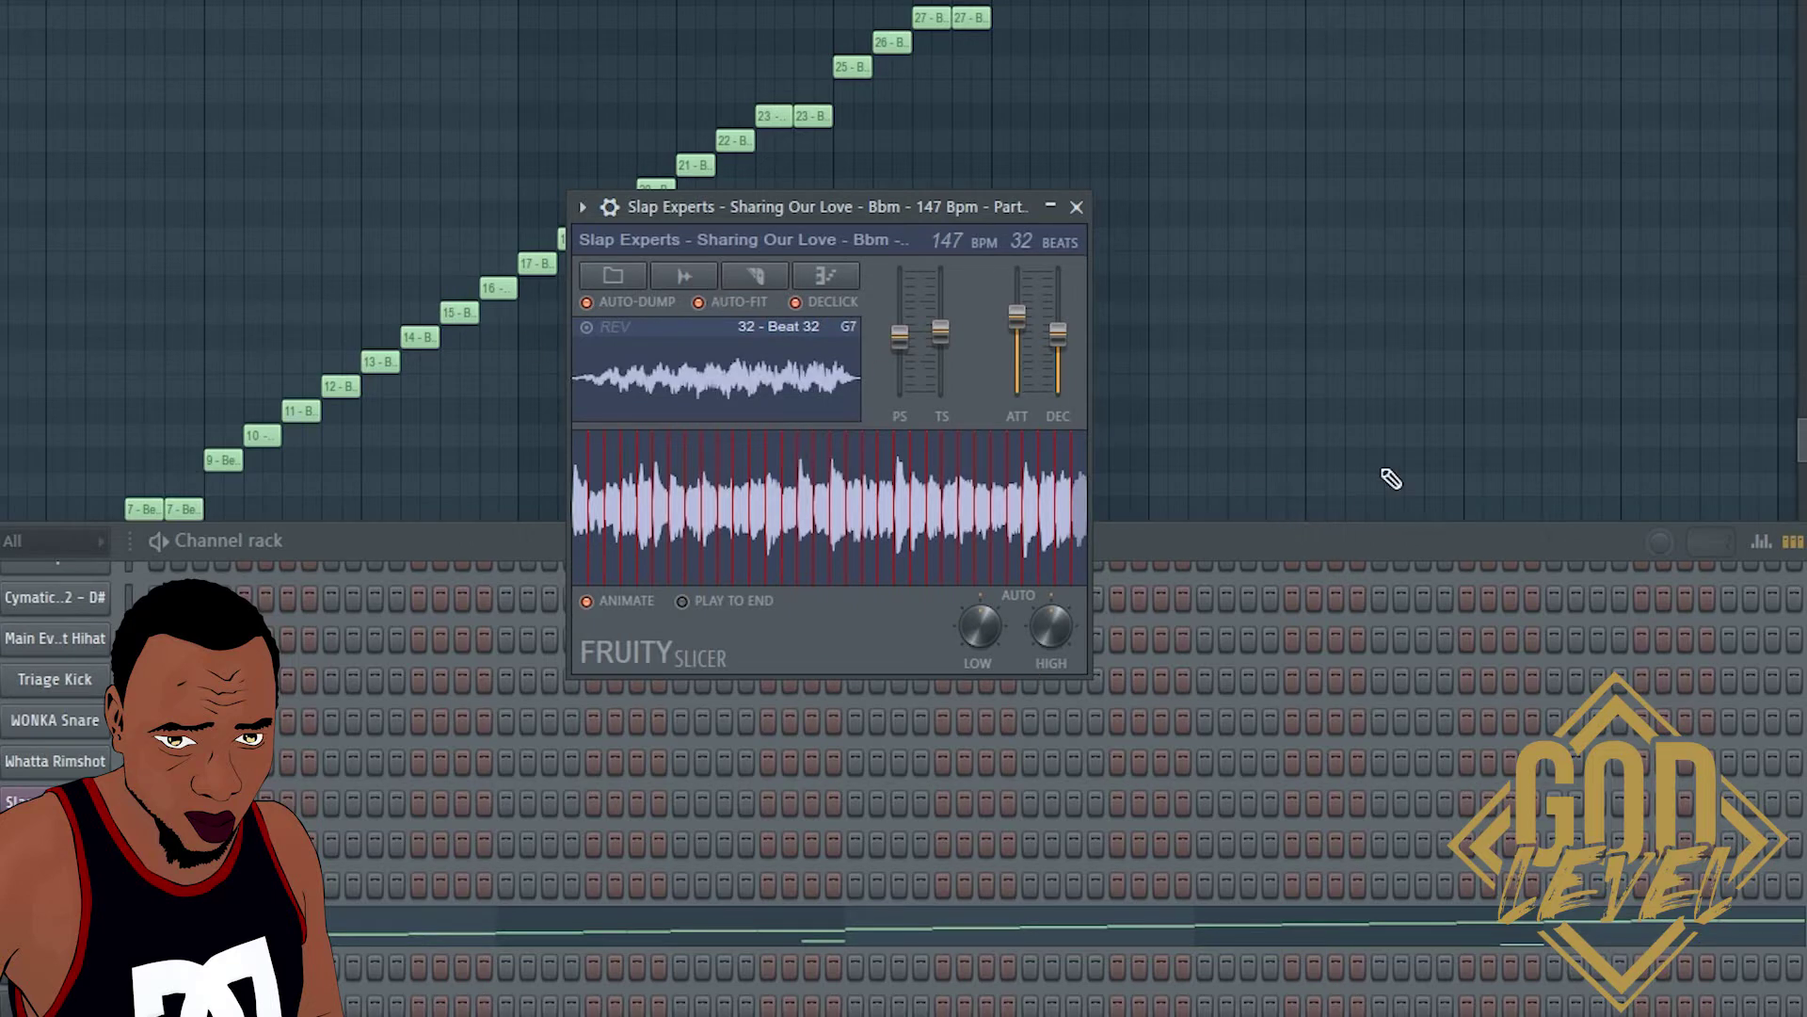
Review the low slide notes beneath the beat slices and return to the playlist arrangement
key(F7)
scroll(1358, 740, down, 3)
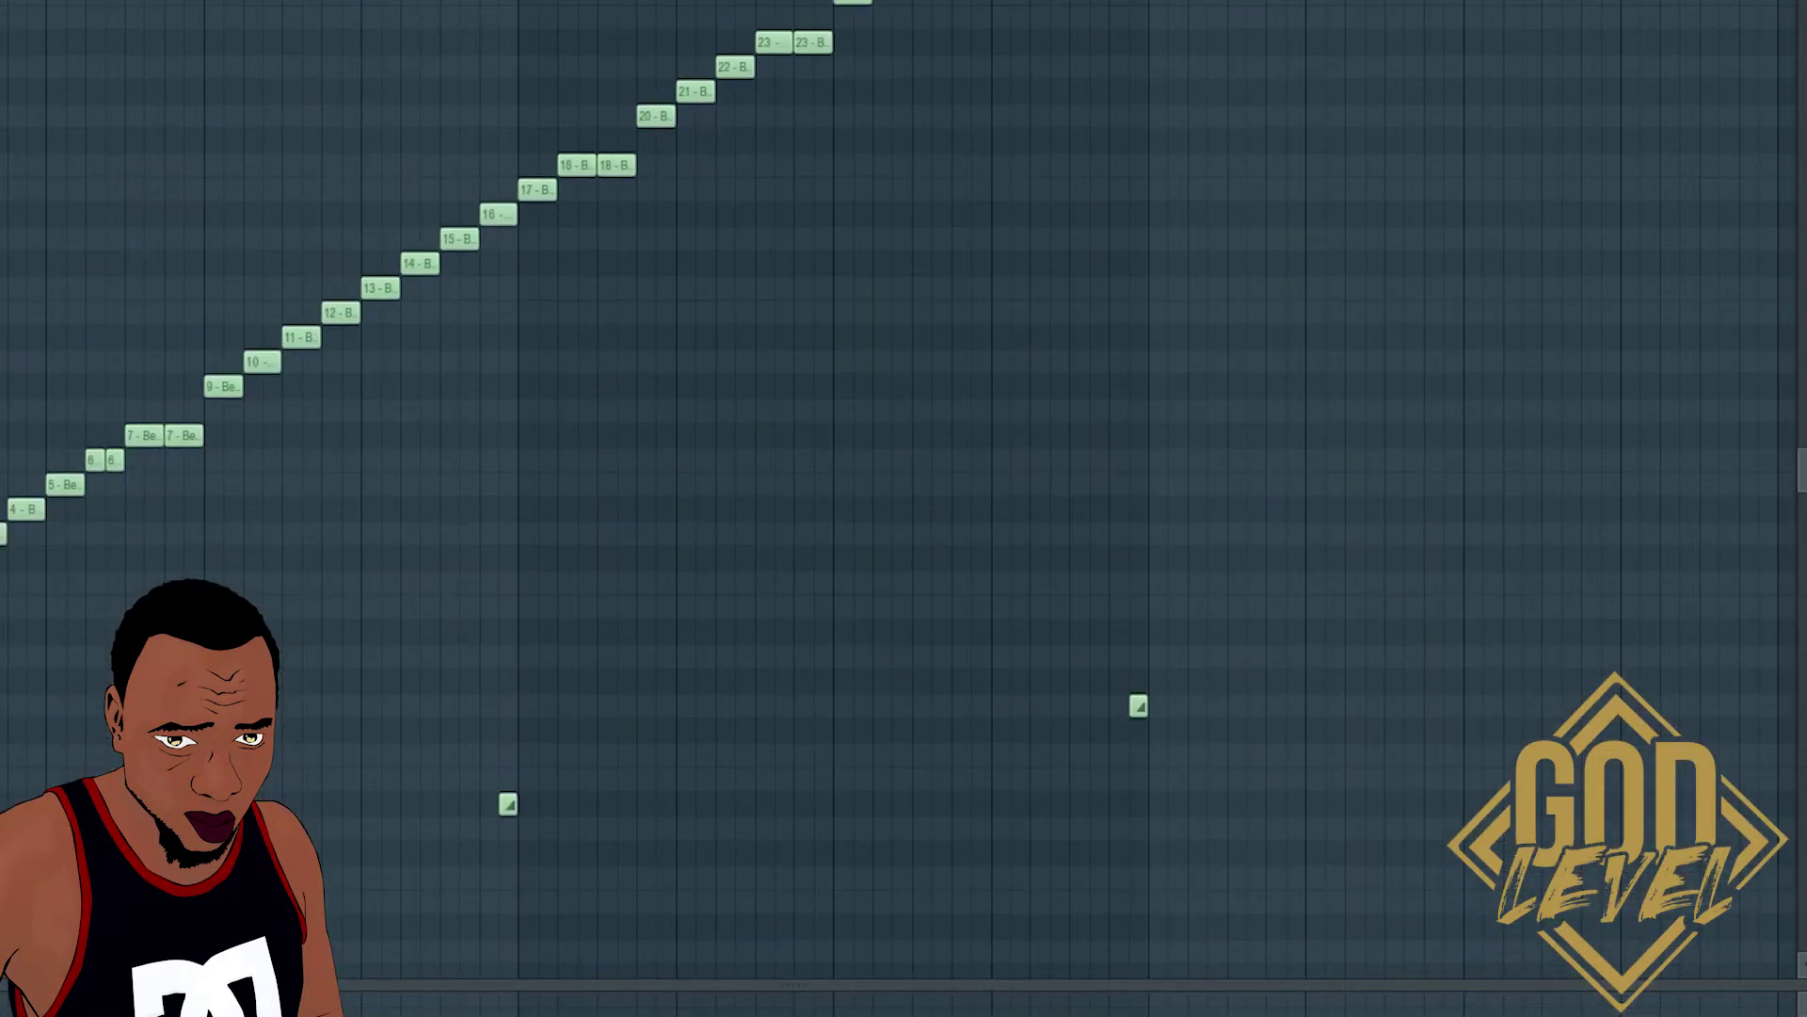
key(F5)
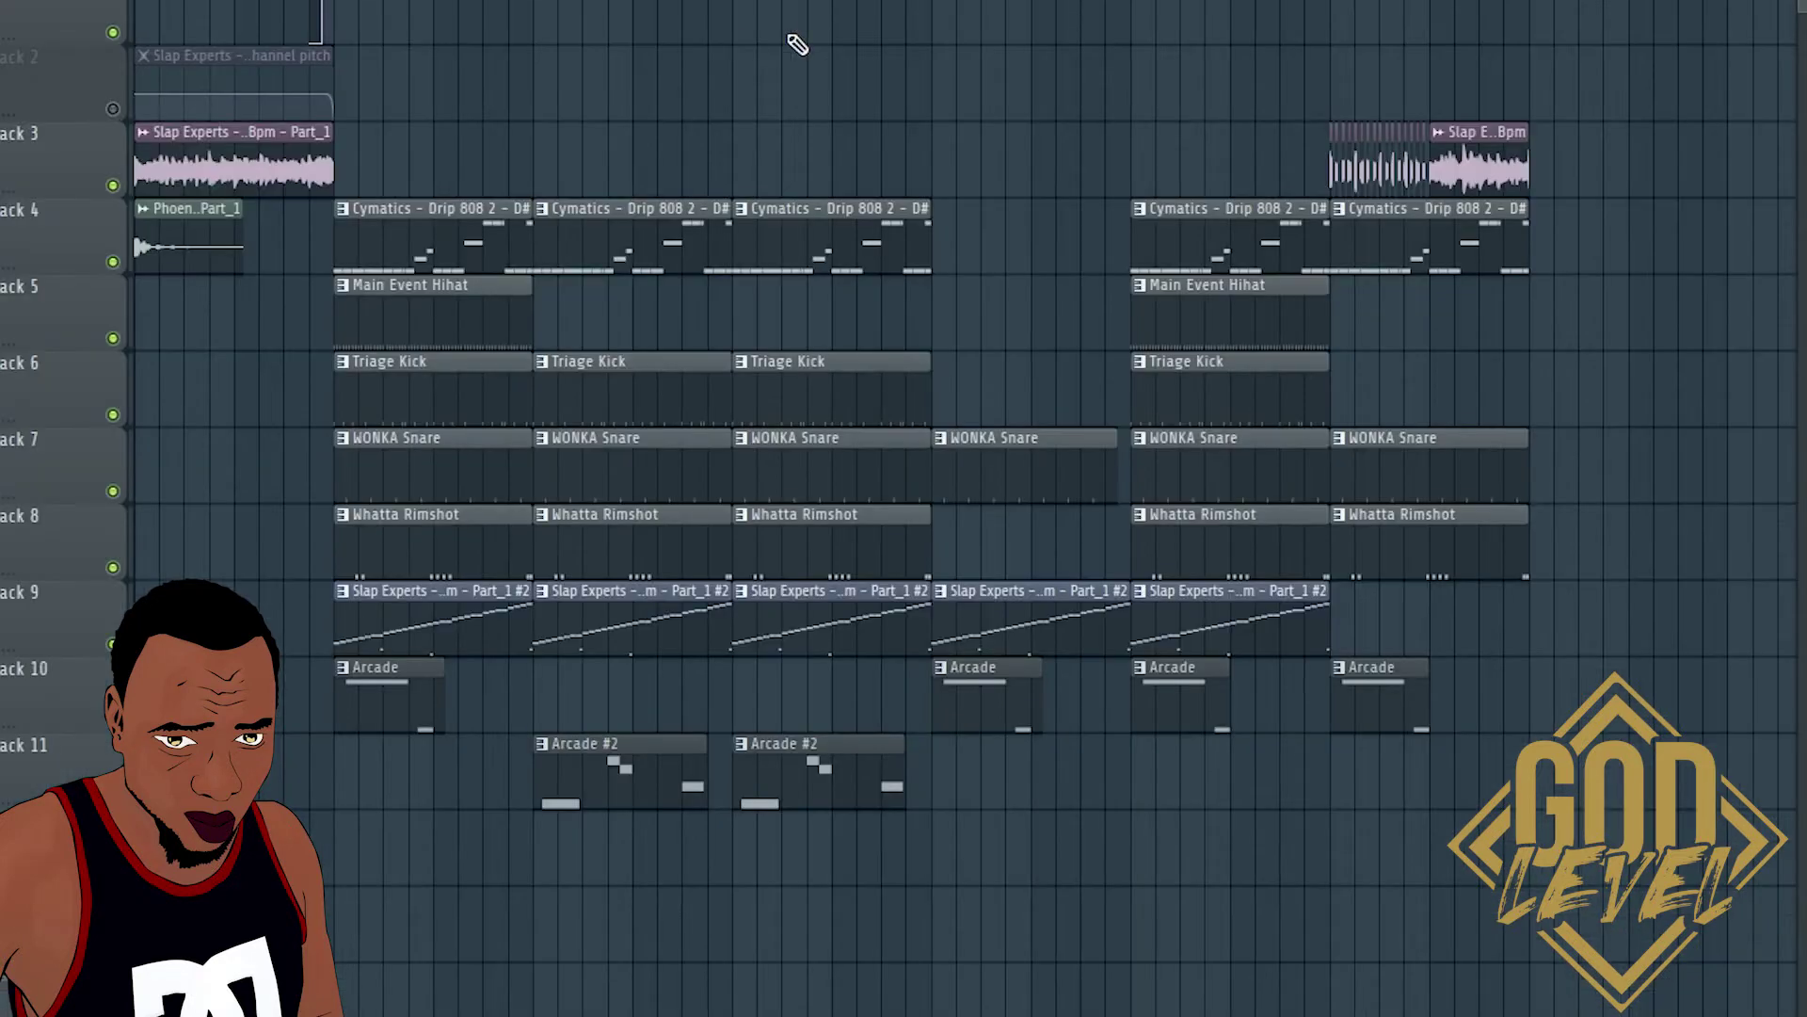
Review the effect chain on the sliced sample's mixer track, including Fruity delay 2 and Fruity Flangus
key(F9)
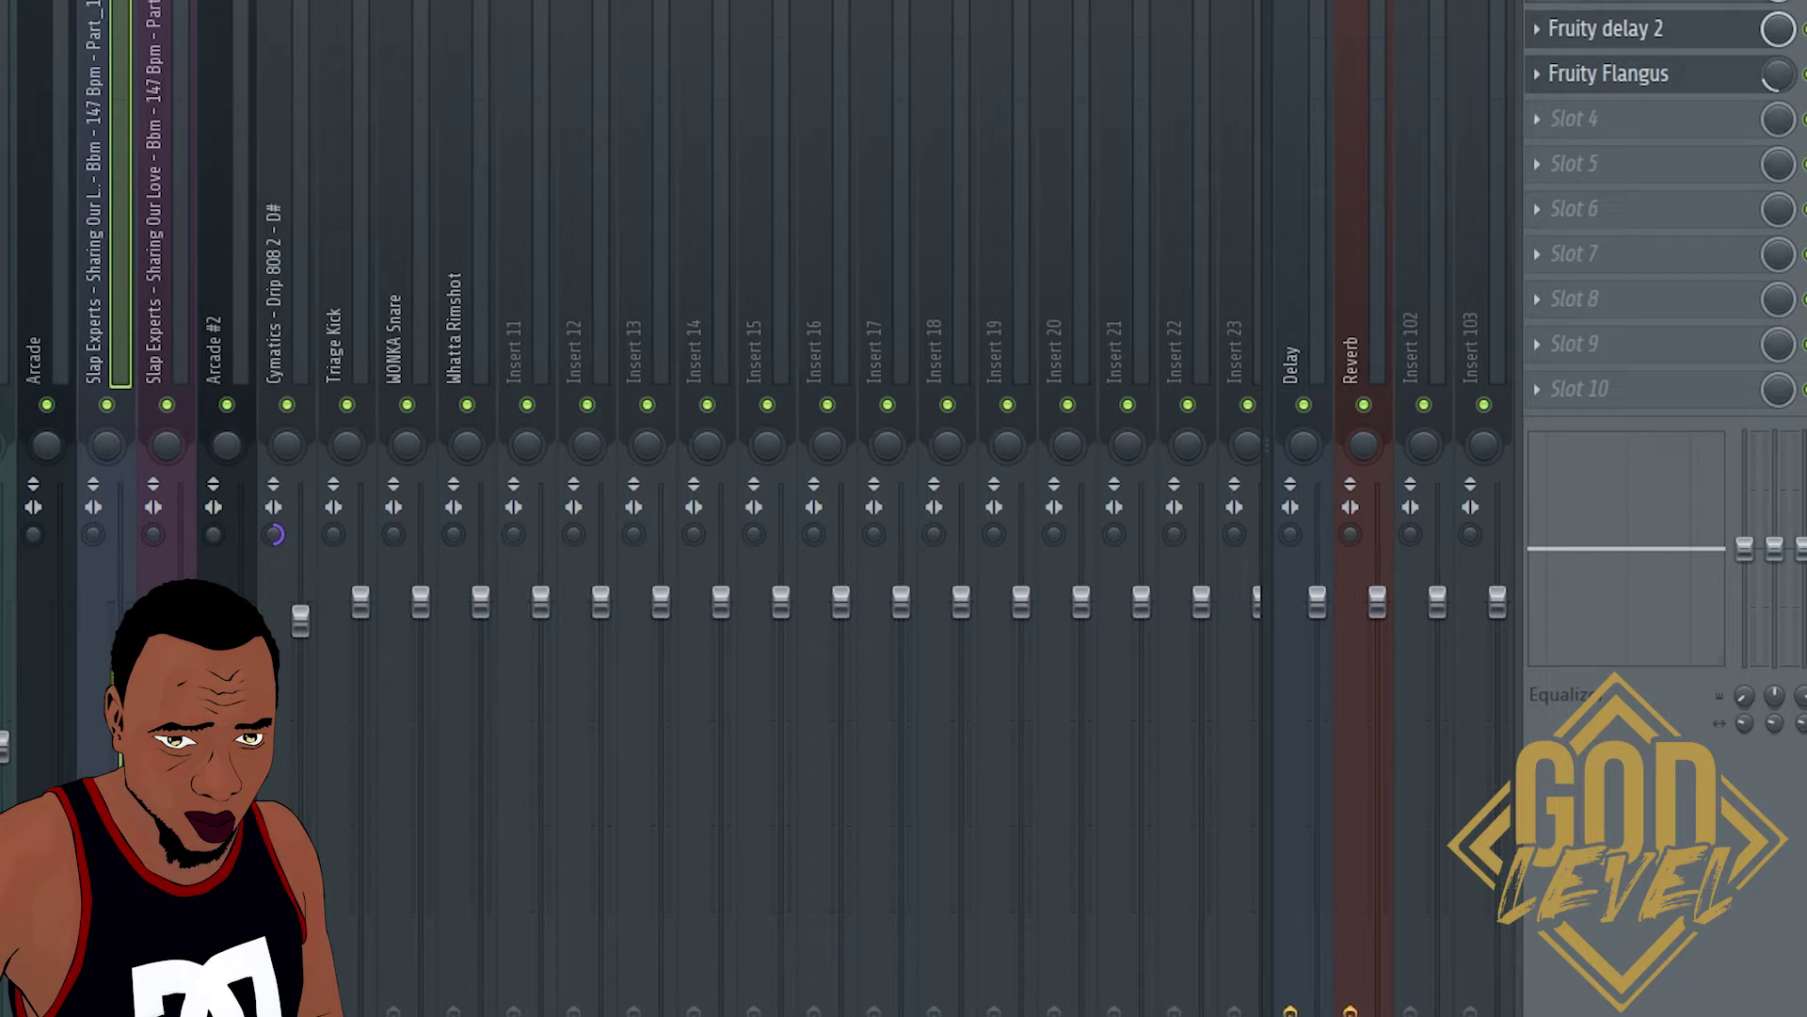
click(1610, 2)
click(1628, 33)
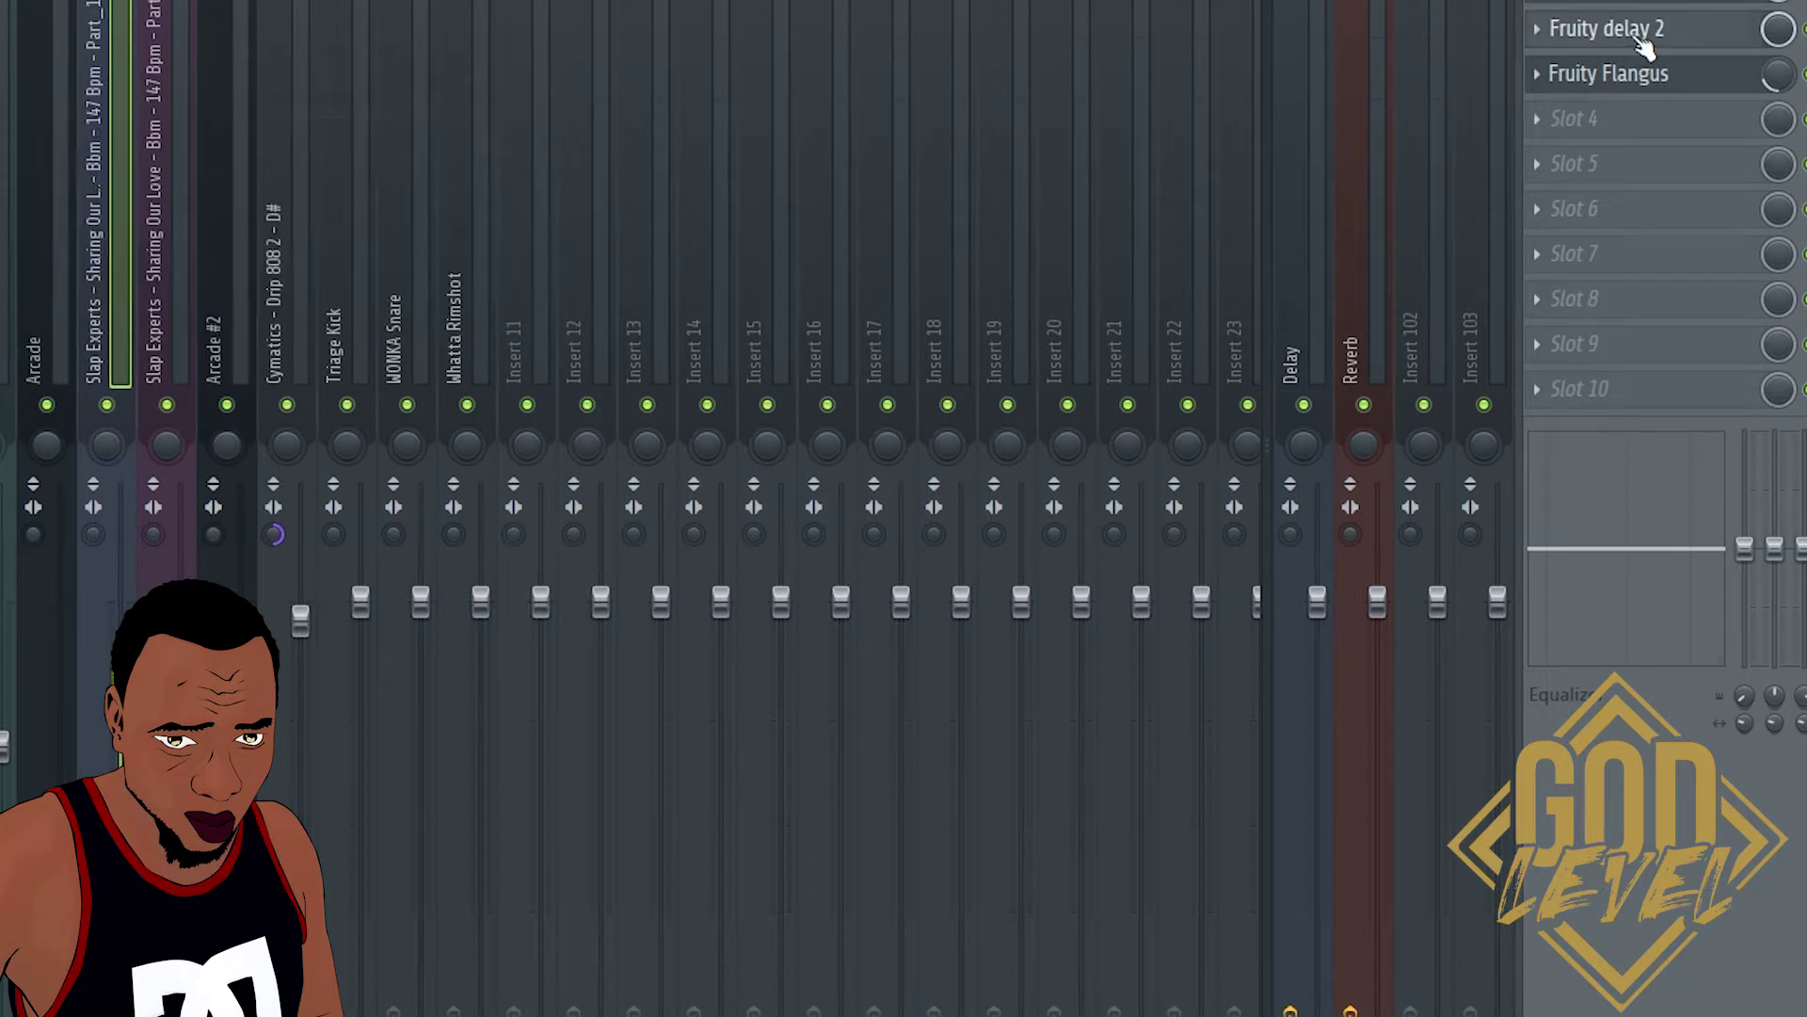
click(1704, 79)
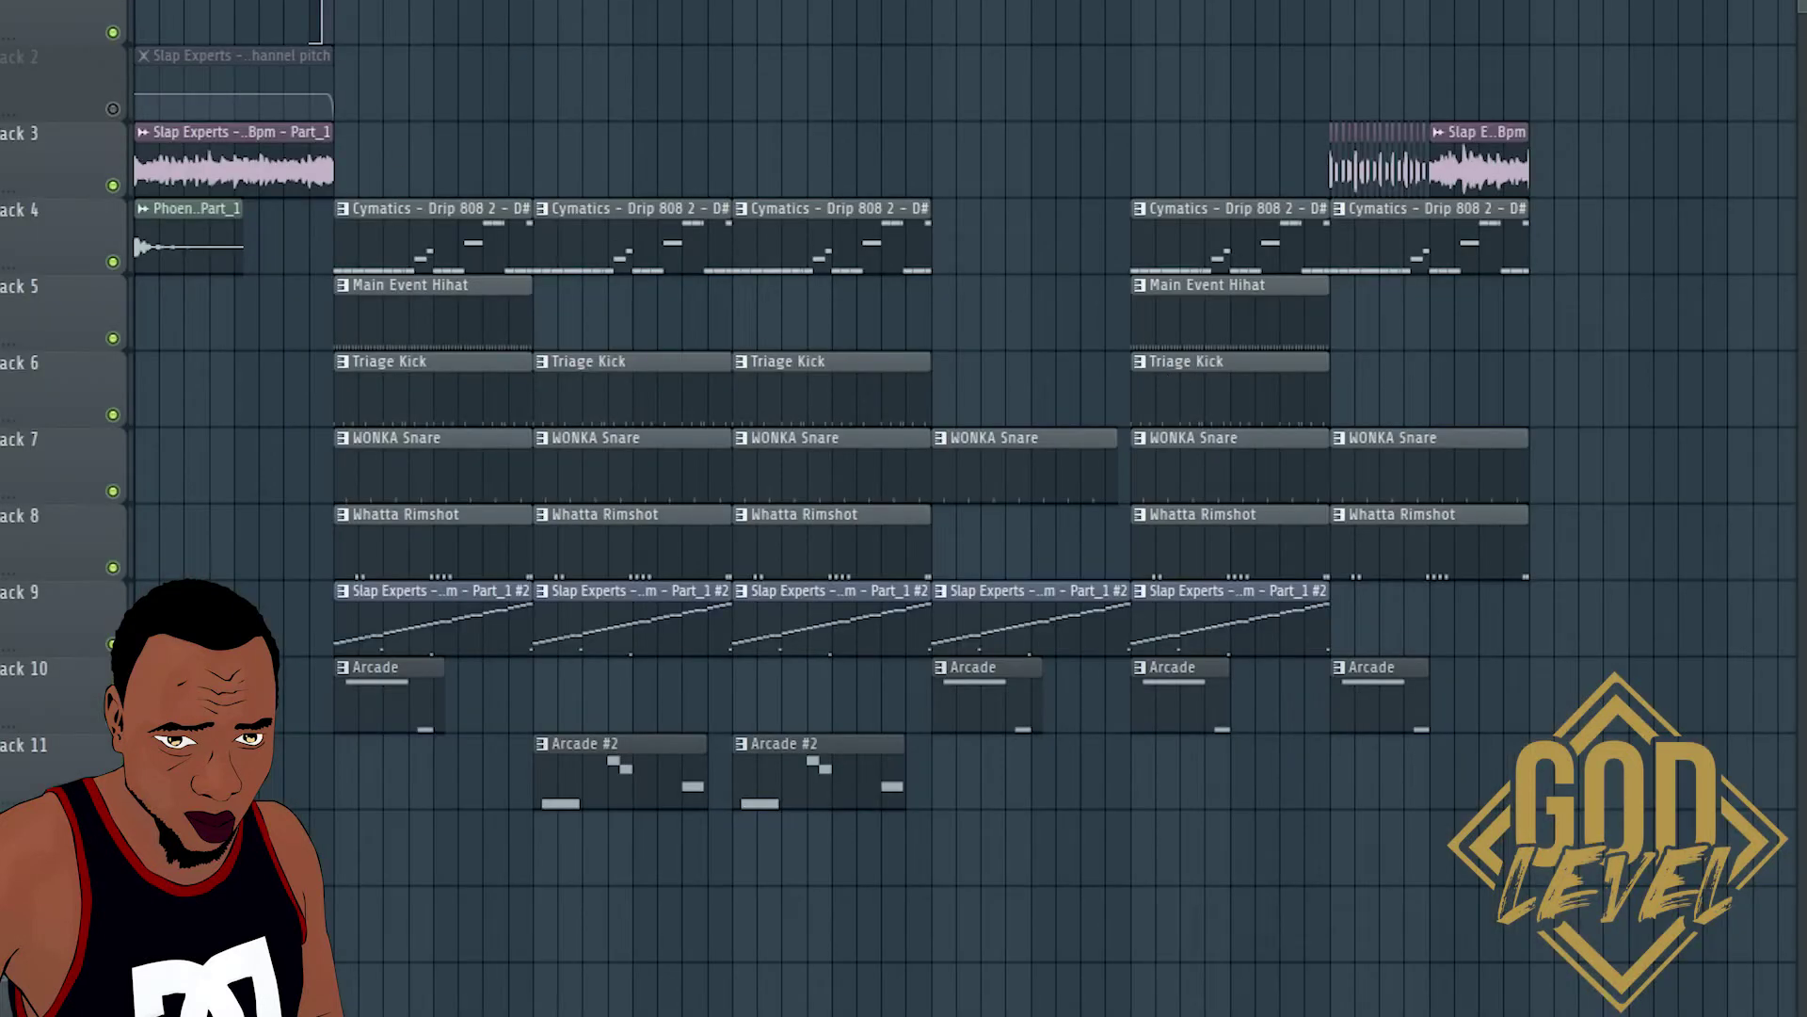
Select the first section after the intro, solo the sliced sample on track 9, and play it
drag(335, 3, 536, 3)
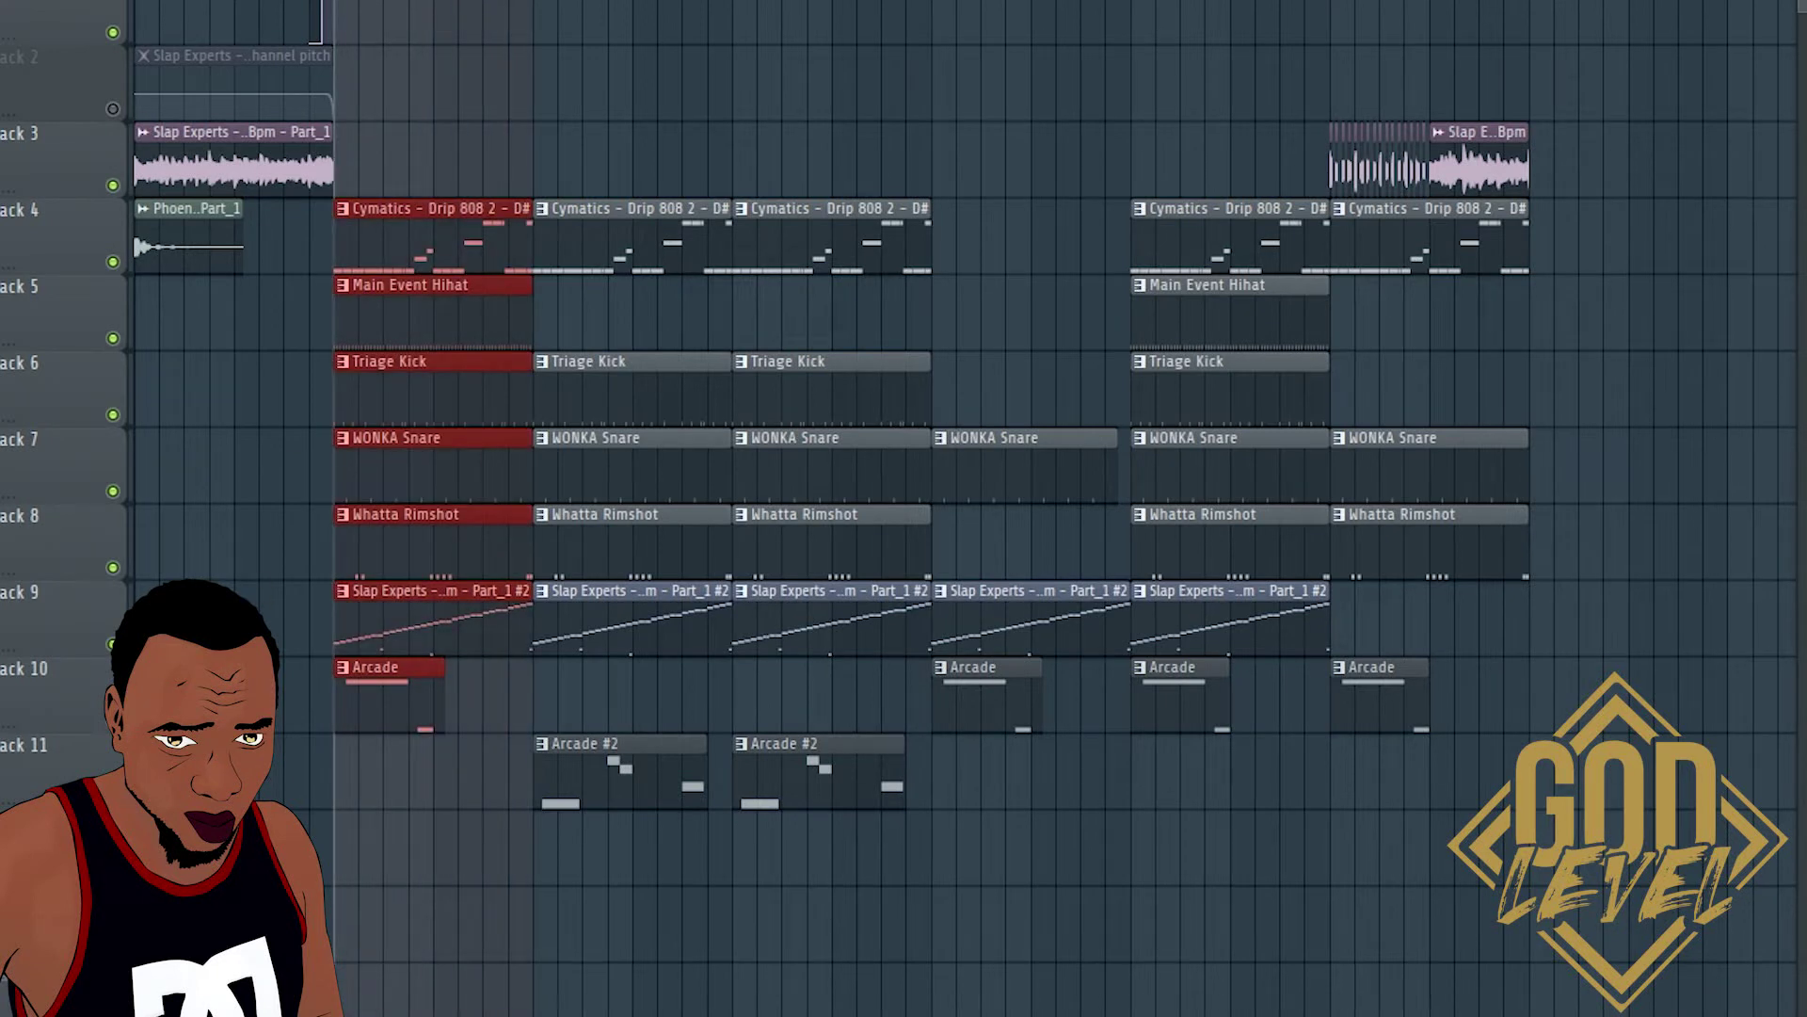
ctrl+click(112, 644)
key(space)
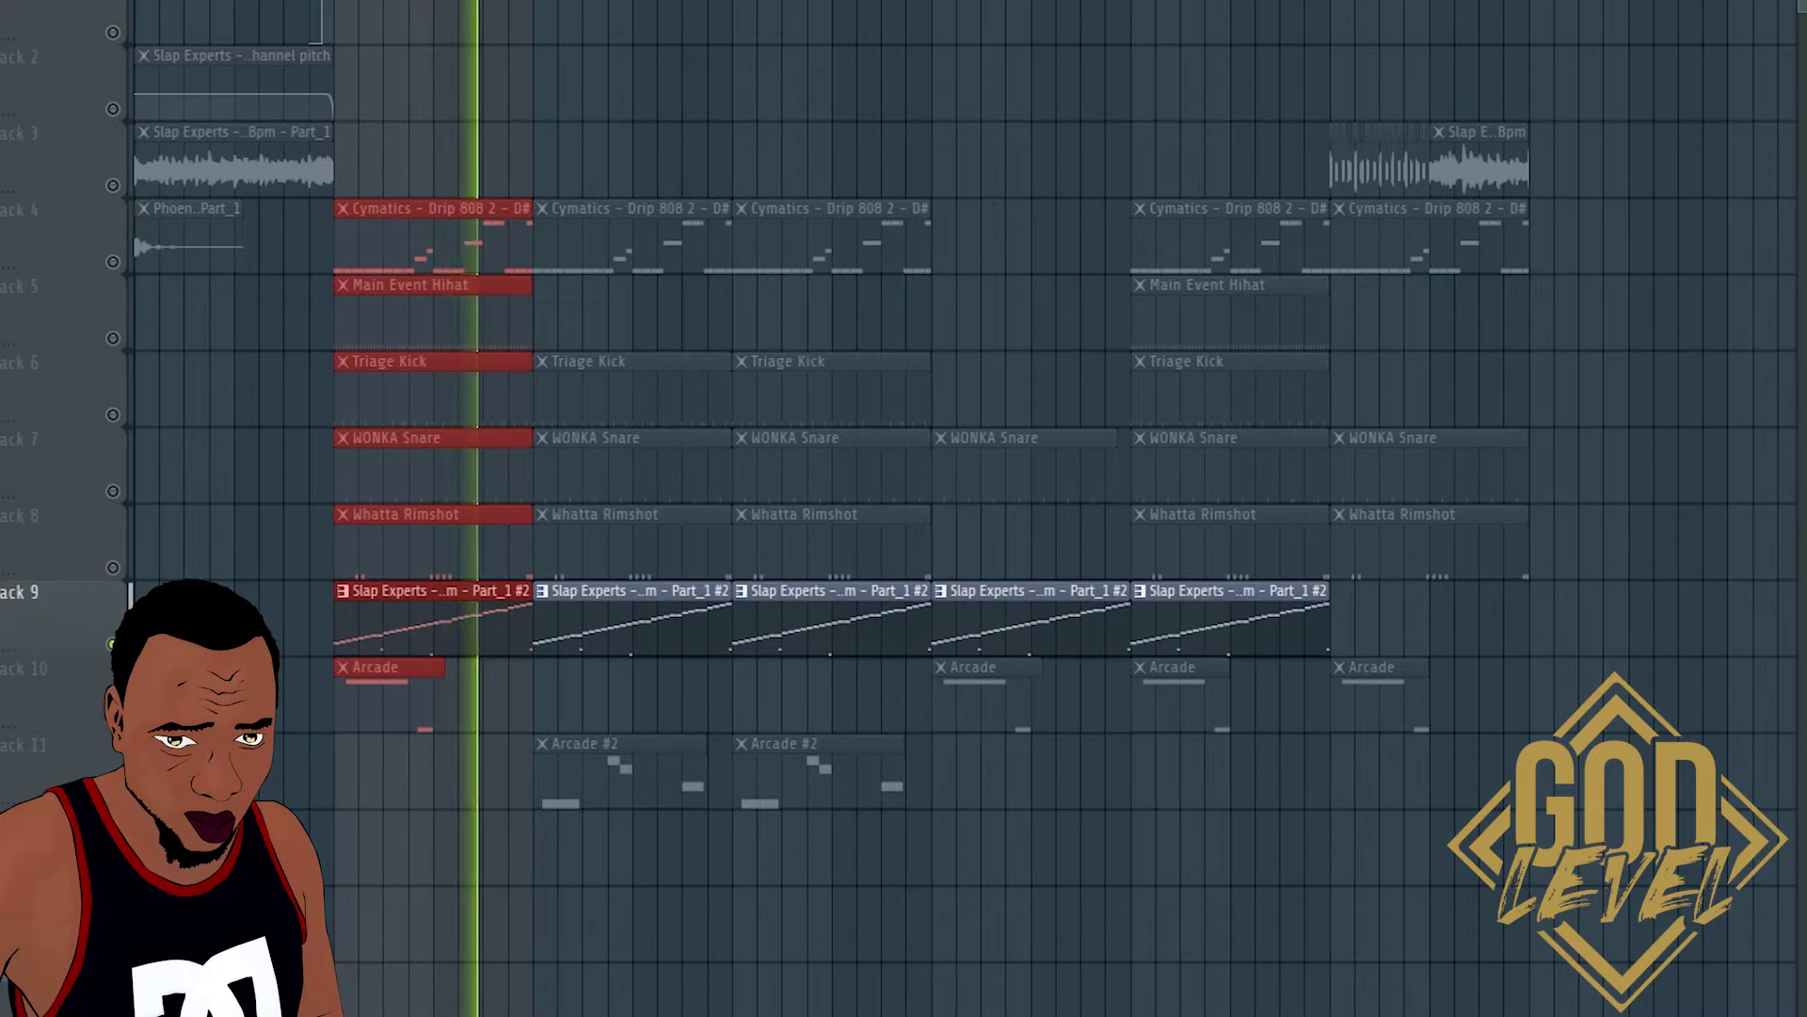
key(space)
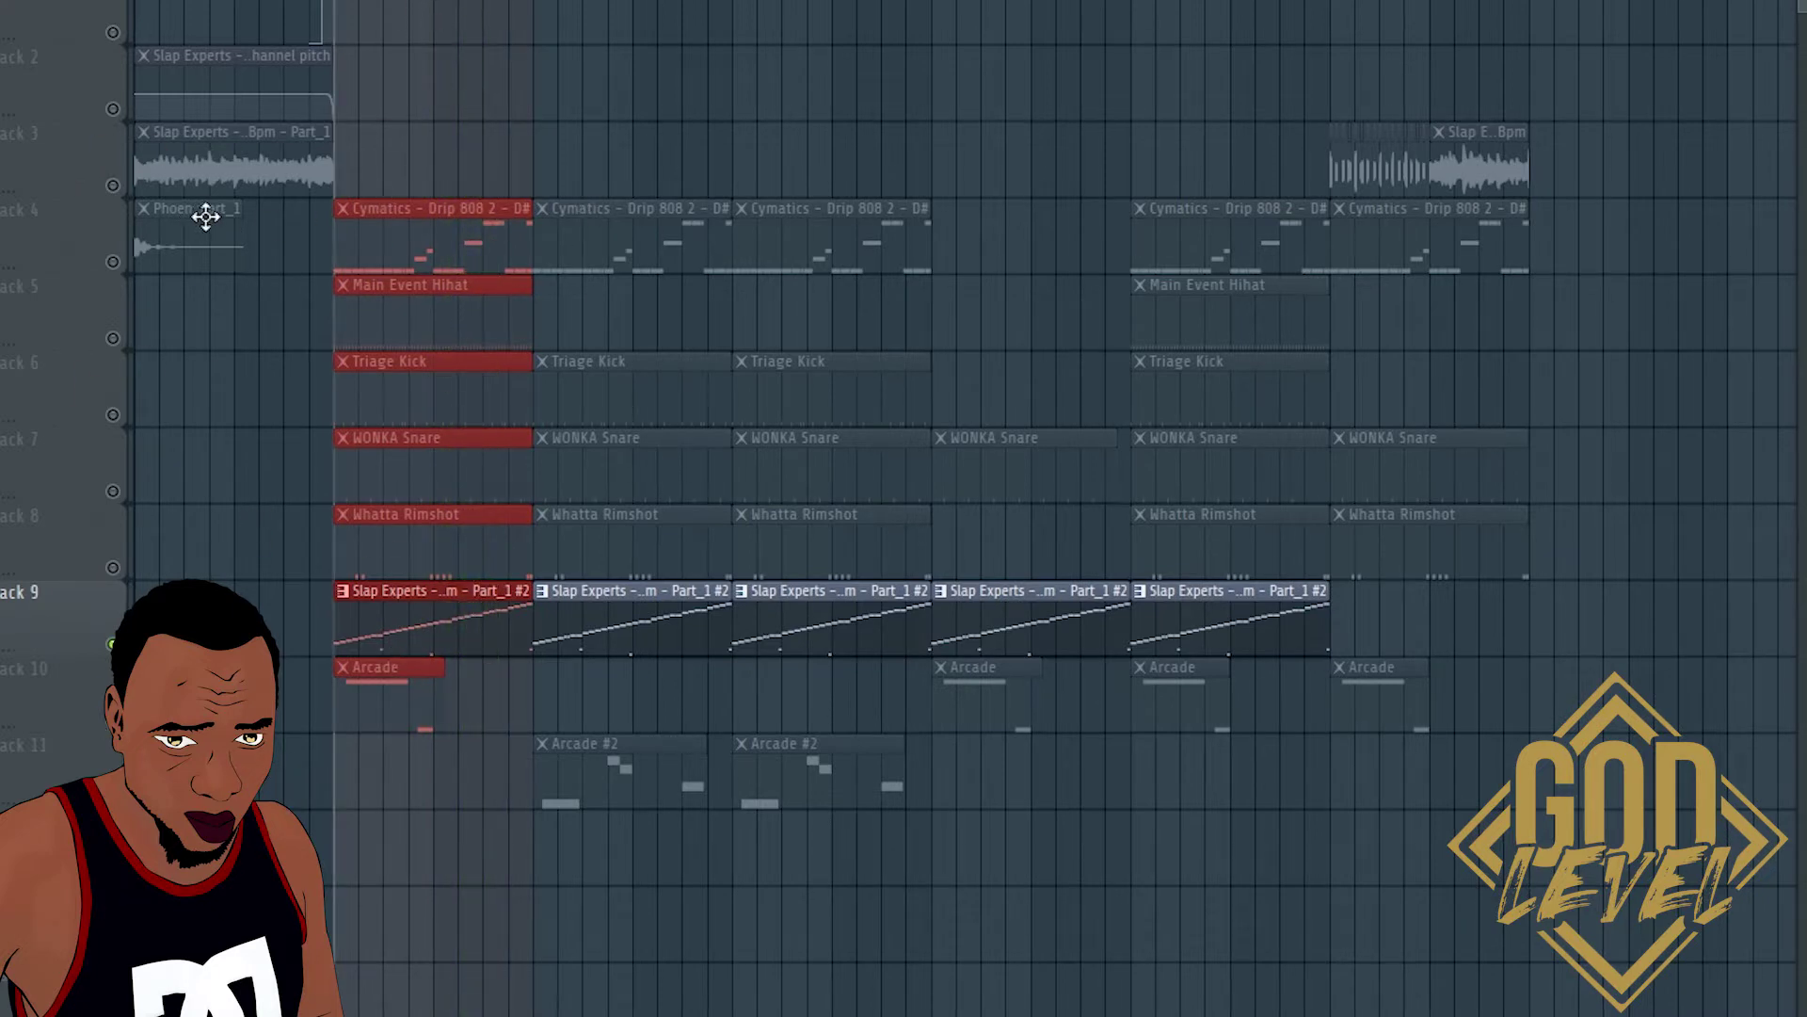
Unmute the Cymatics Drip 808 track and play it together with the sliced sample
click(114, 264)
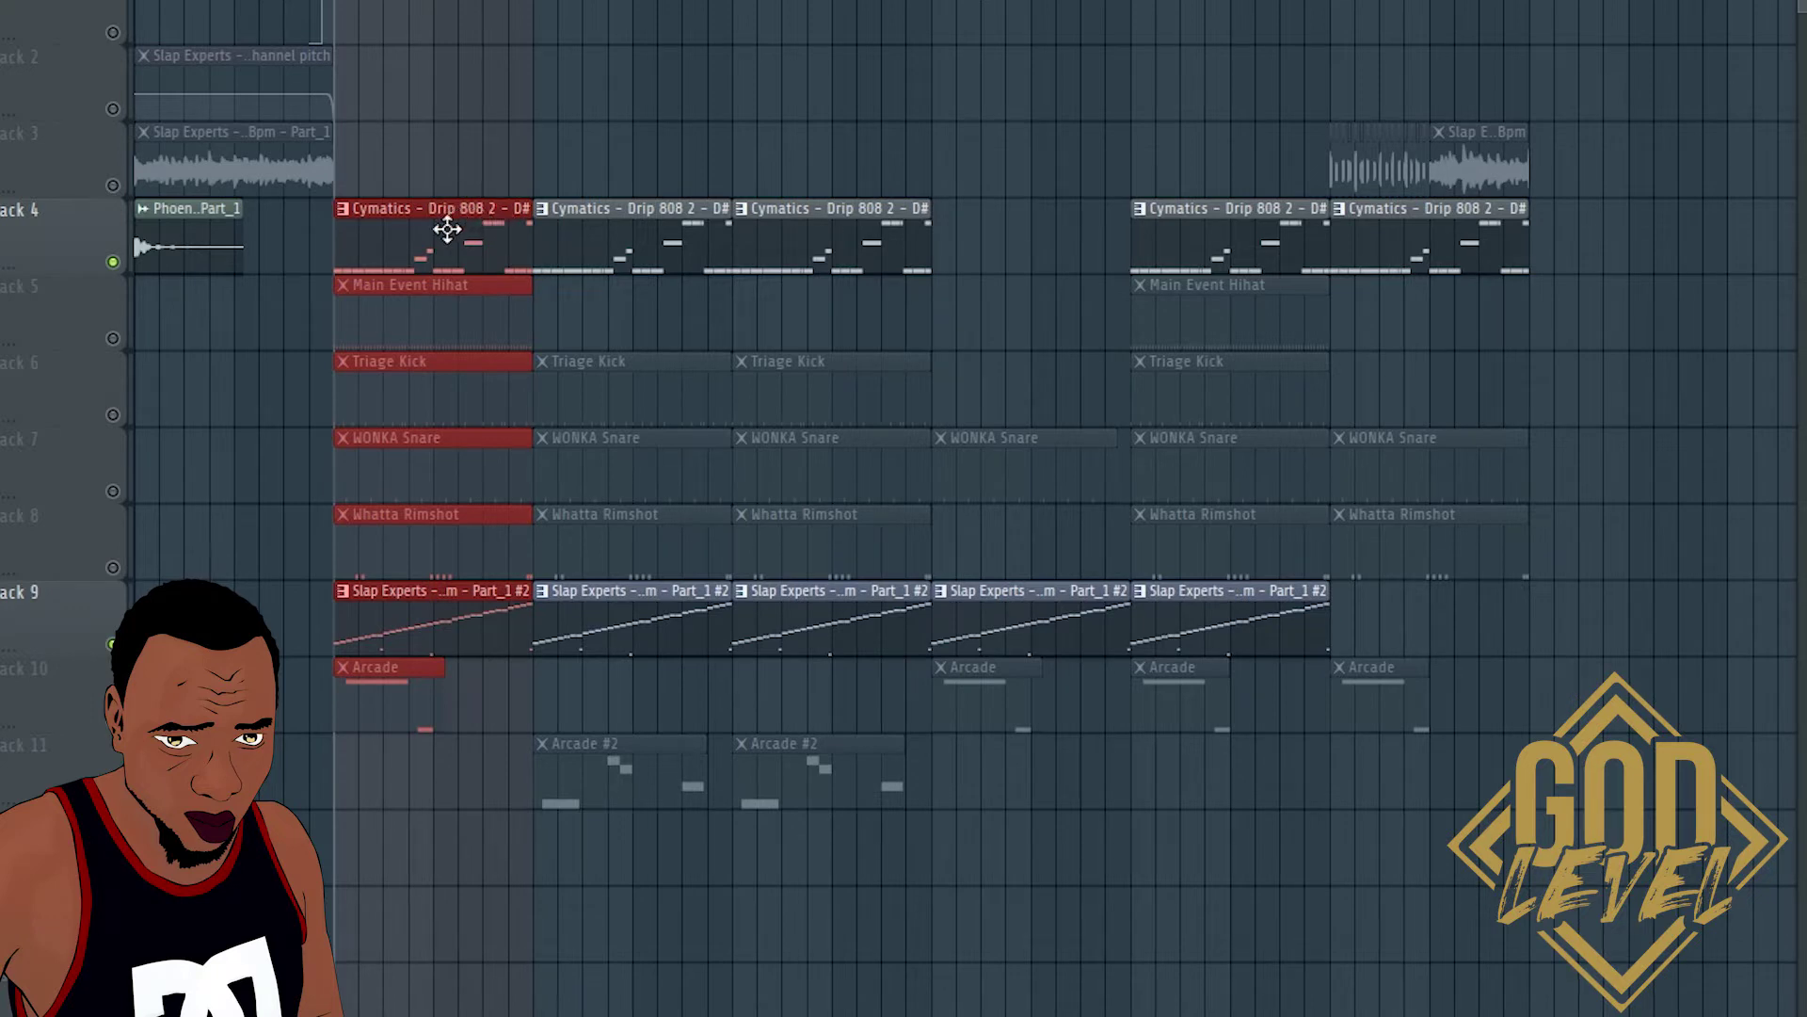
key(space)
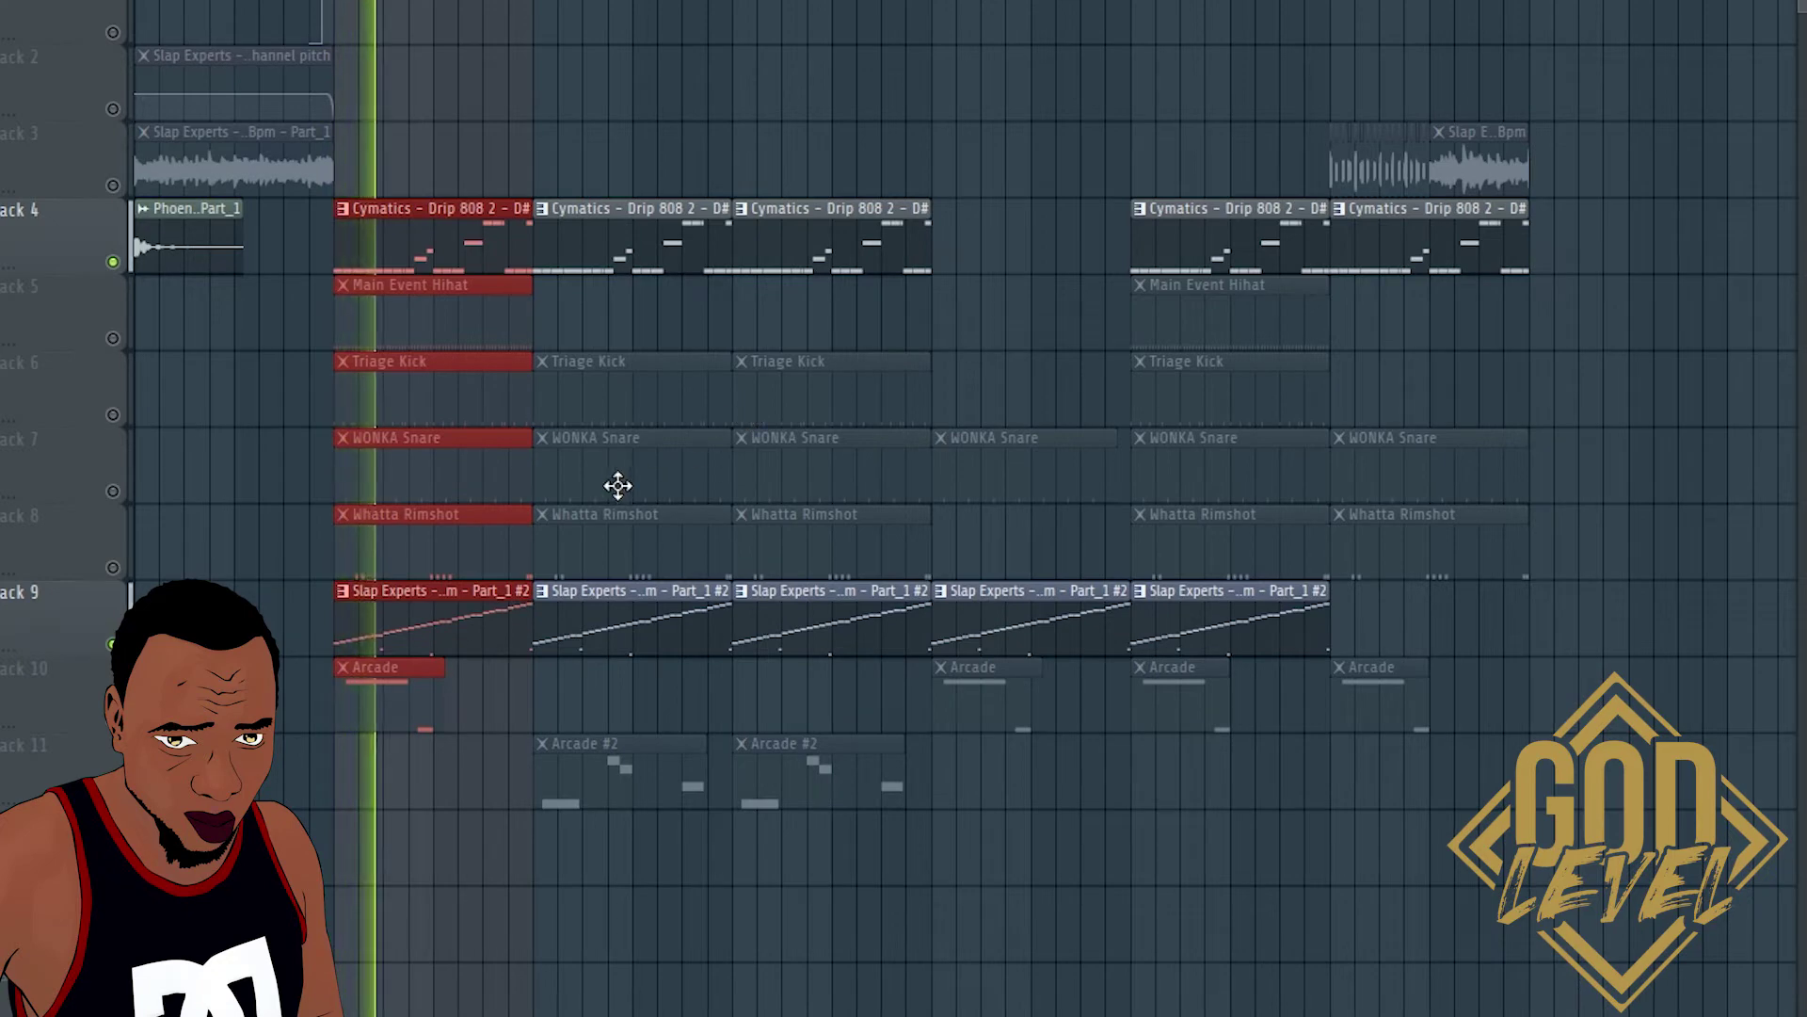
Examine the notes of the first Cymatics Drip 808 pattern and its channel, returning to the playlist
double_click(484, 234)
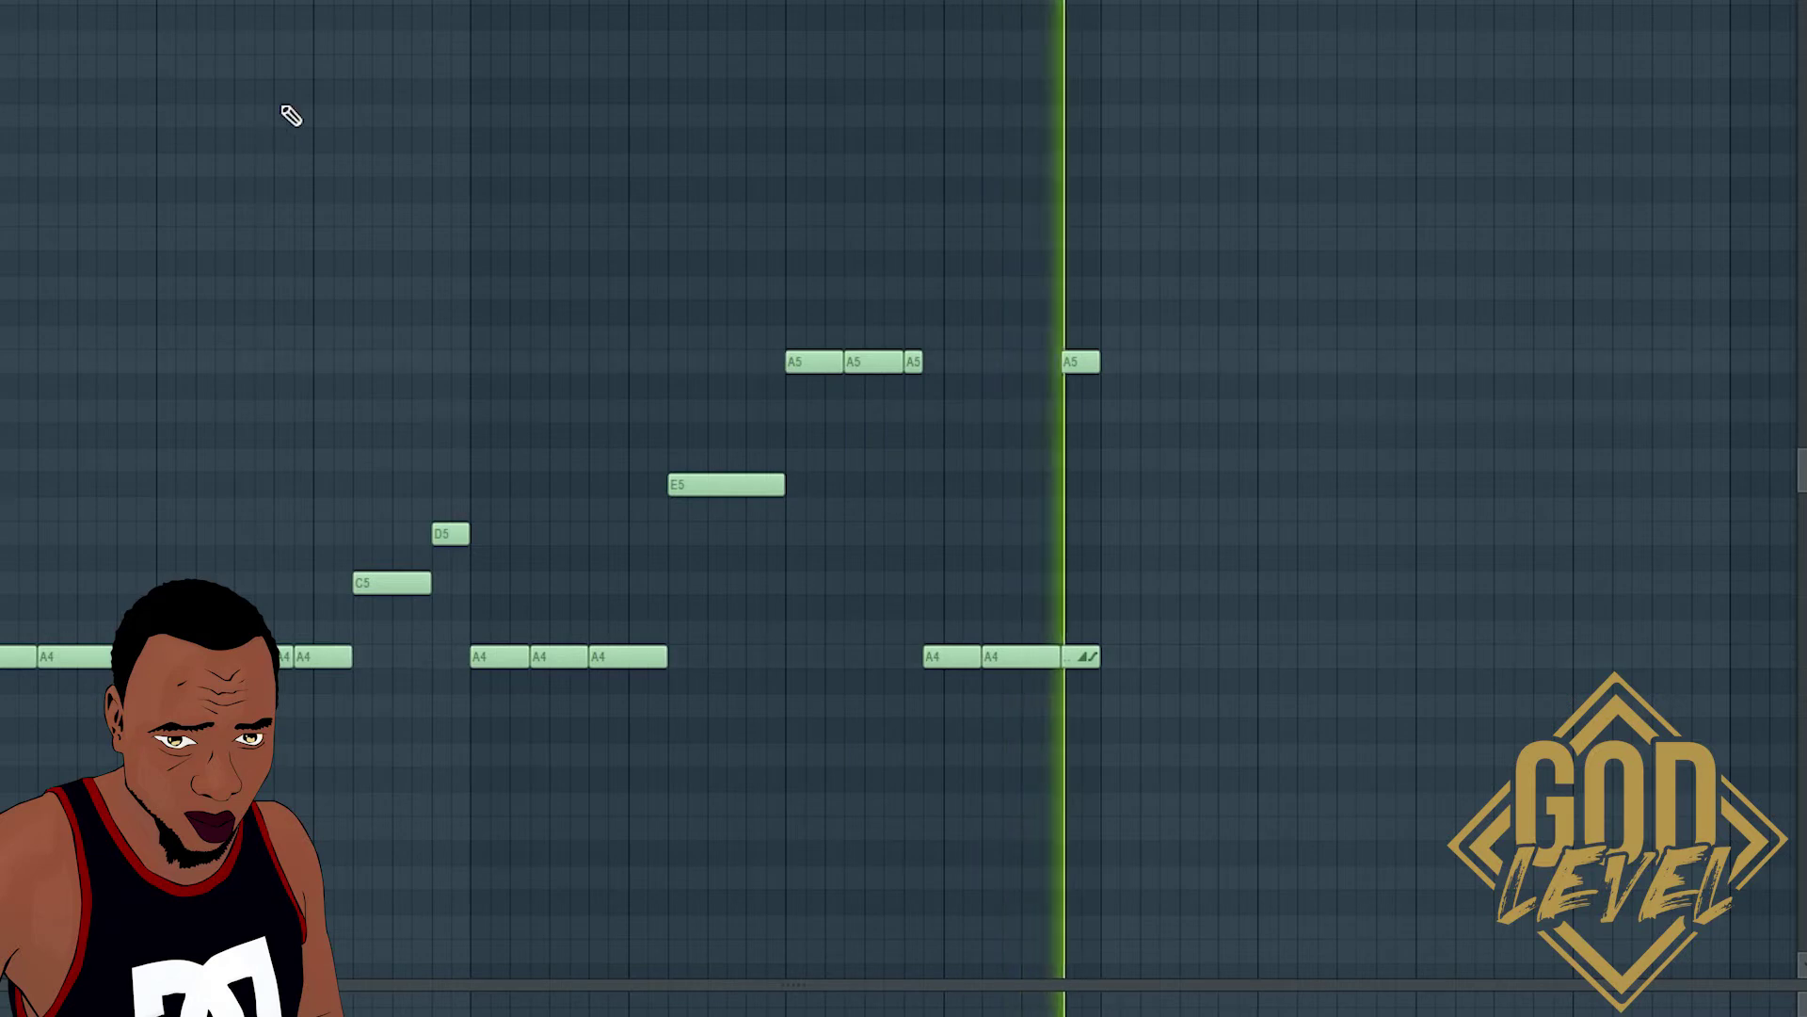
key(F6)
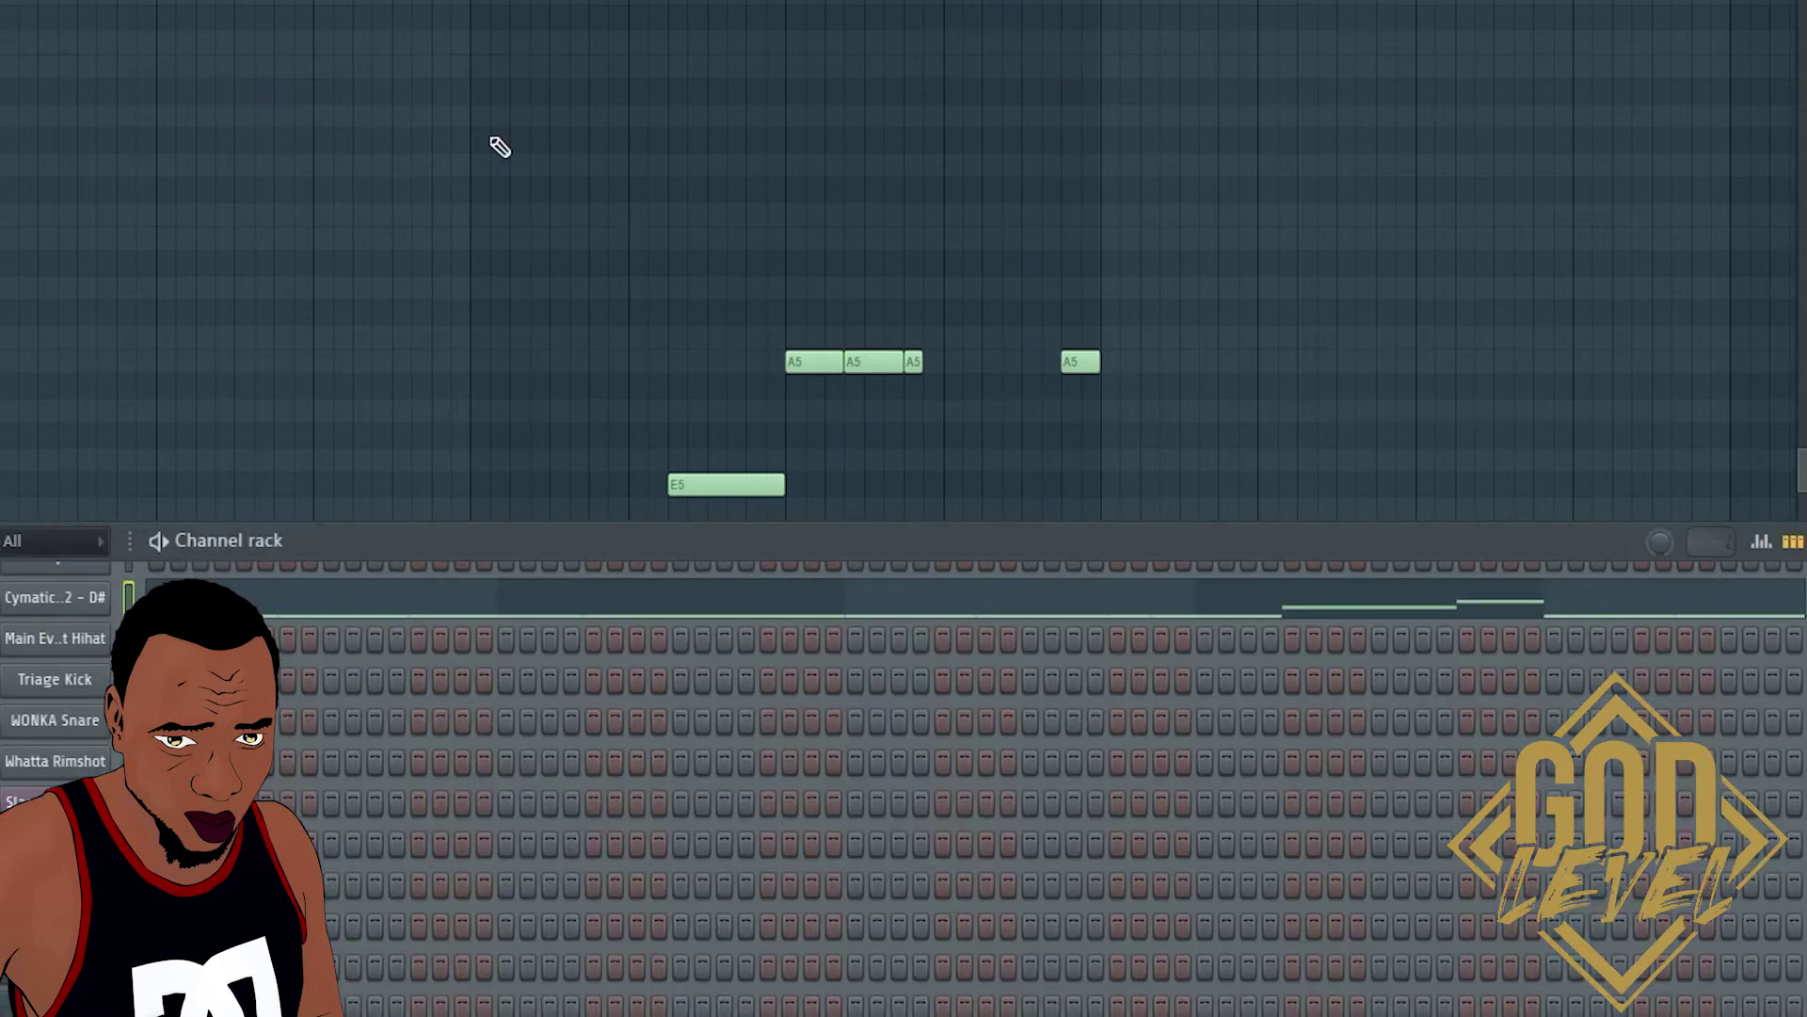
key(F5)
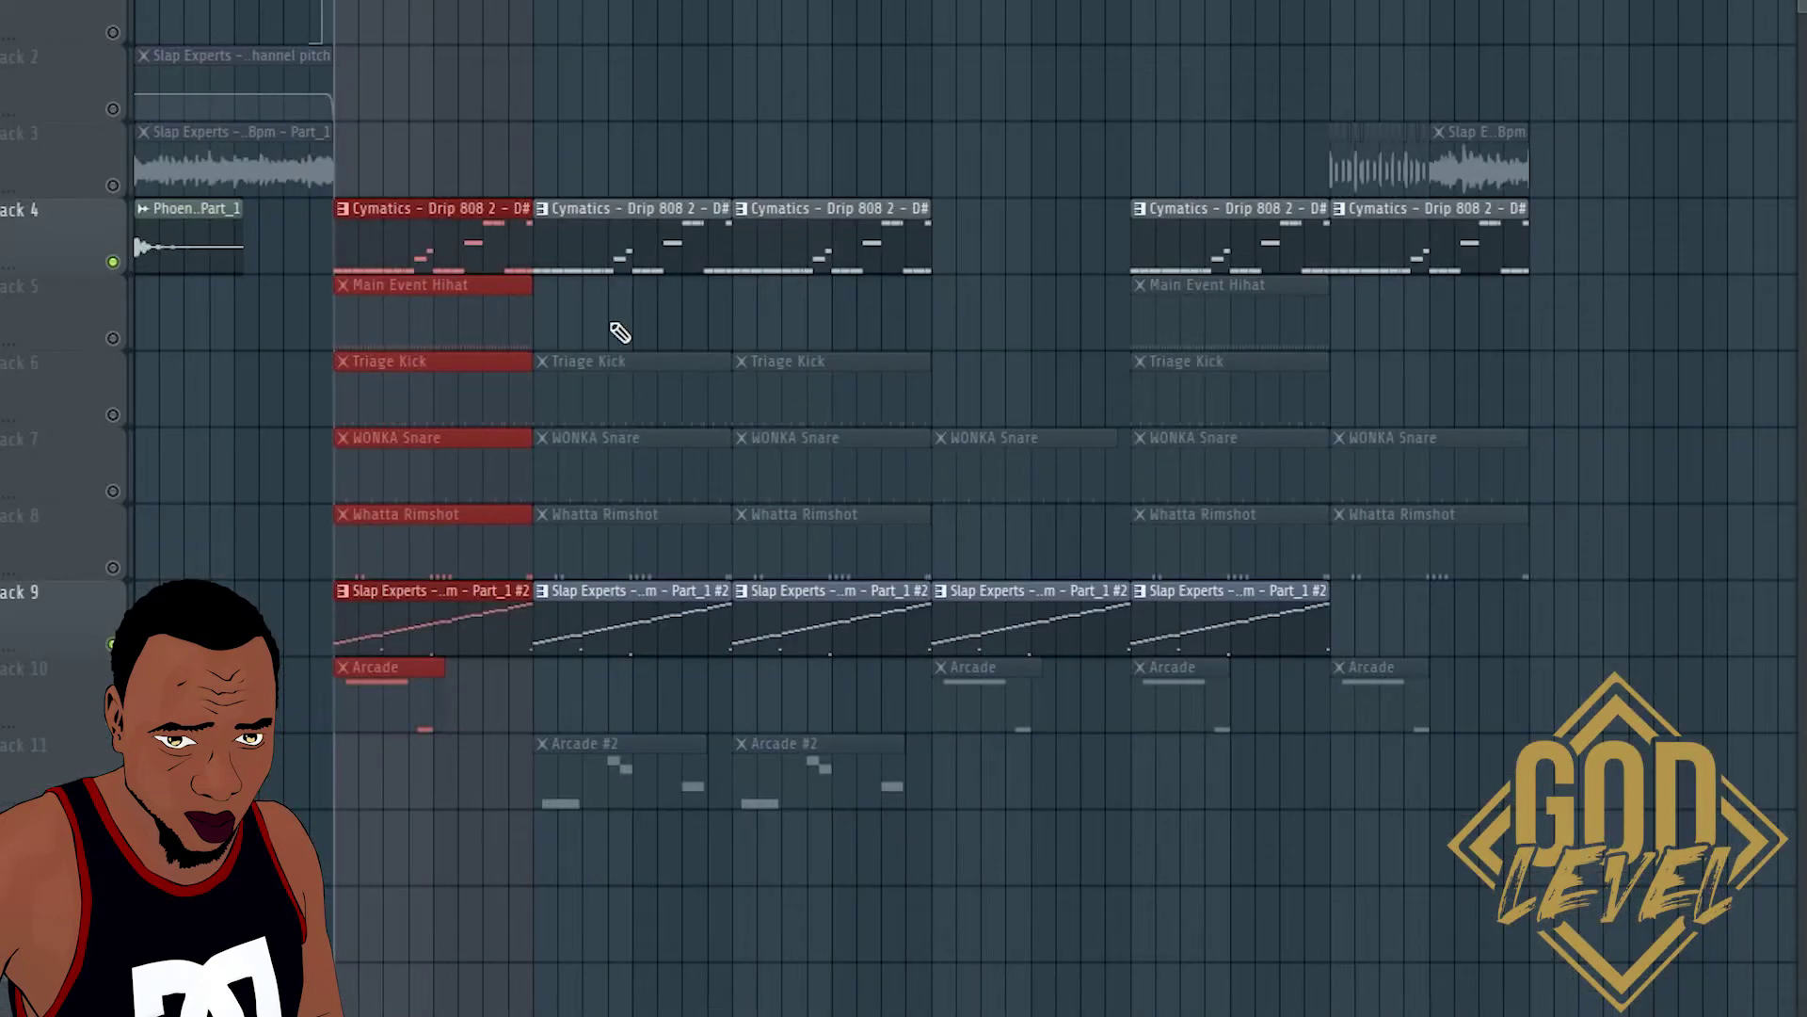
Unmute the Triage Kick track and listen to it with the 808 and sliced sample
click(113, 415)
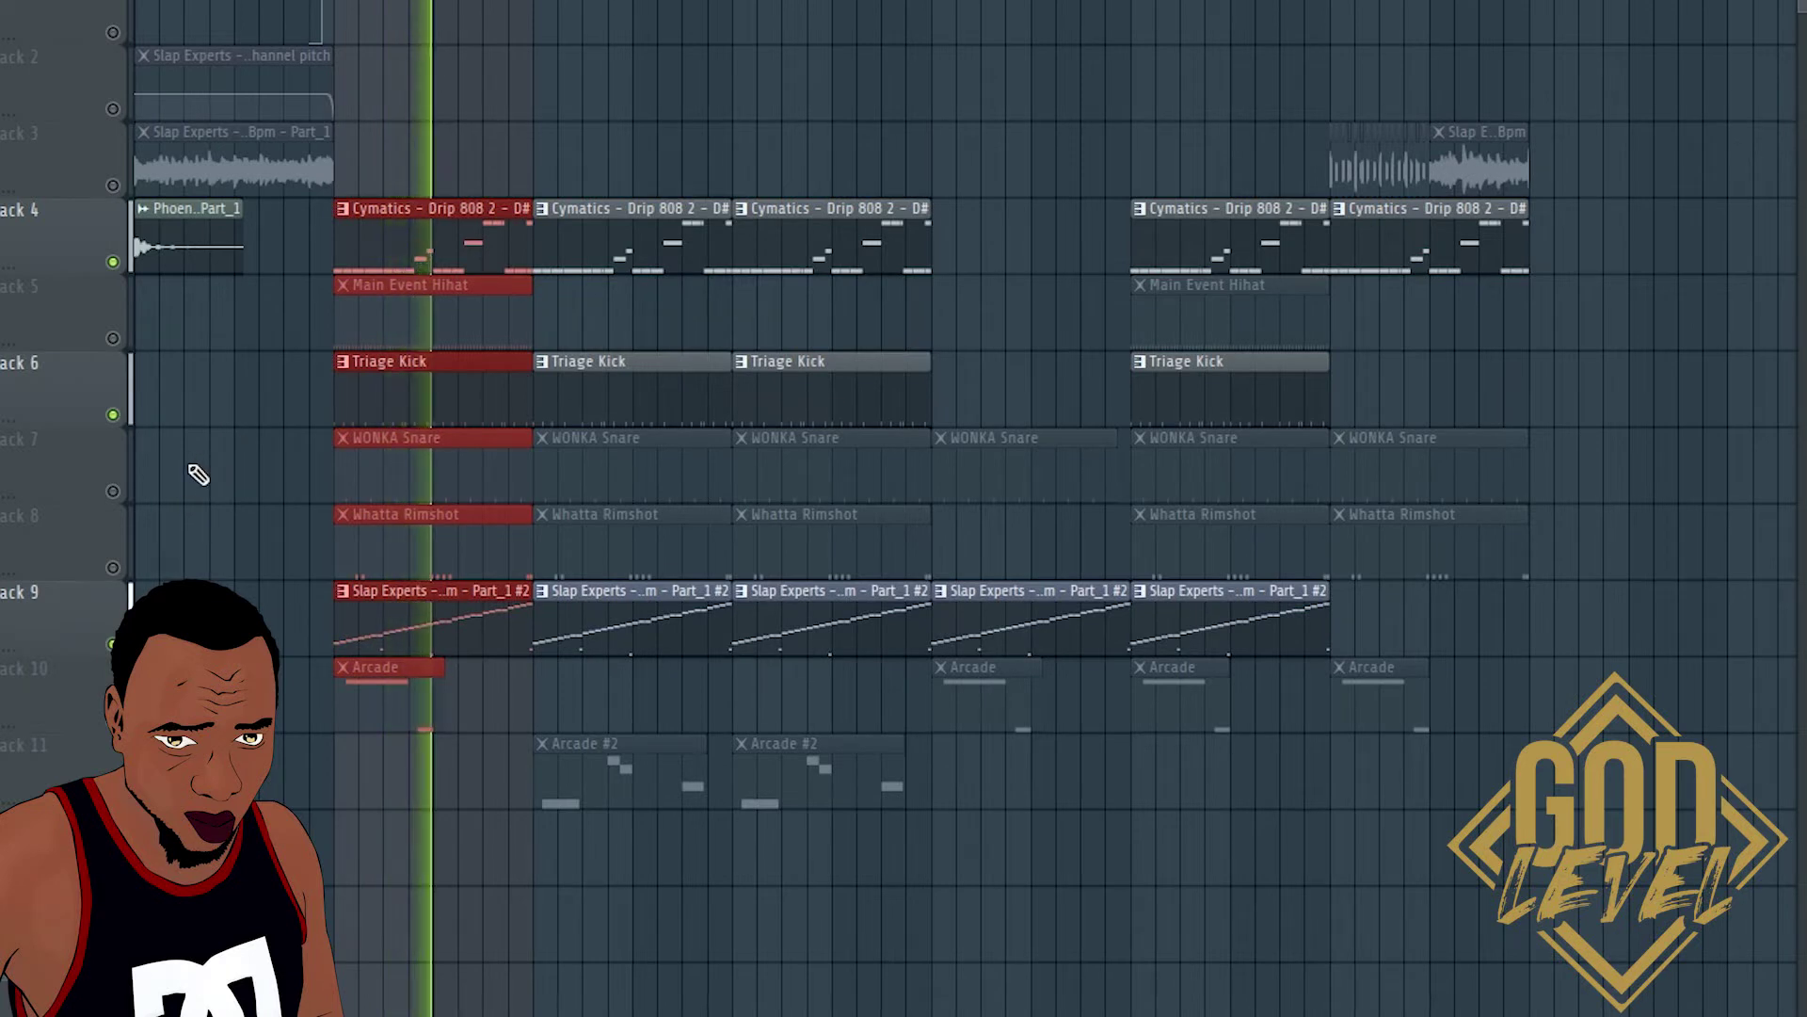
key(space)
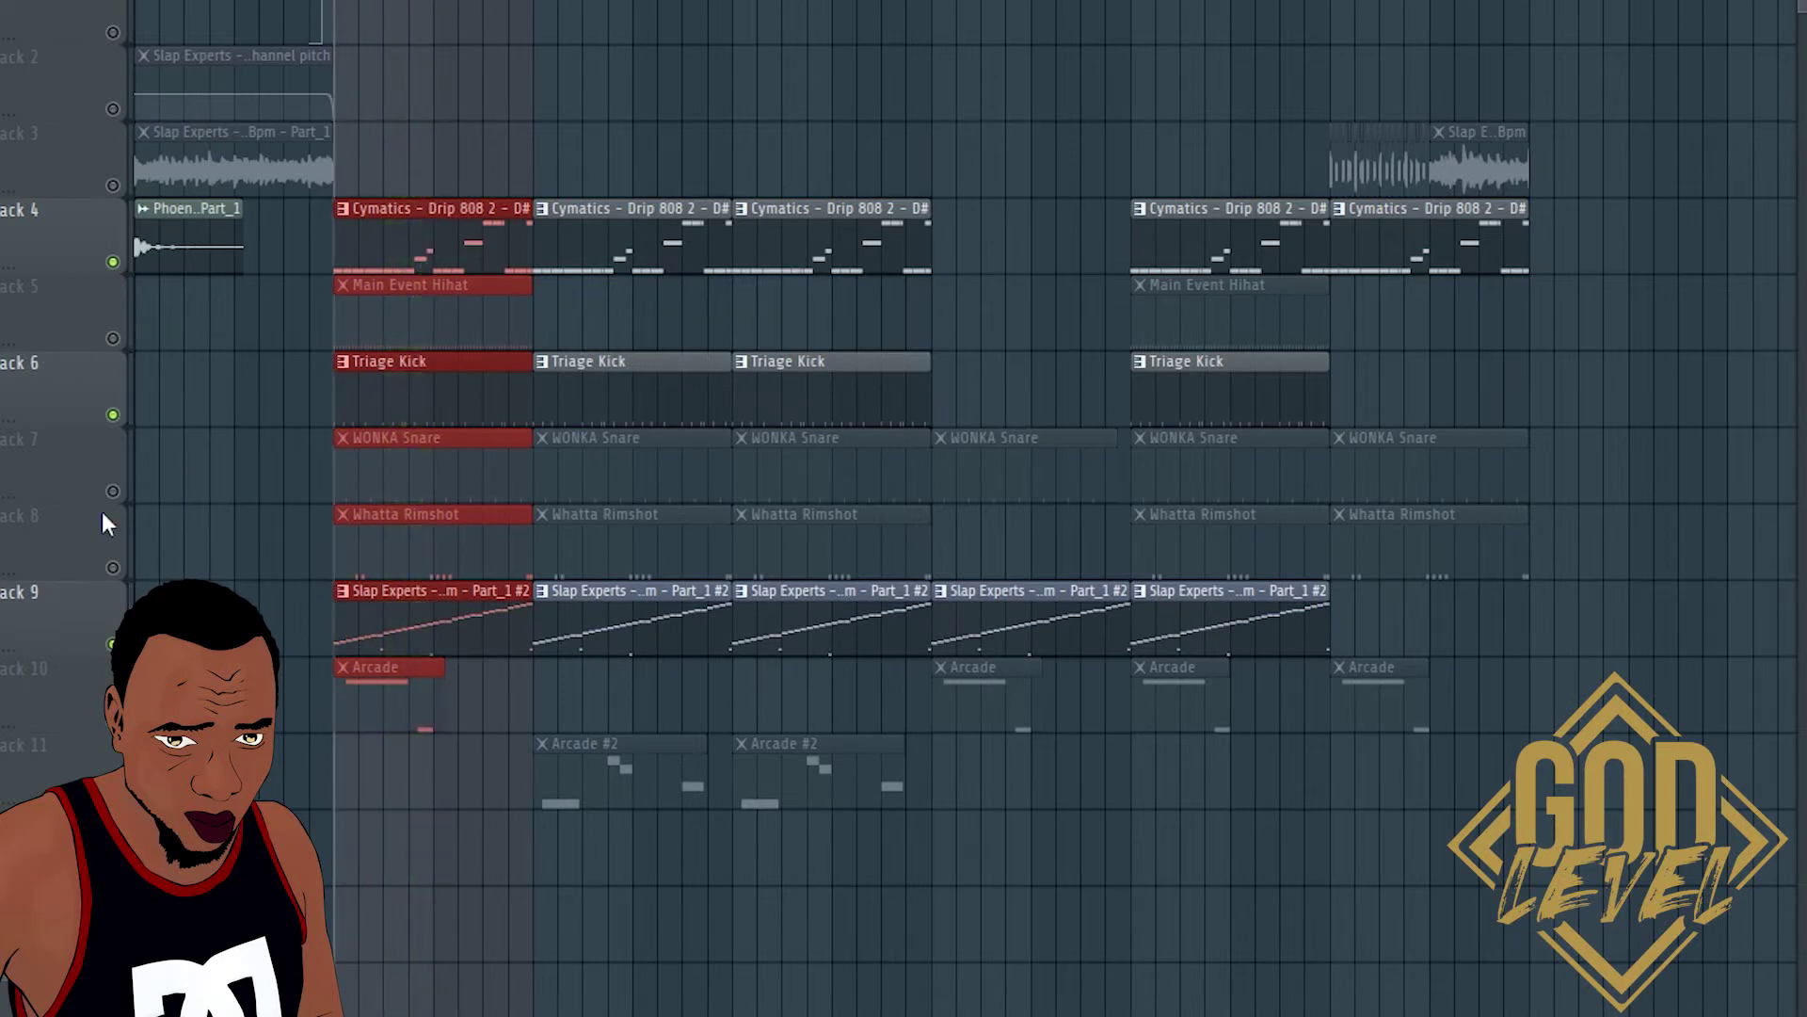
Unmute the Main Event Hihat track and play the selected section with the 808, kick and sliced sample
click(113, 337)
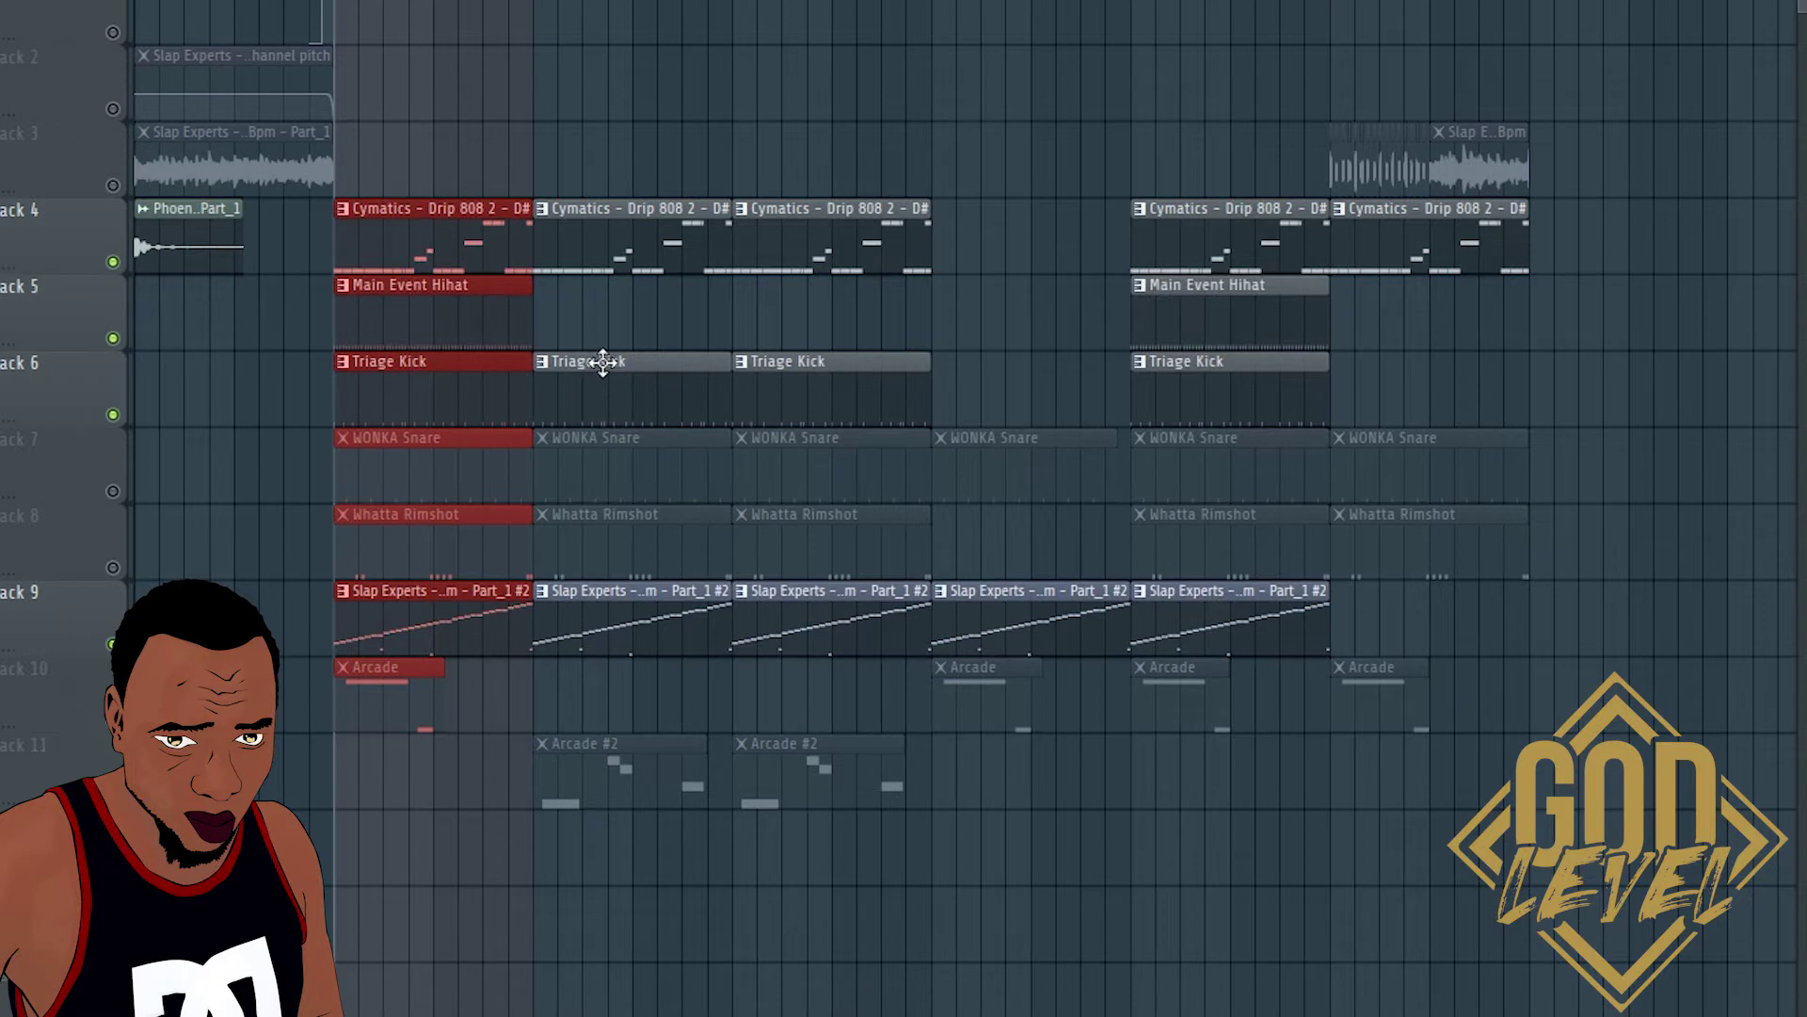
key(space)
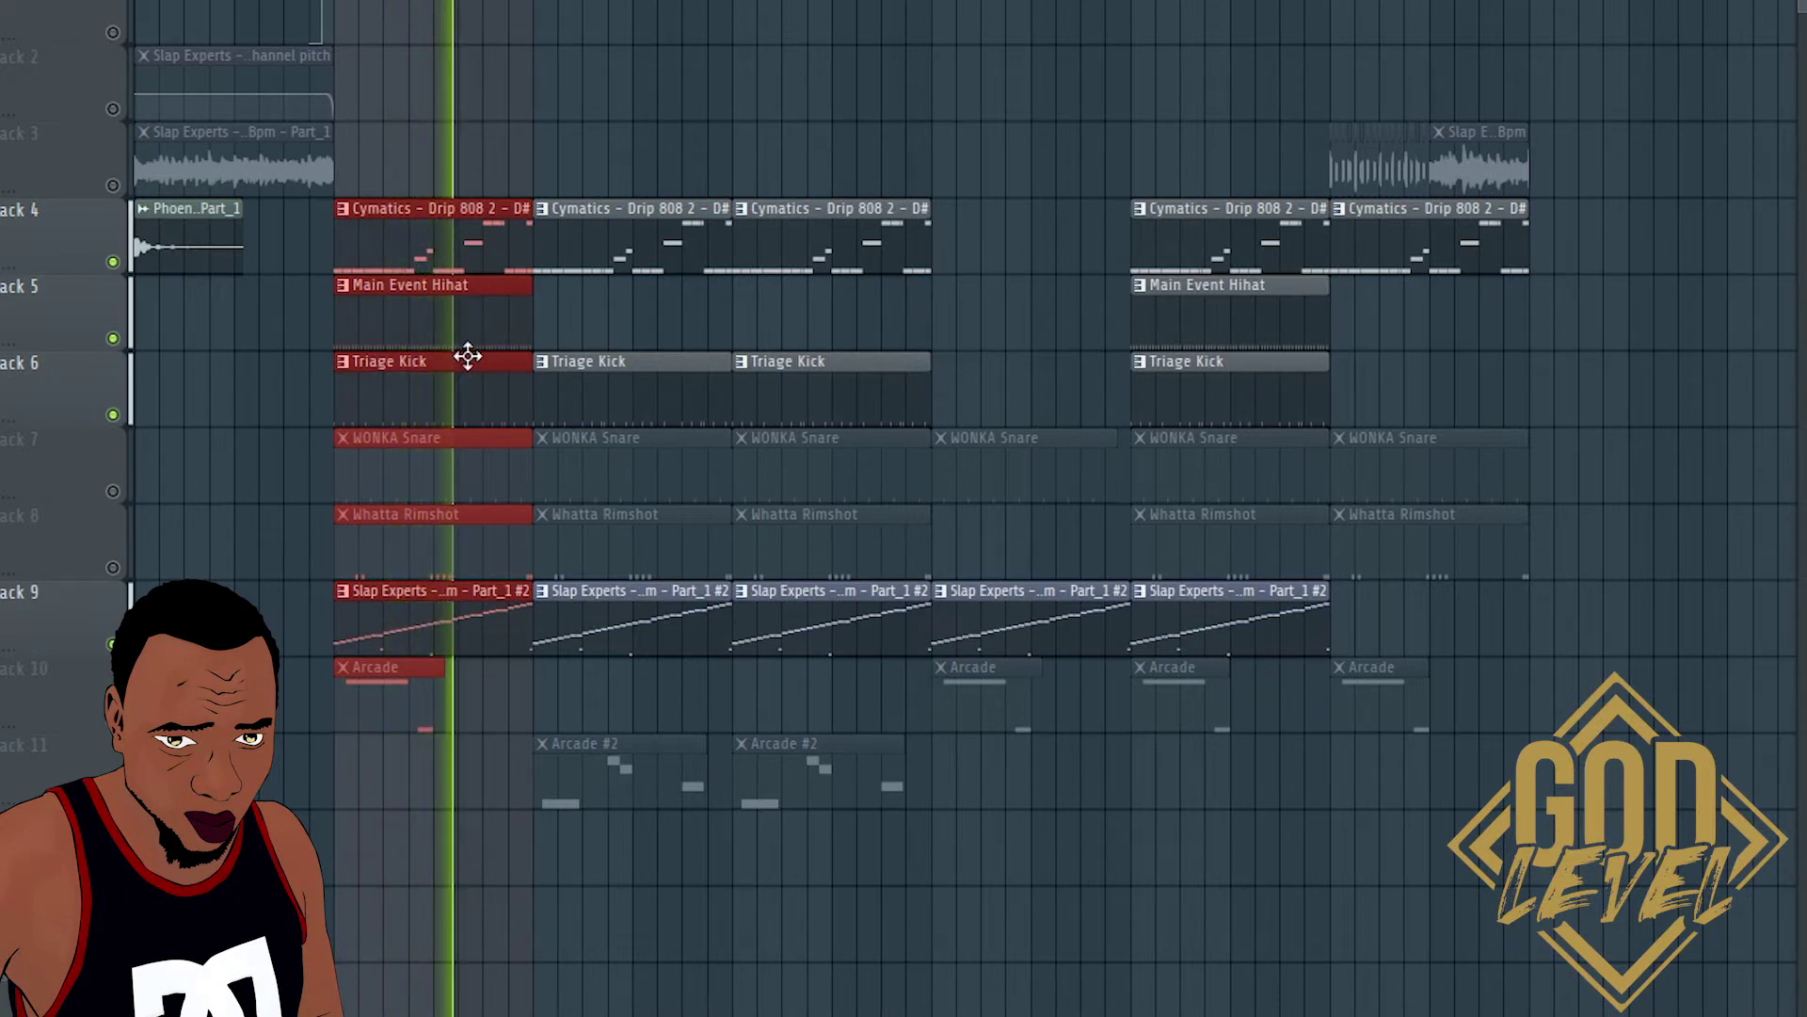
key(space)
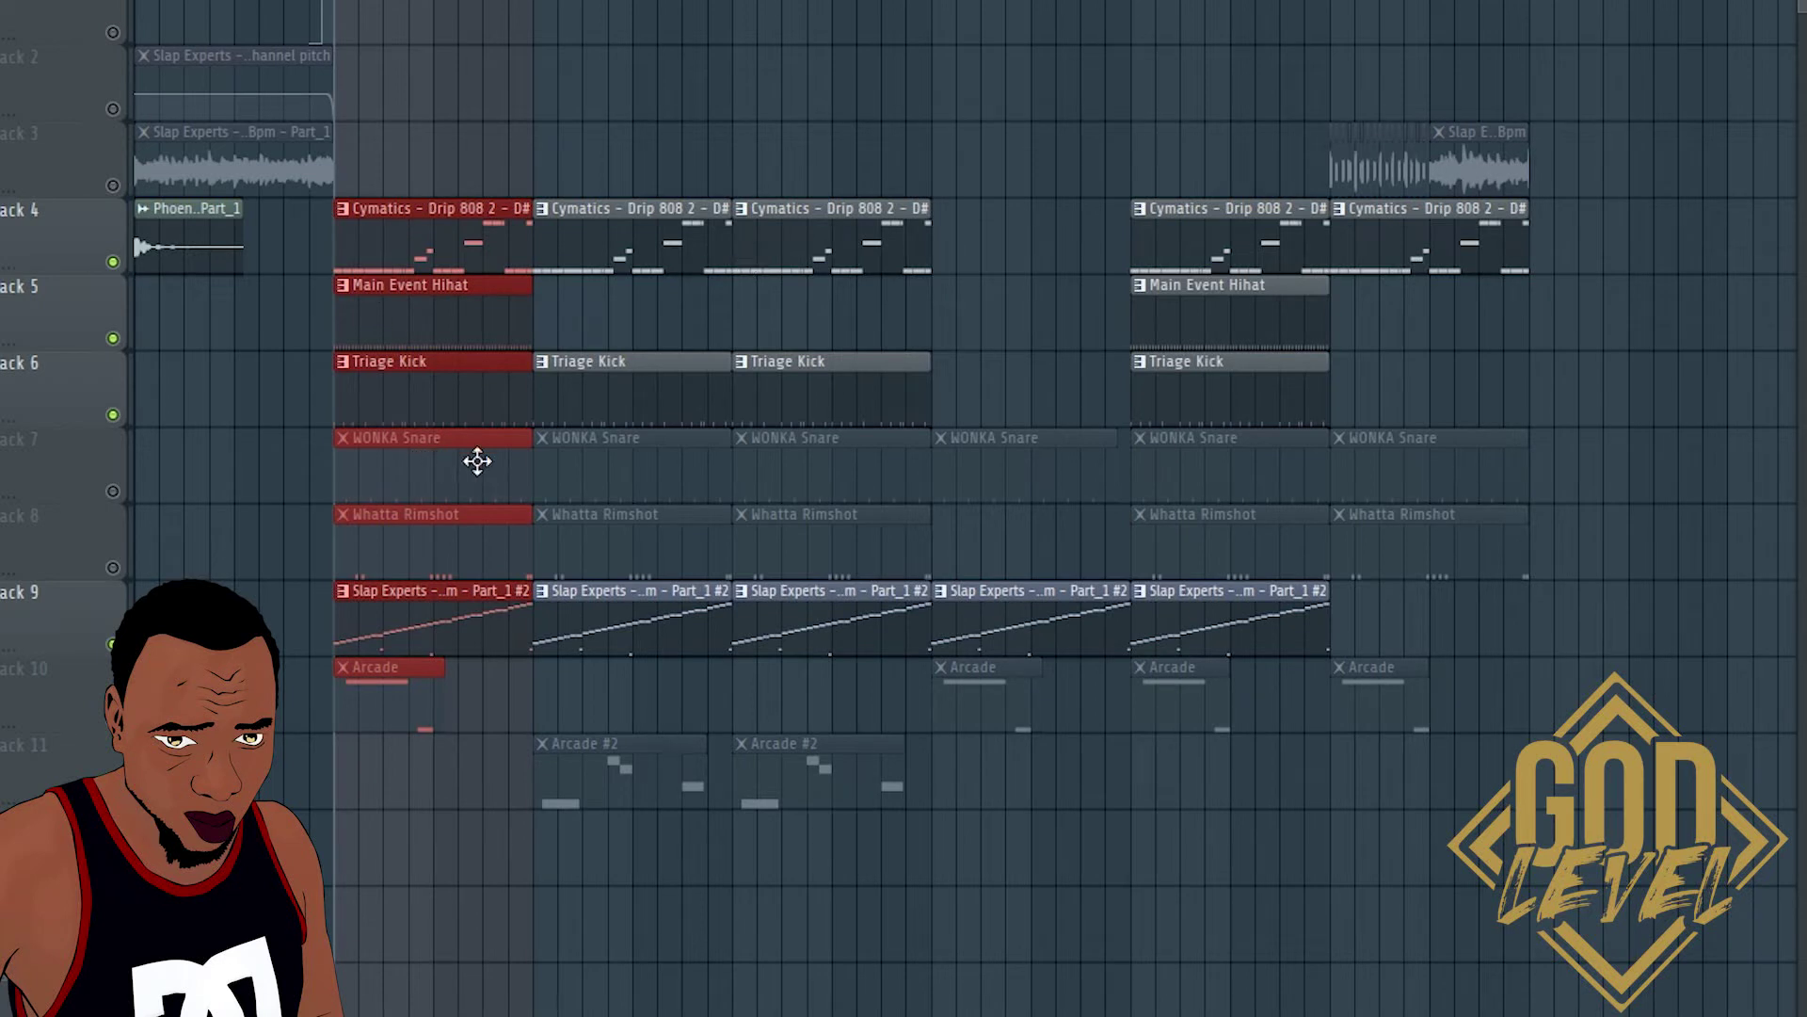
Unmute the Whatta Rimshot and WONKA Snare tracks and play the selected section with them added
click(114, 567)
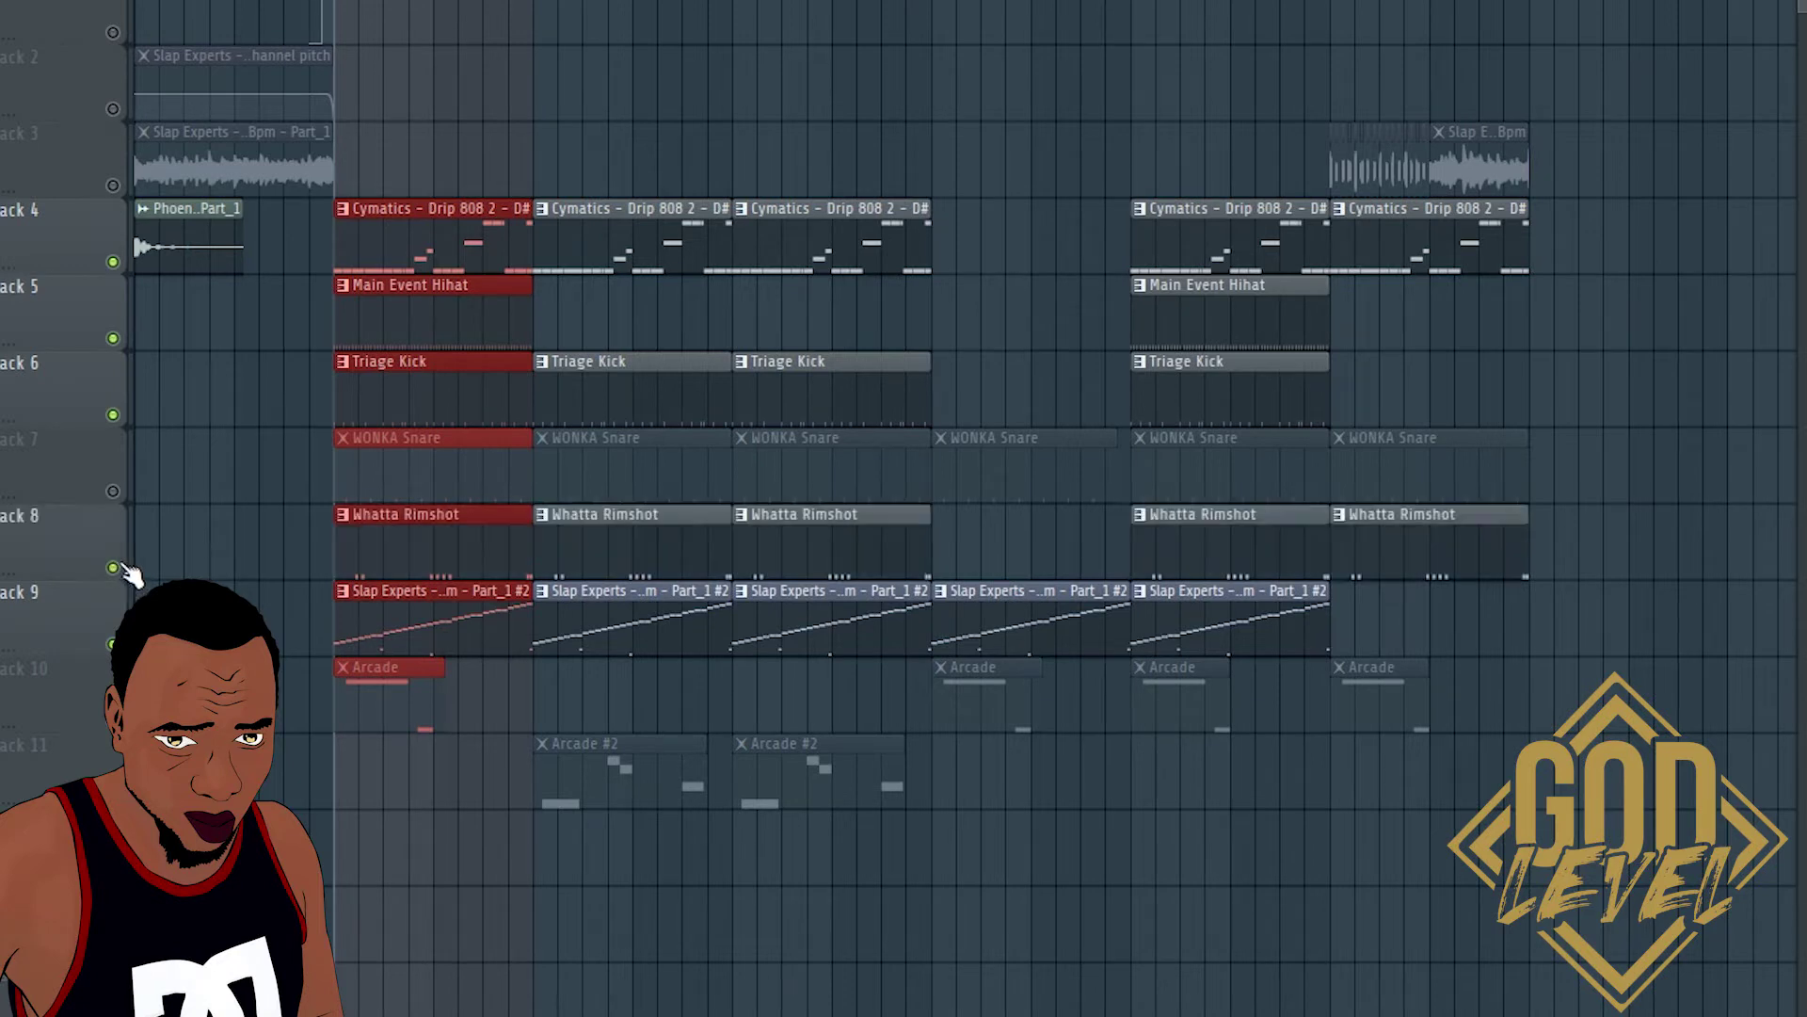
click(114, 490)
key(space)
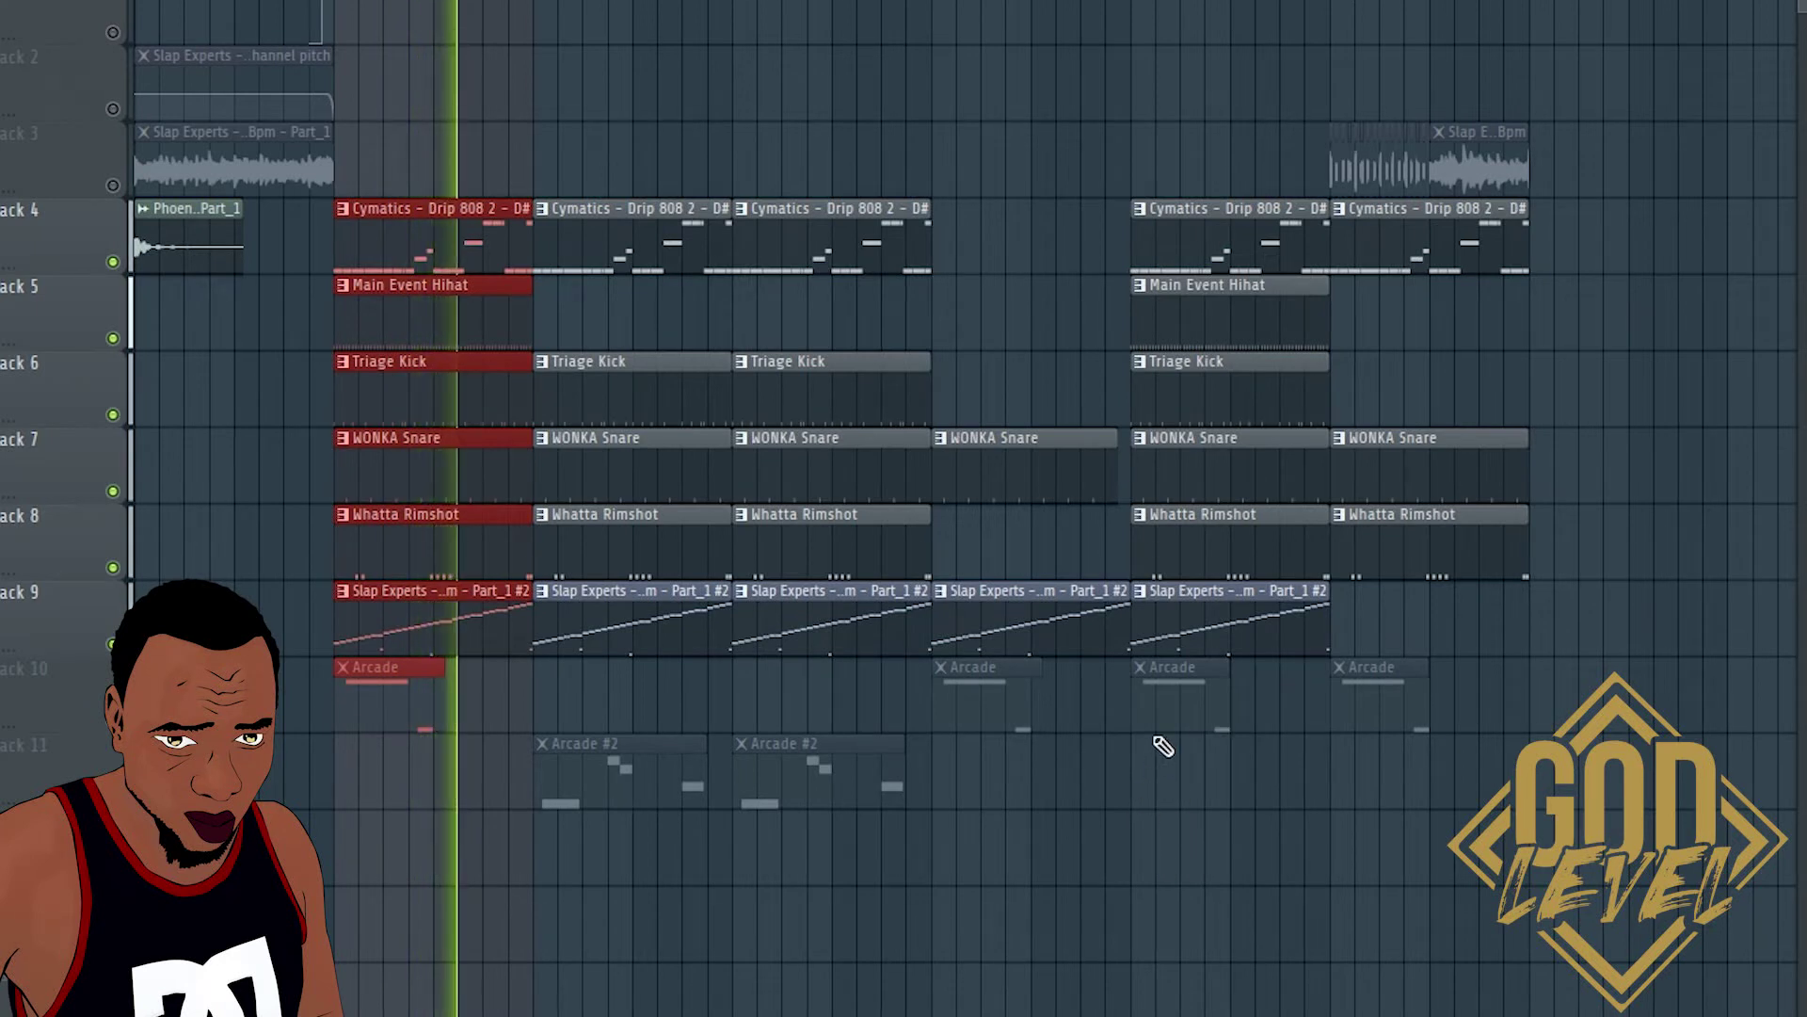
key(space)
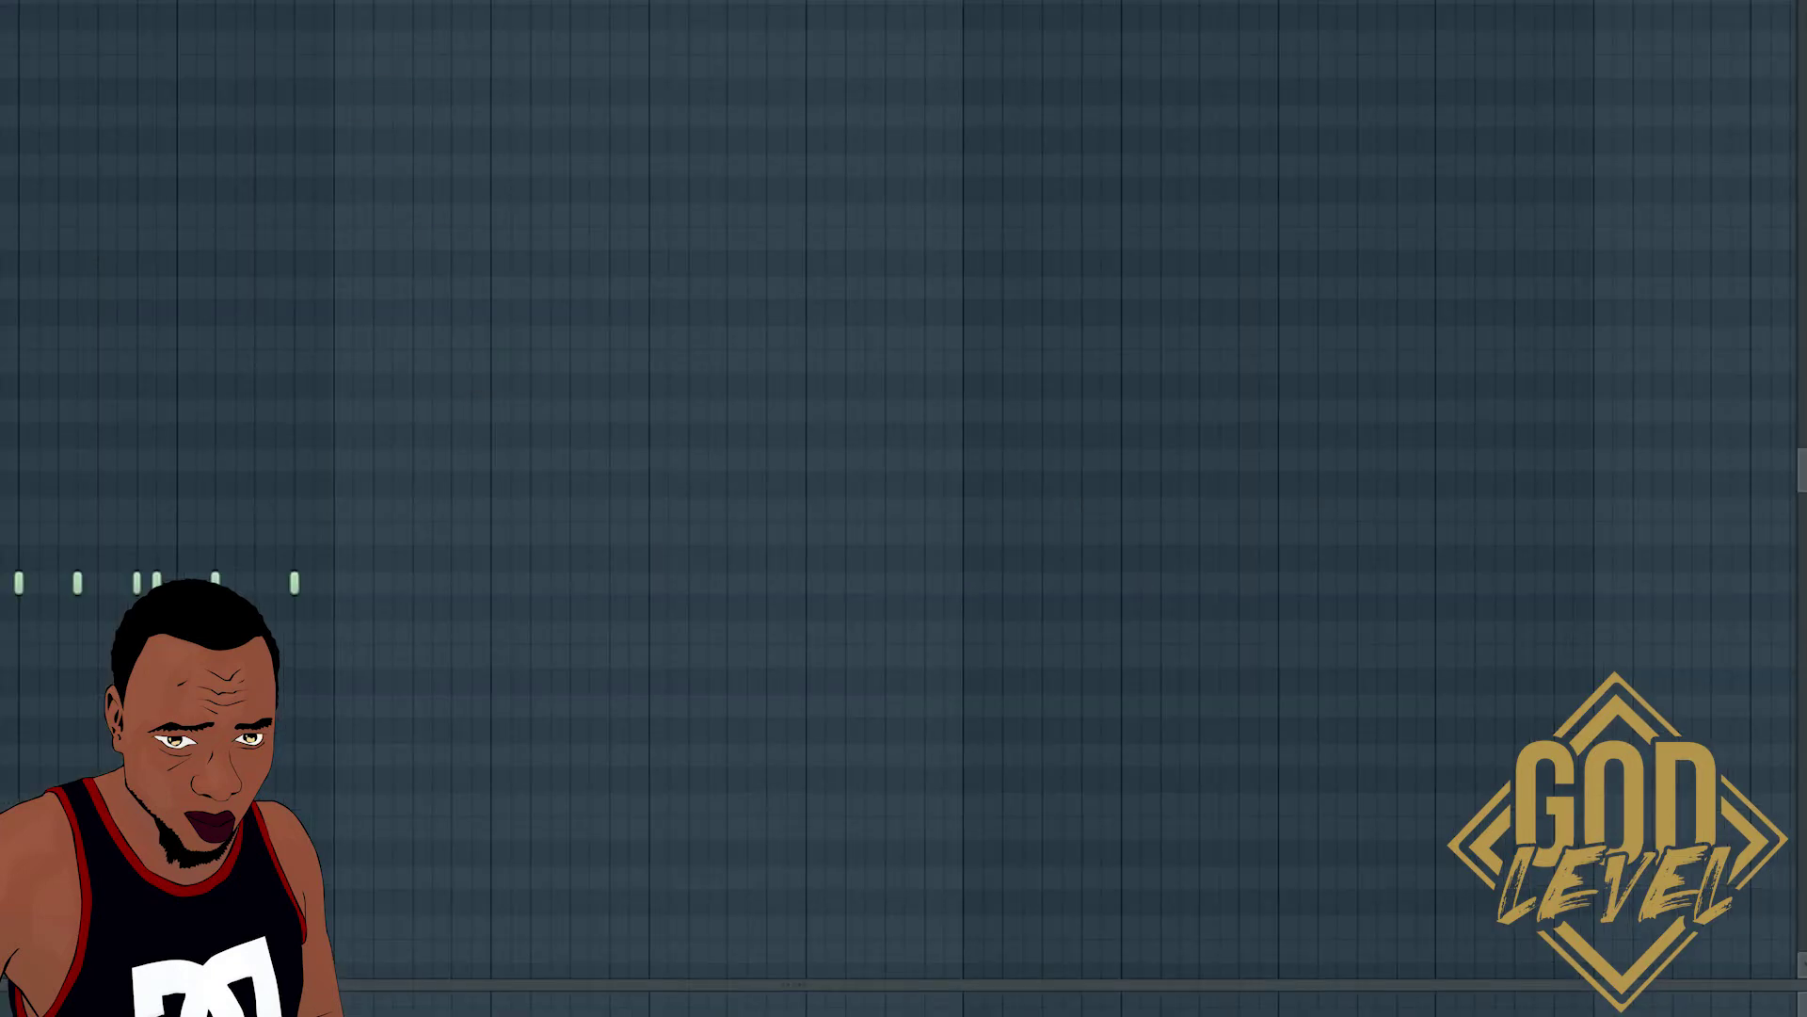
Examine the notes of the drum pattern in the piano roll while playing it, and return to the playlist
scroll(246, 584, down, 2)
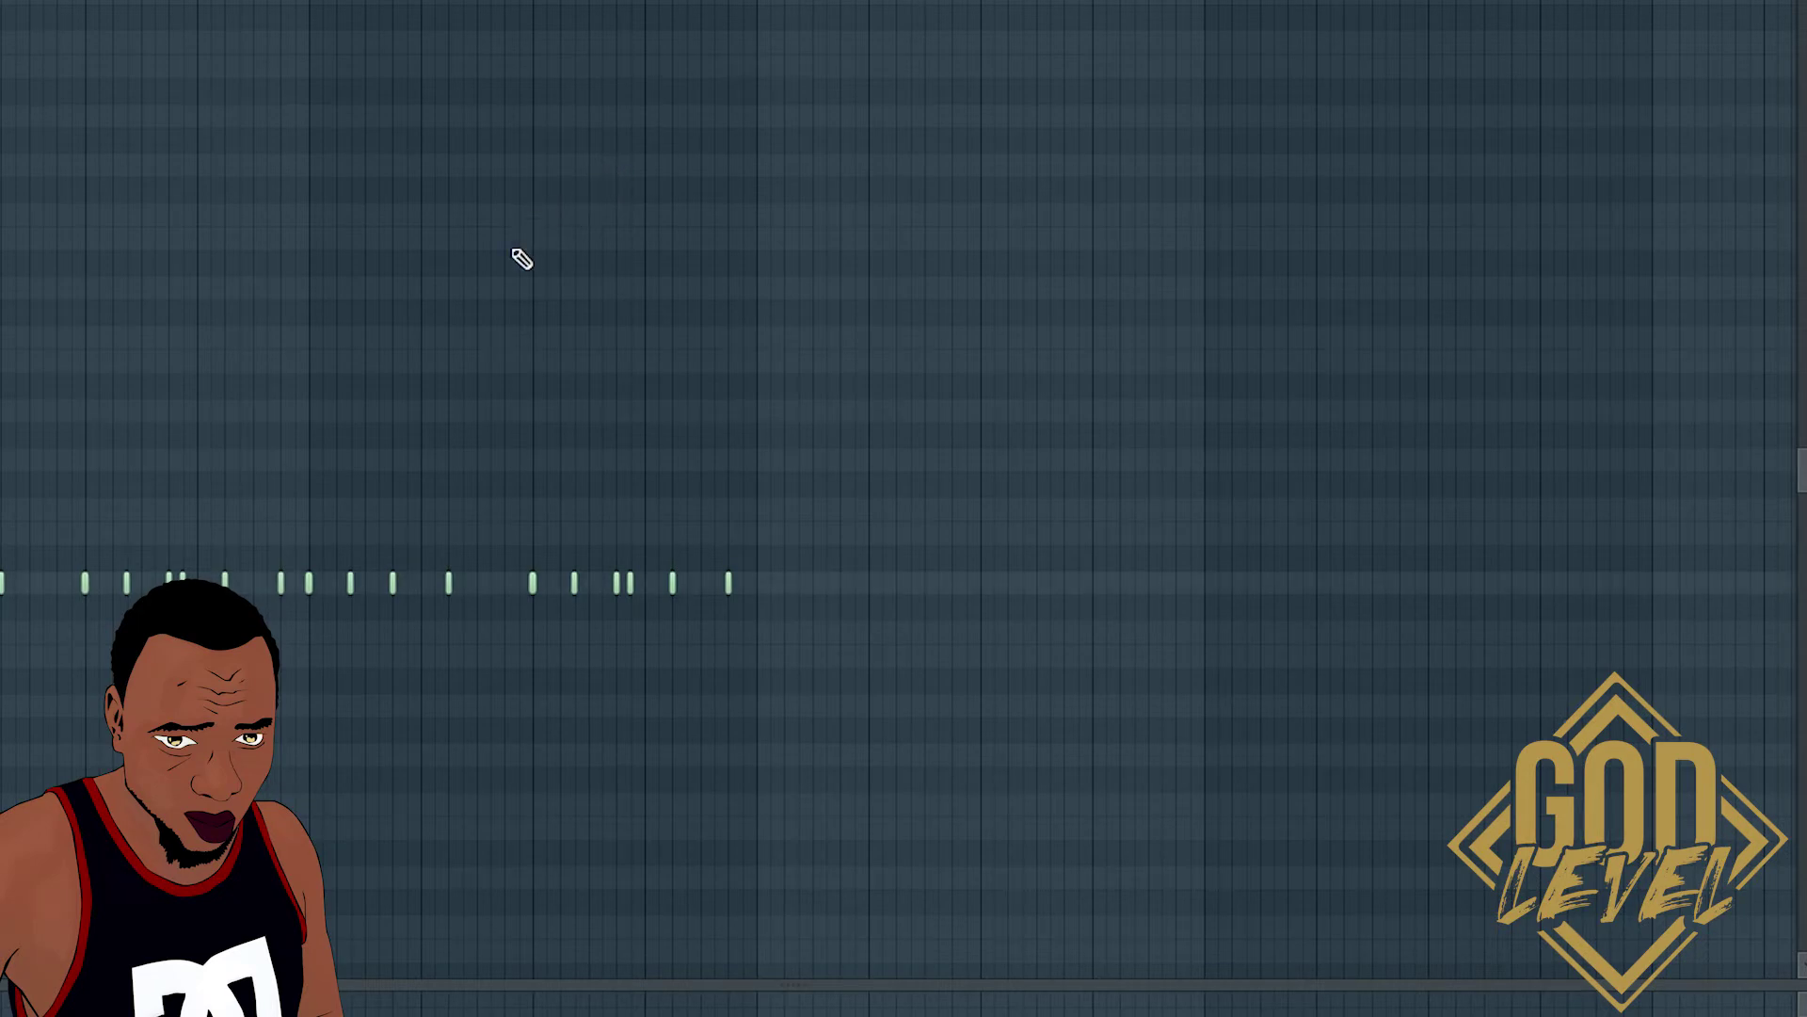
key(space)
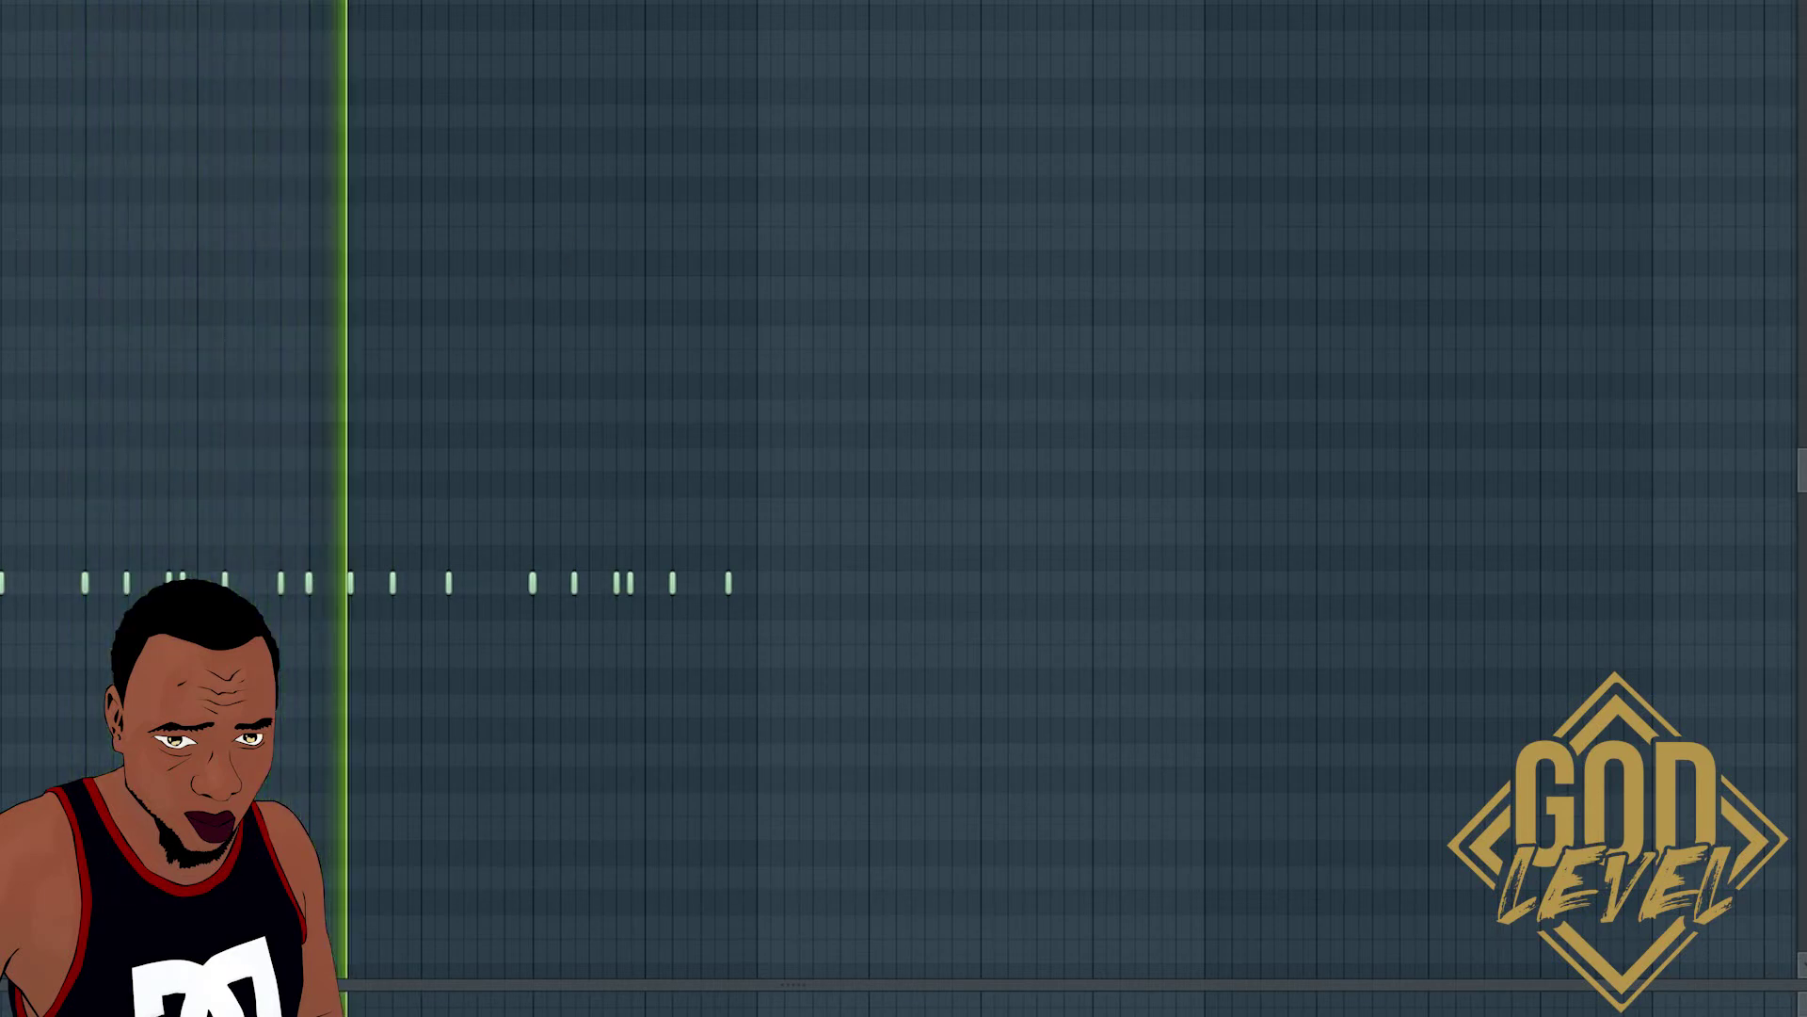
key(space)
key(F5)
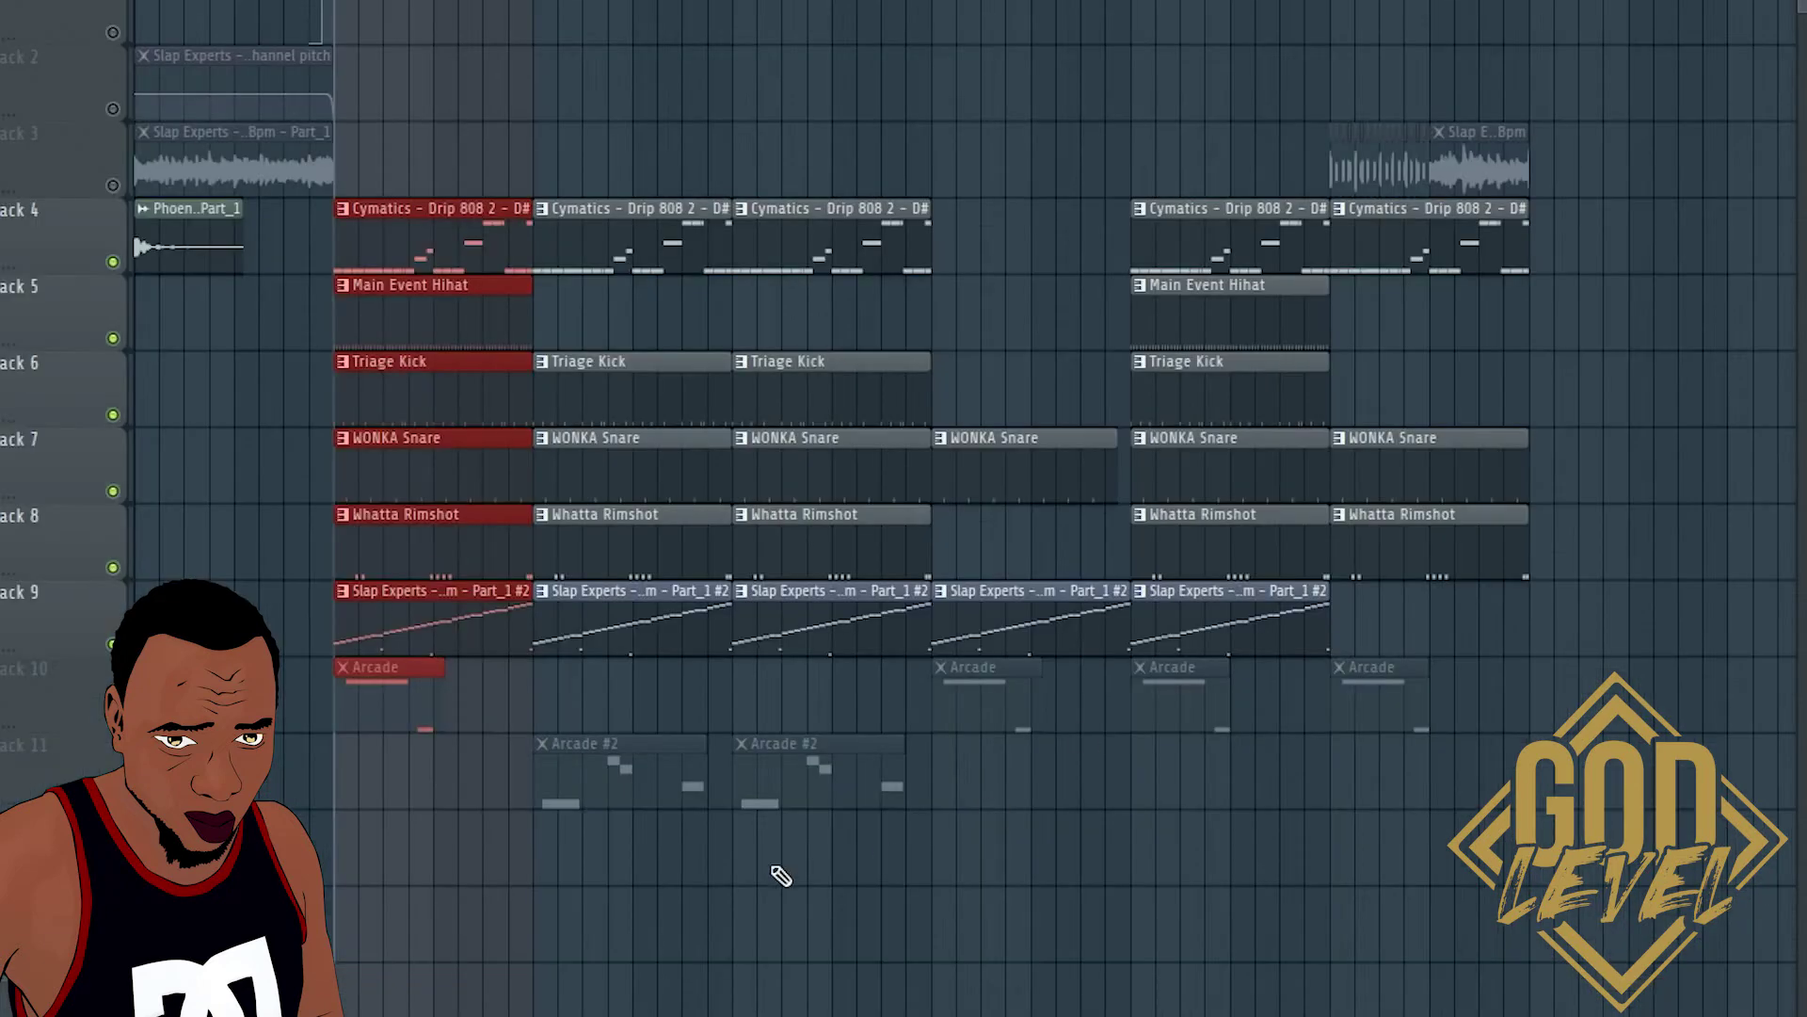
Solo the Arcade pattern on track 10 and play it in the selected section
ctrl+click(110, 721)
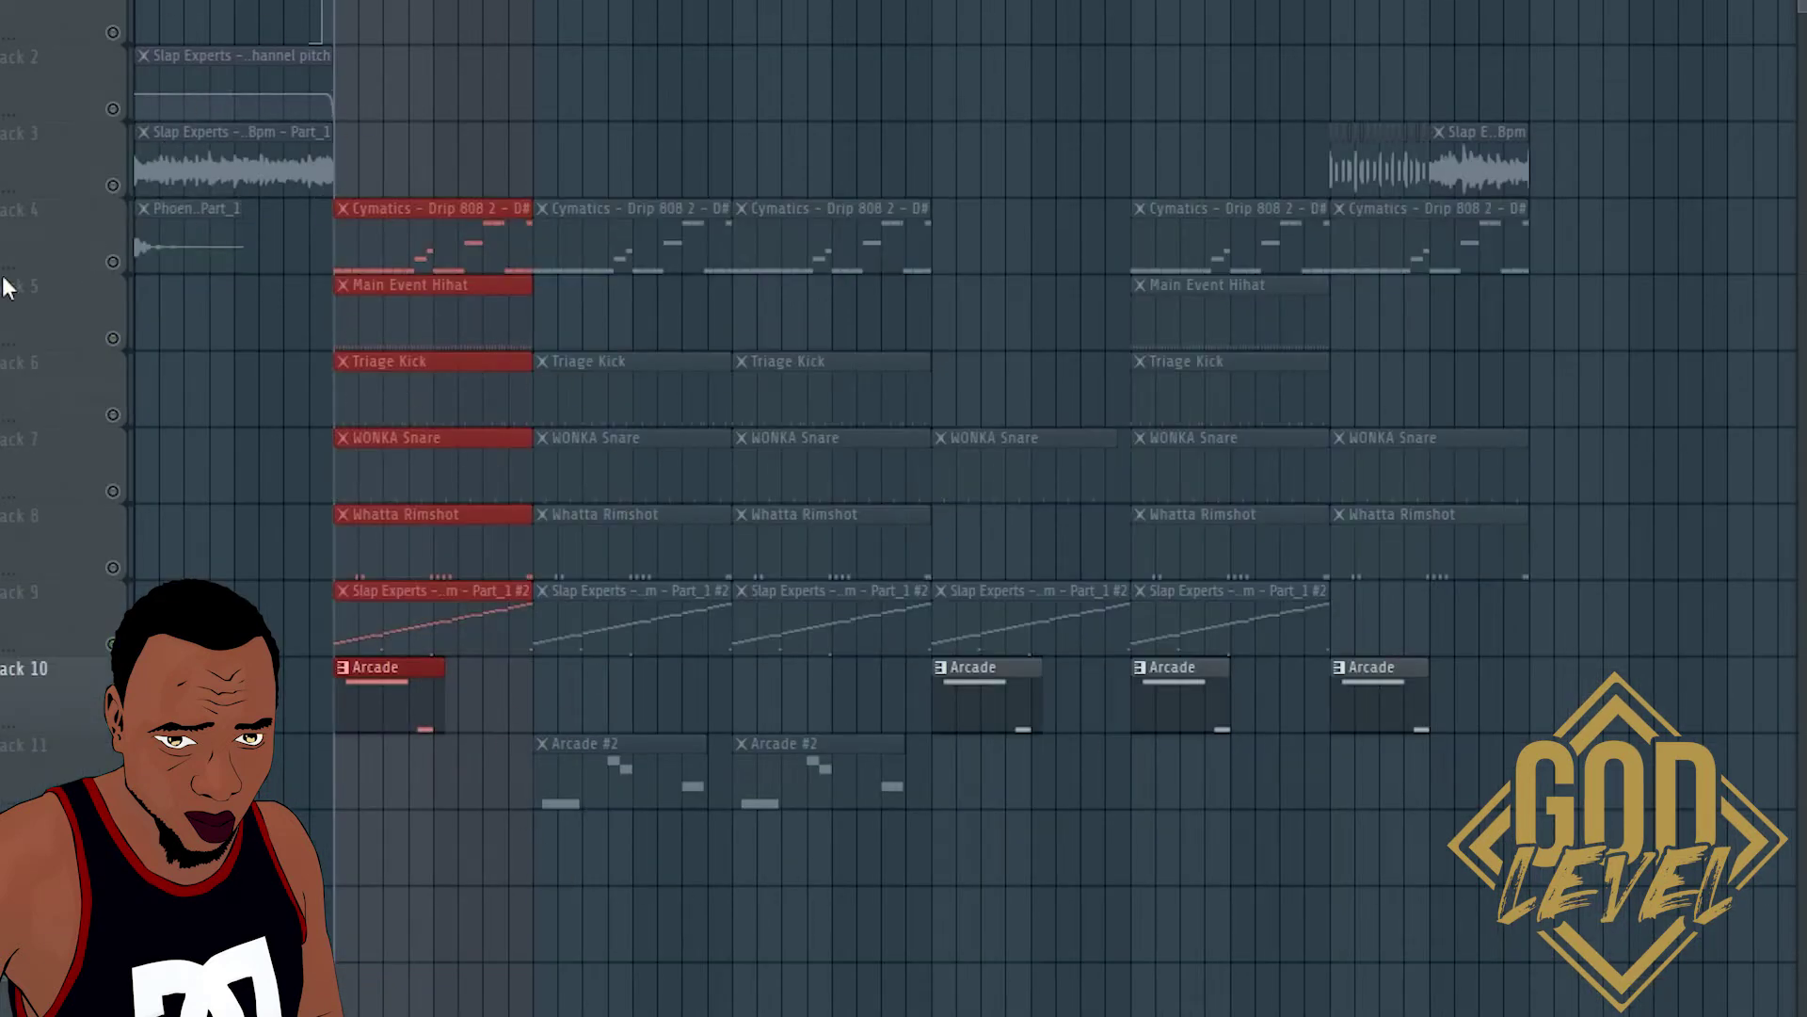
key(space)
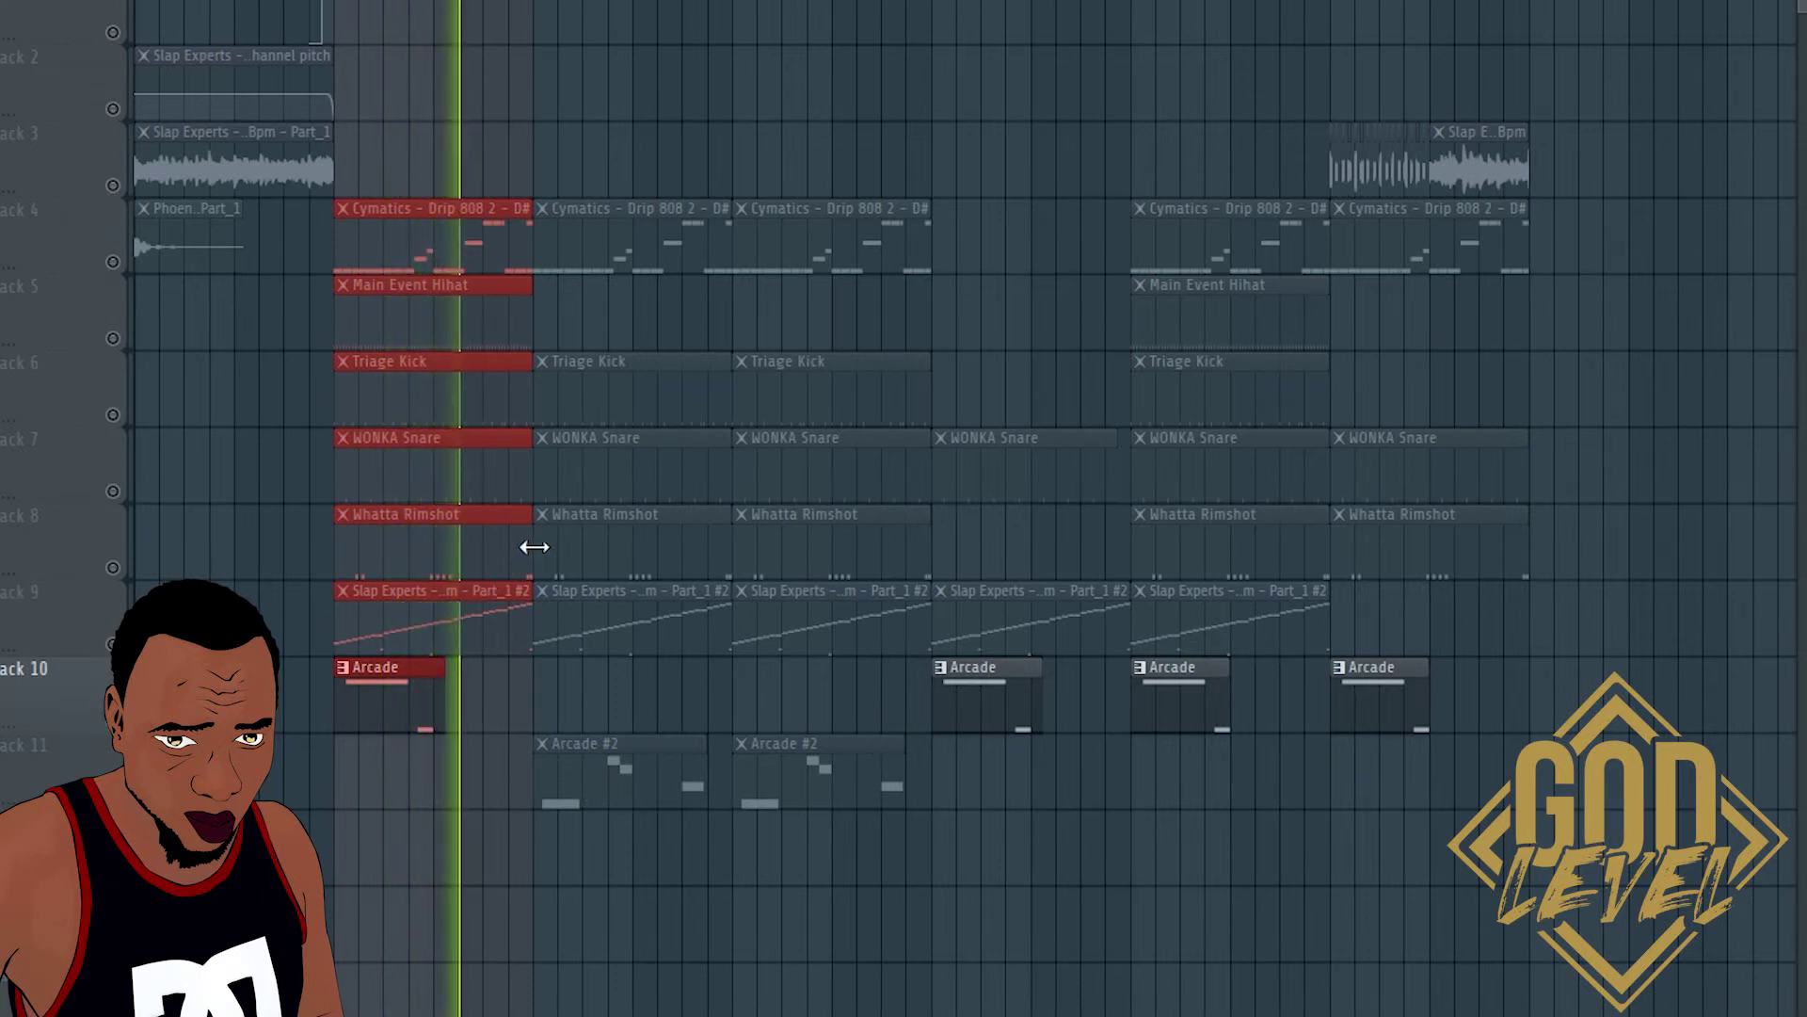
key(space)
Unmute the Arcade #2 track, clear the time selection, and play from the start of the first Arcade #2 pattern
click(113, 796)
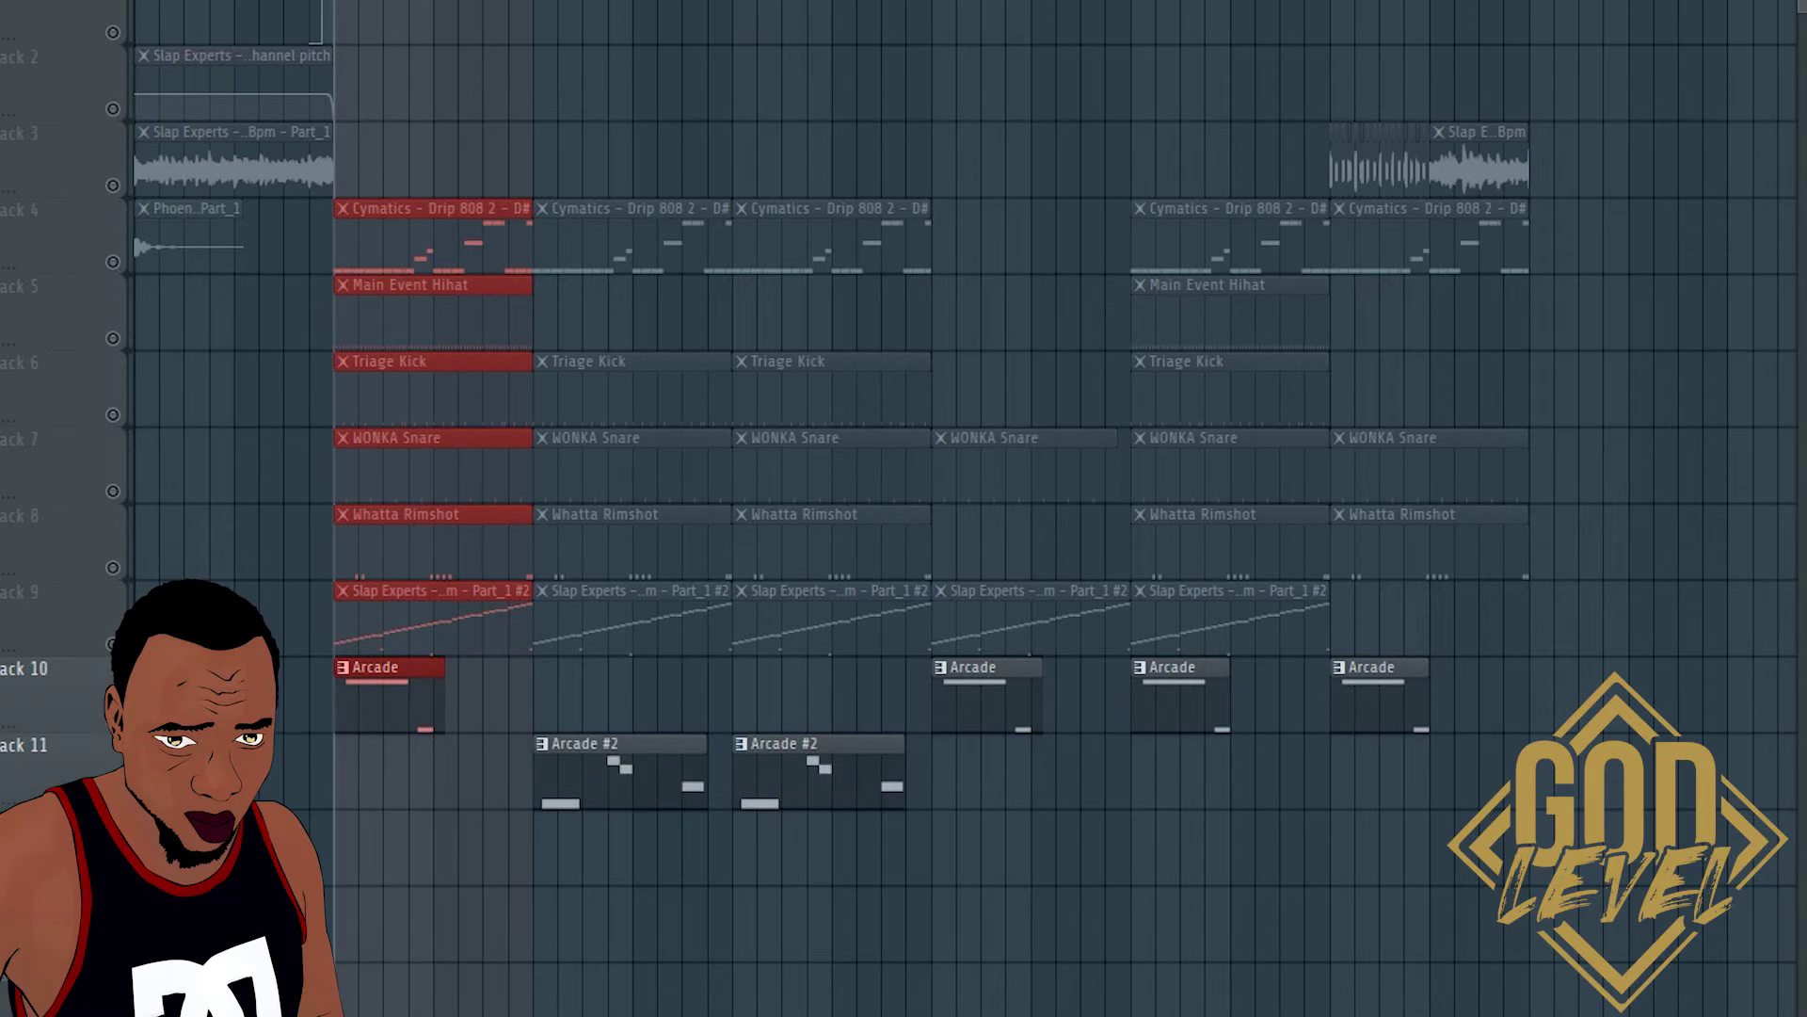
key(ctrl+d)
click(534, 3)
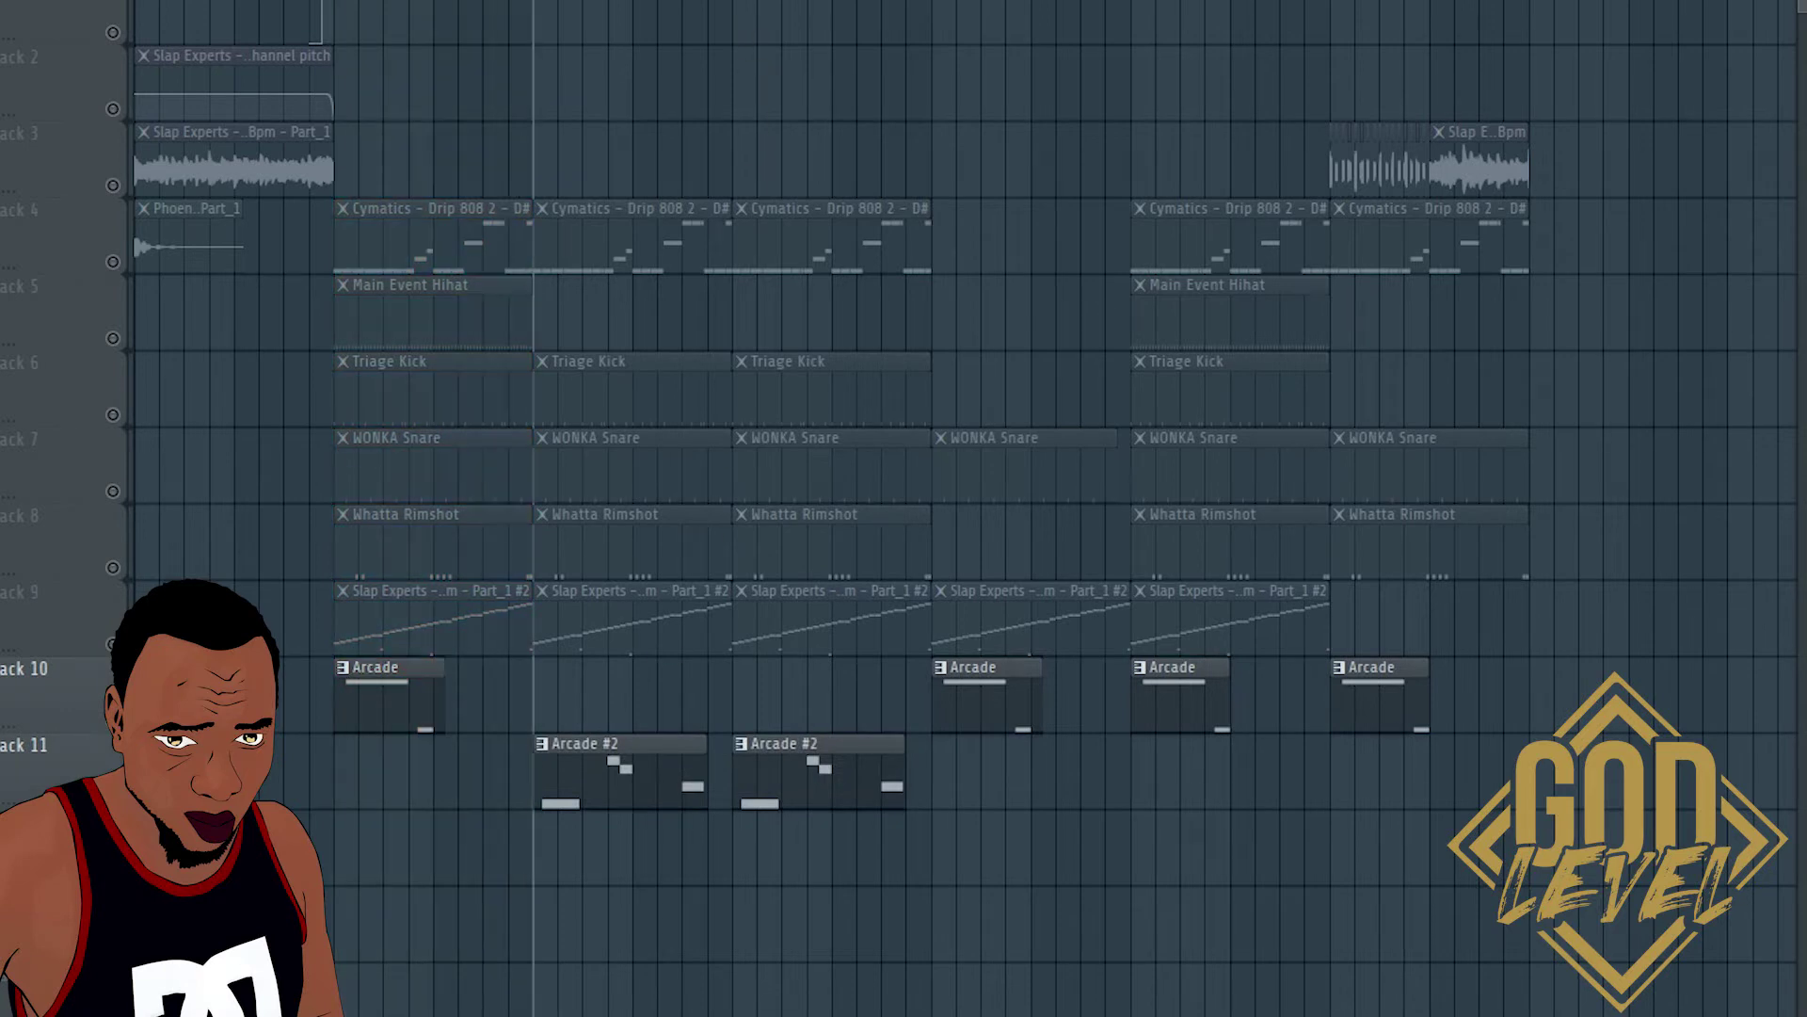
key(space)
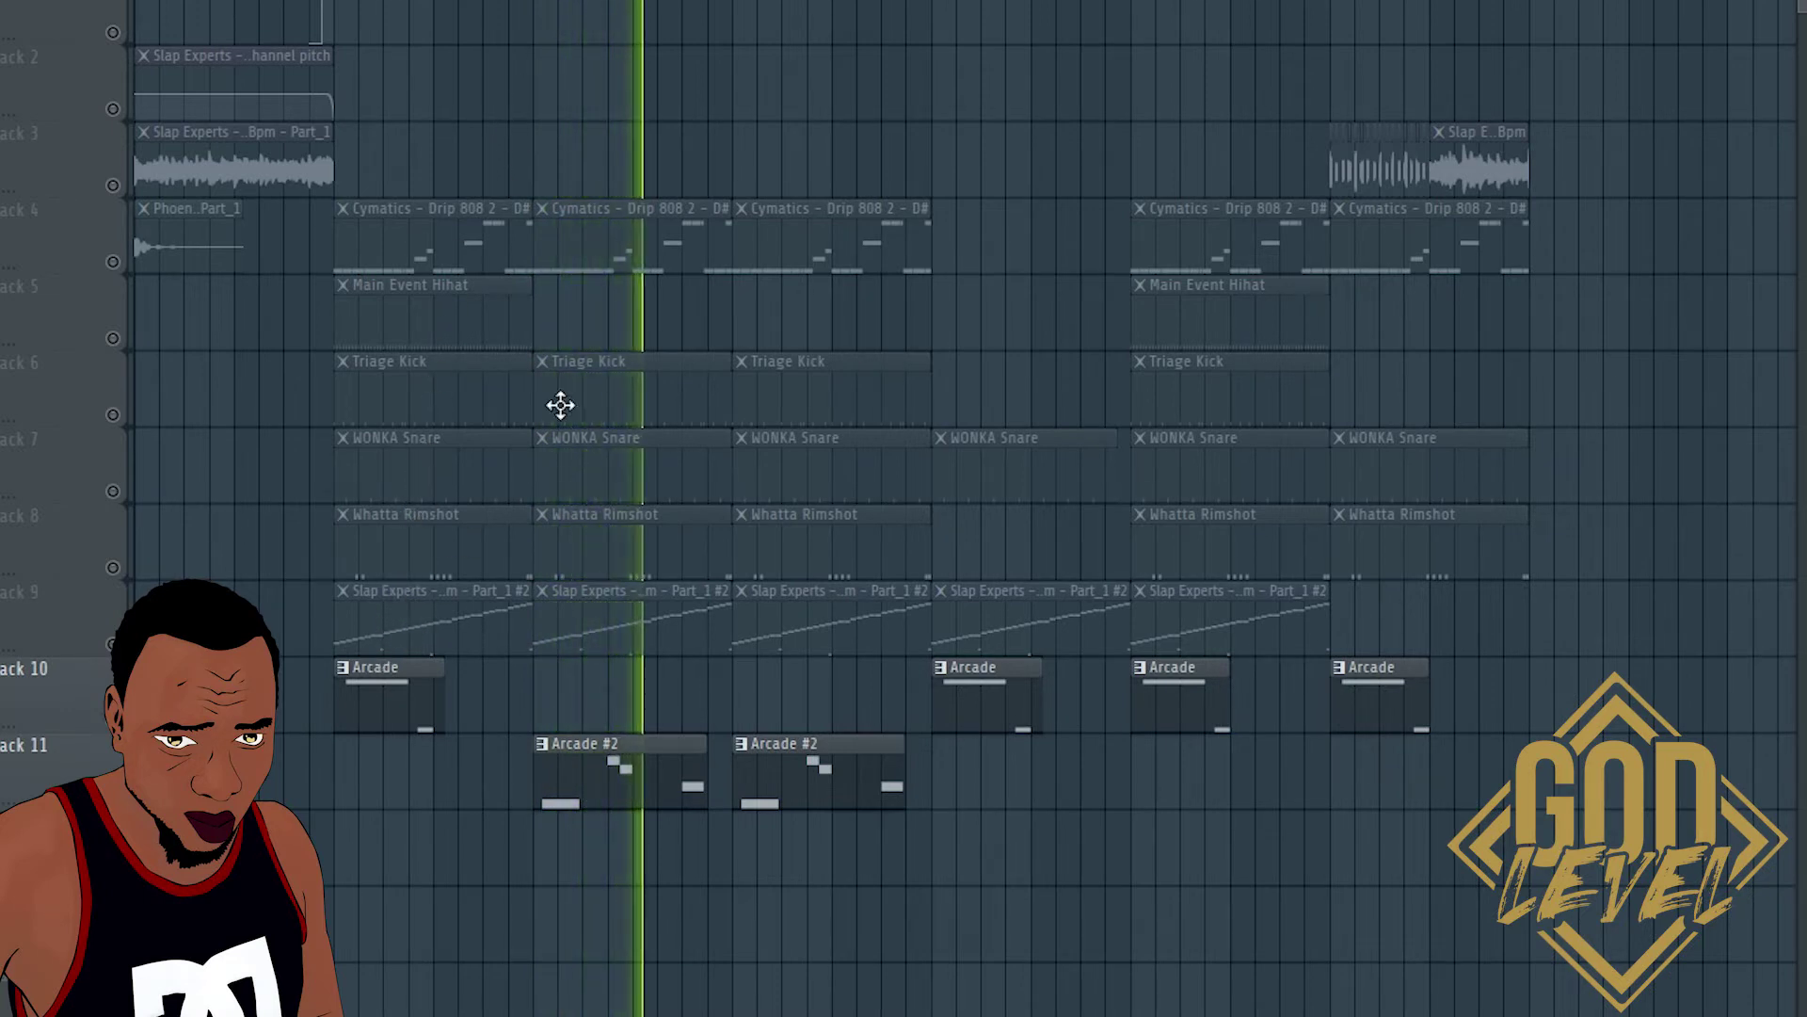
key(space)
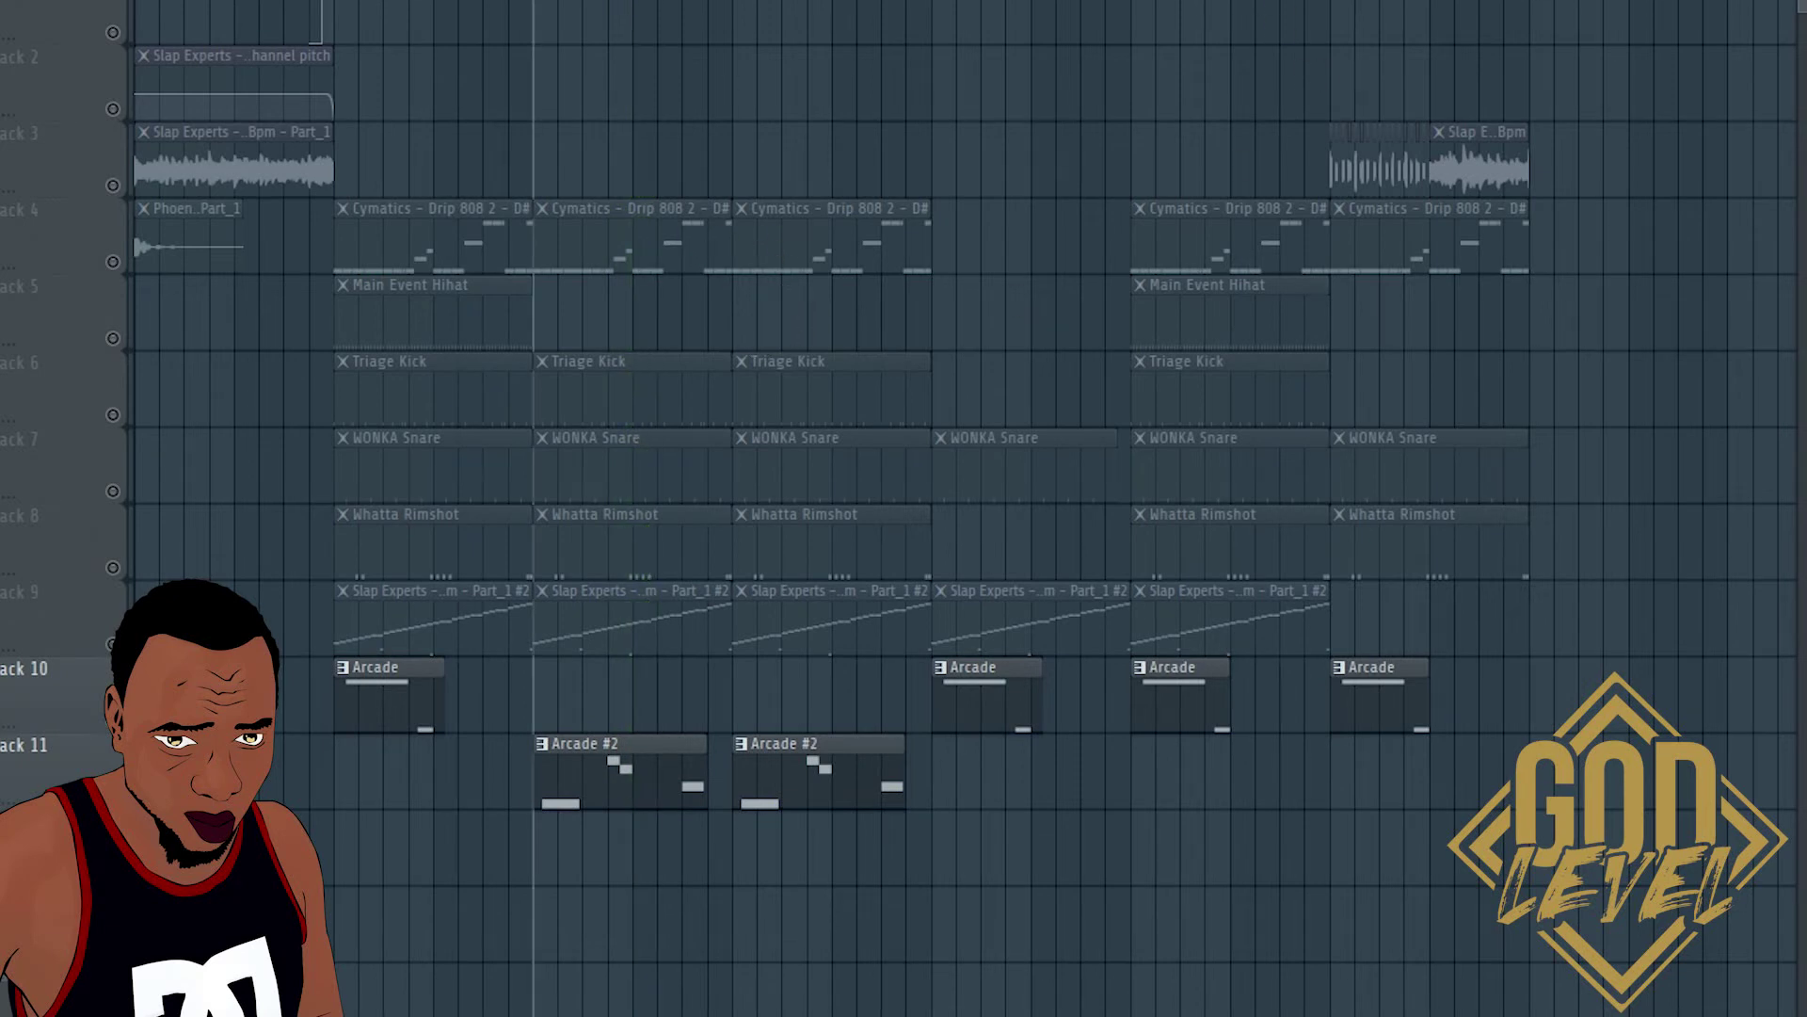
Select the final section of the arrangement and unmute the channel pitch automation and original sample tracks 2 and 3
drag(1338, 0, 1525, 0)
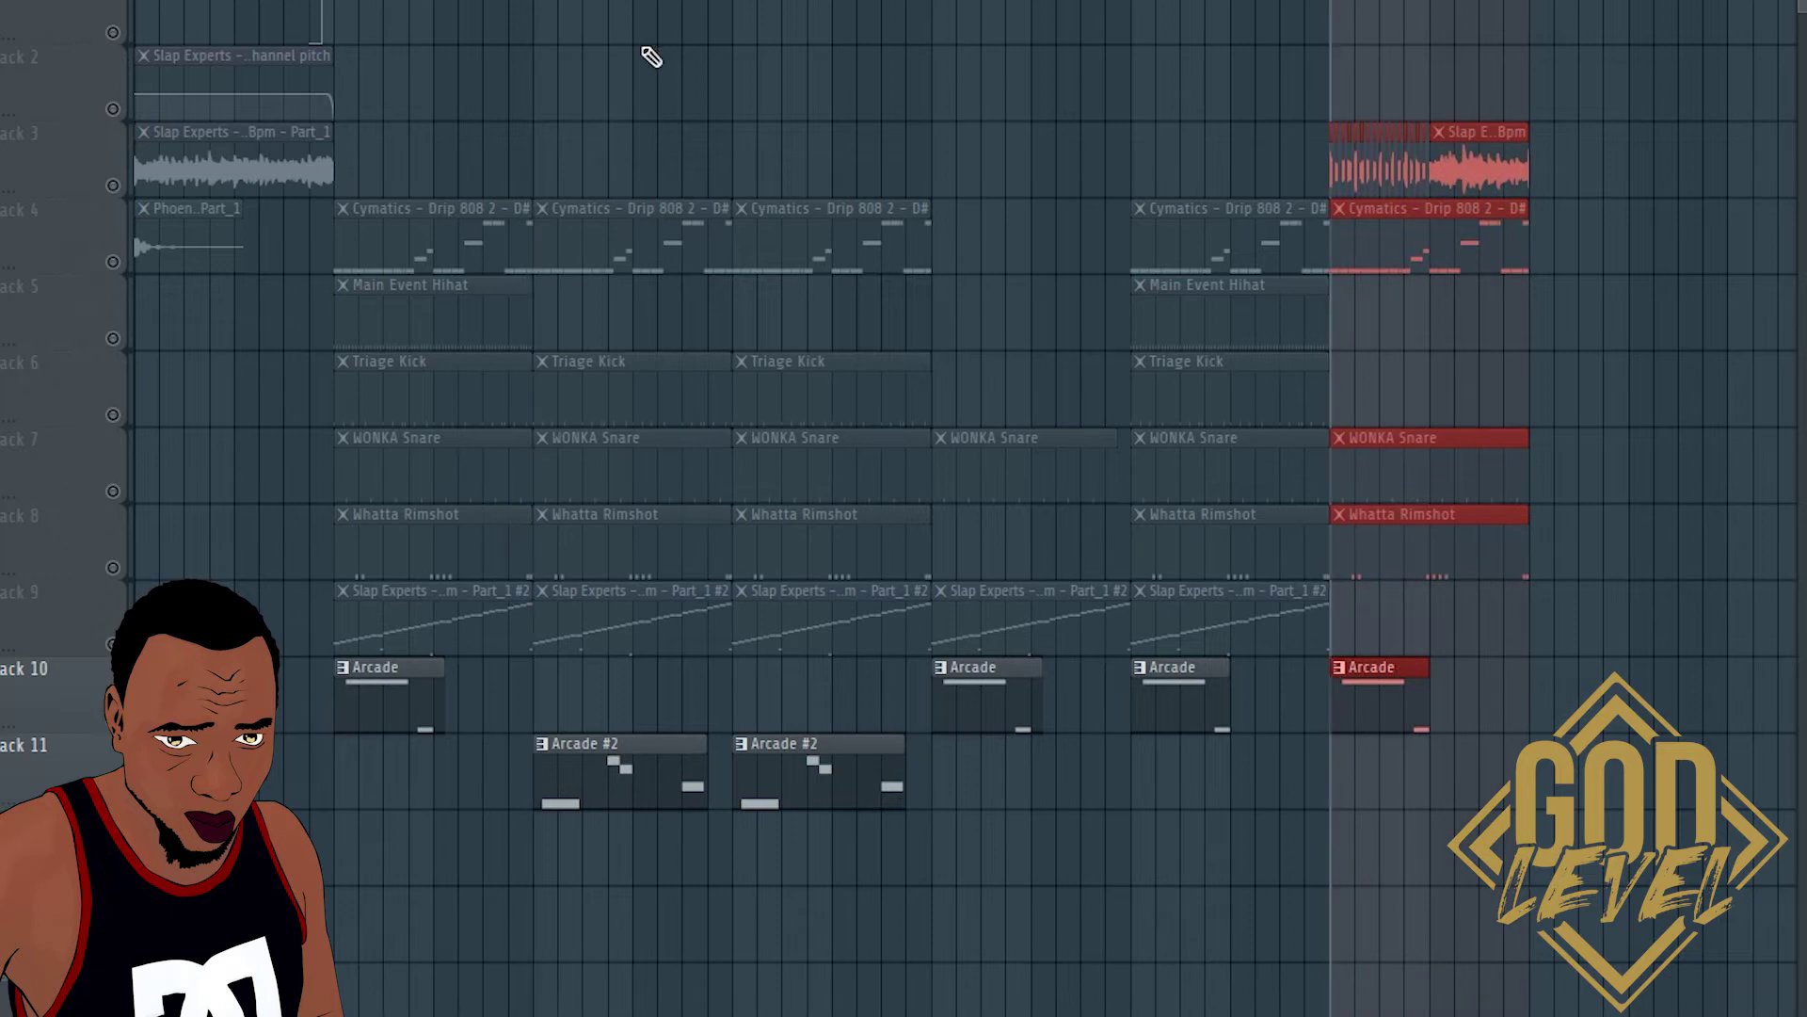
click(113, 109)
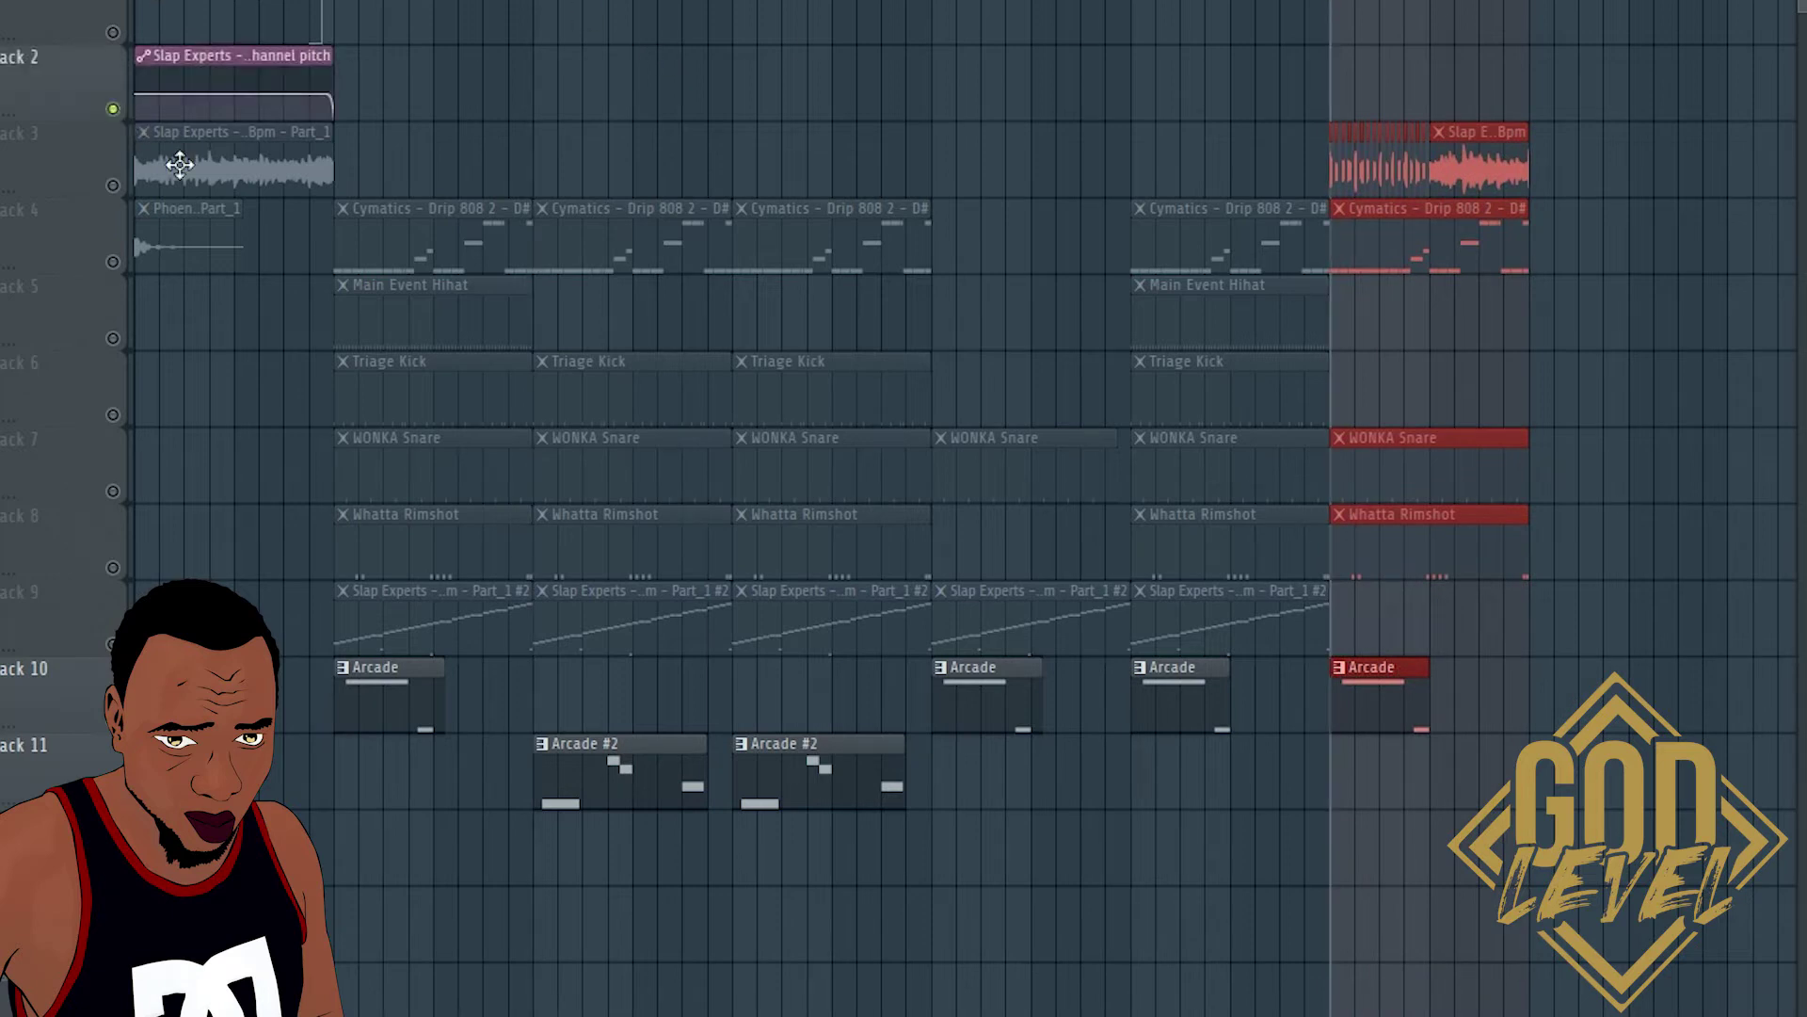
click(113, 185)
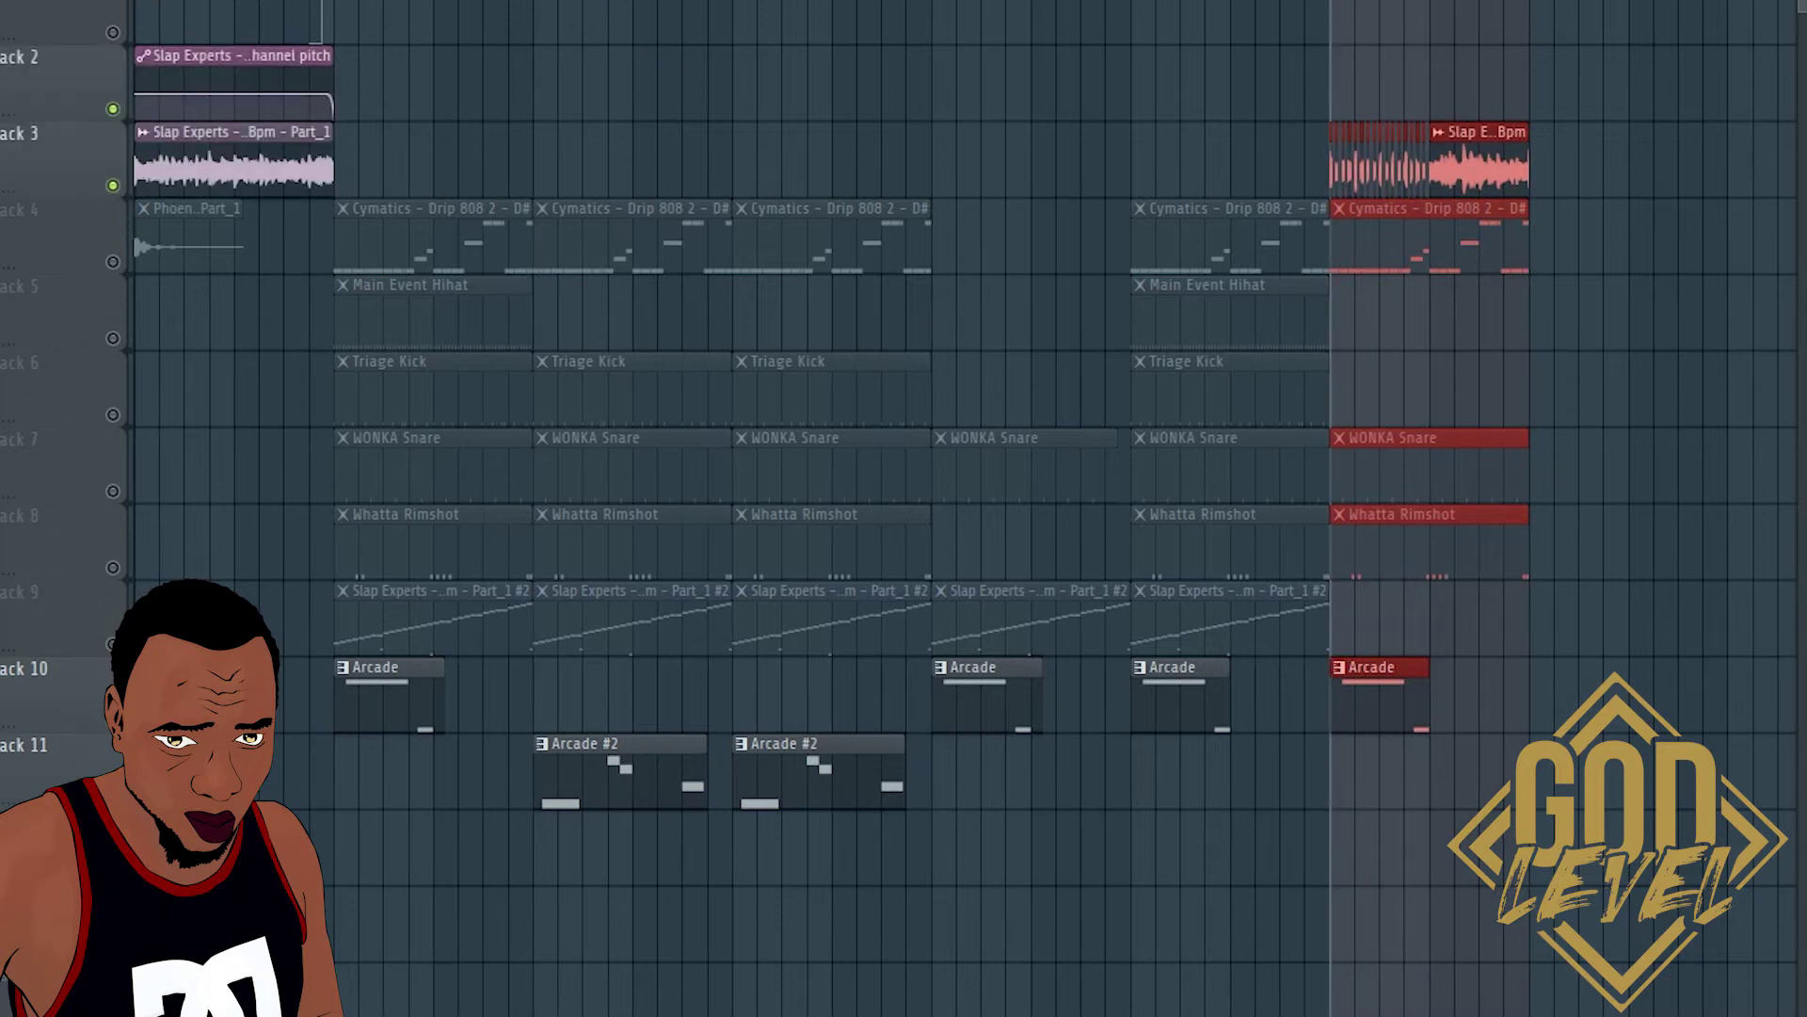
scroll(855, 11, up, 5)
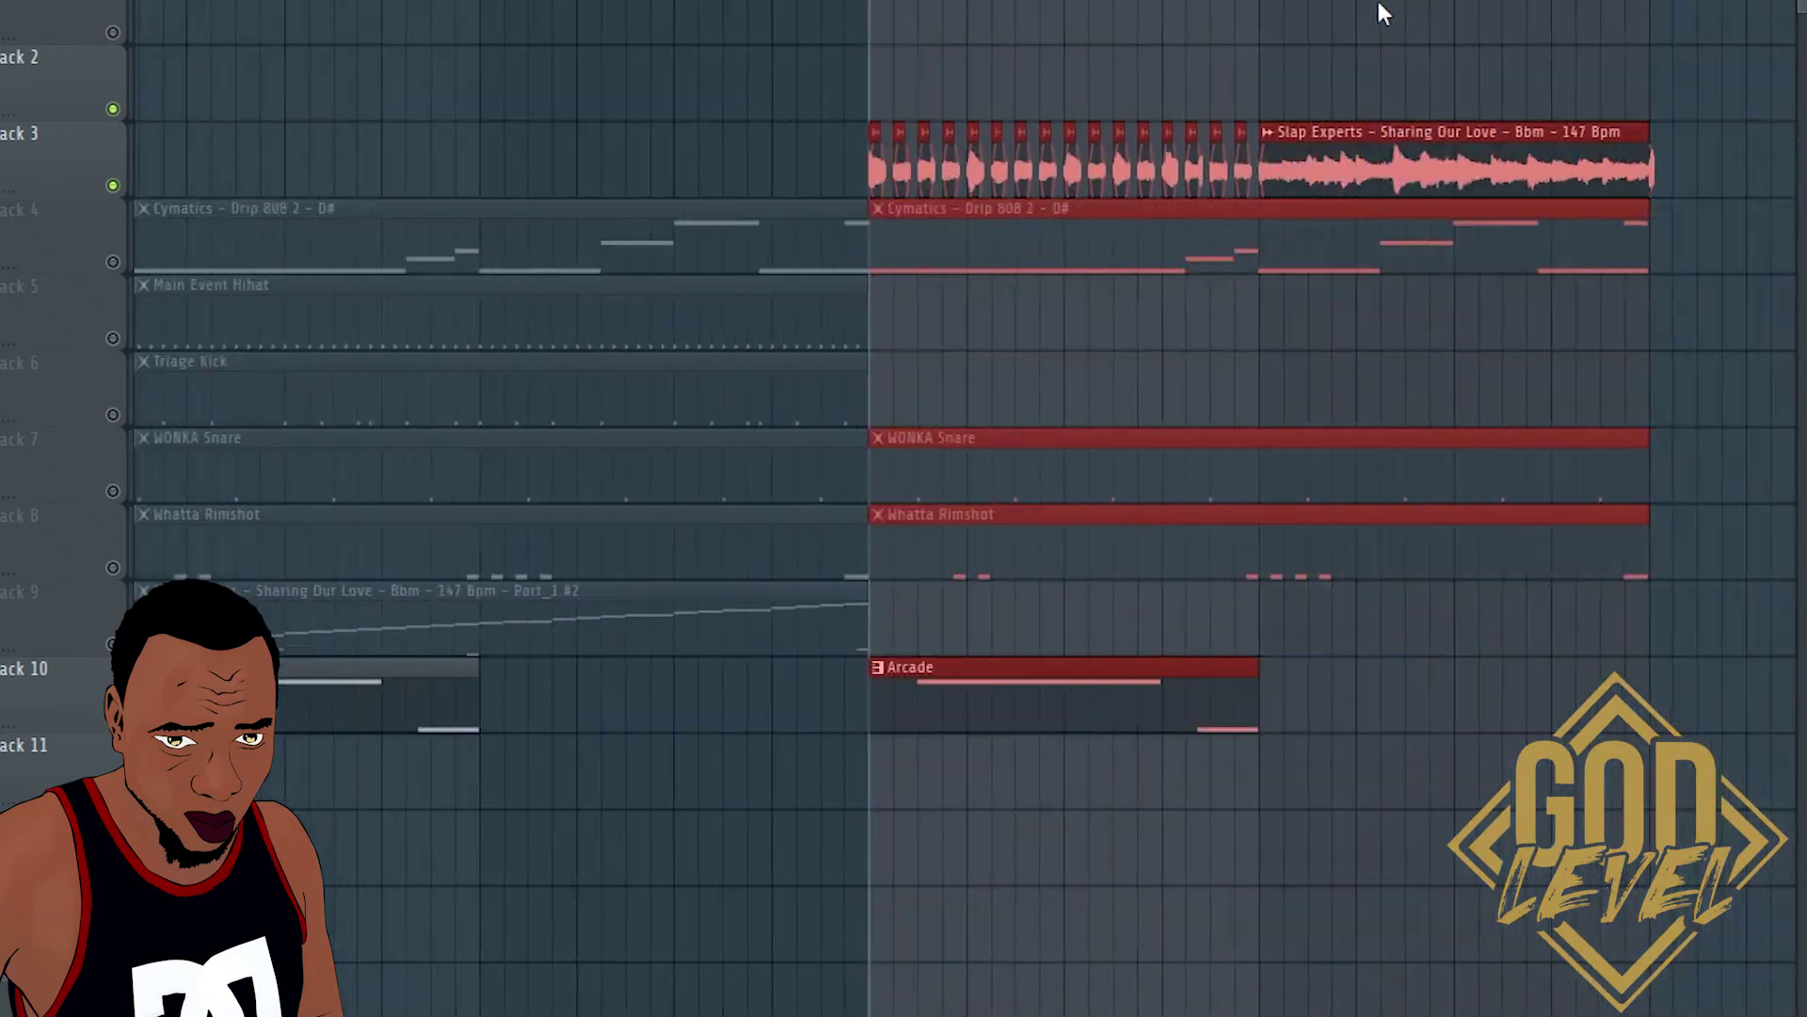
drag(1385, 12, 1325, 9)
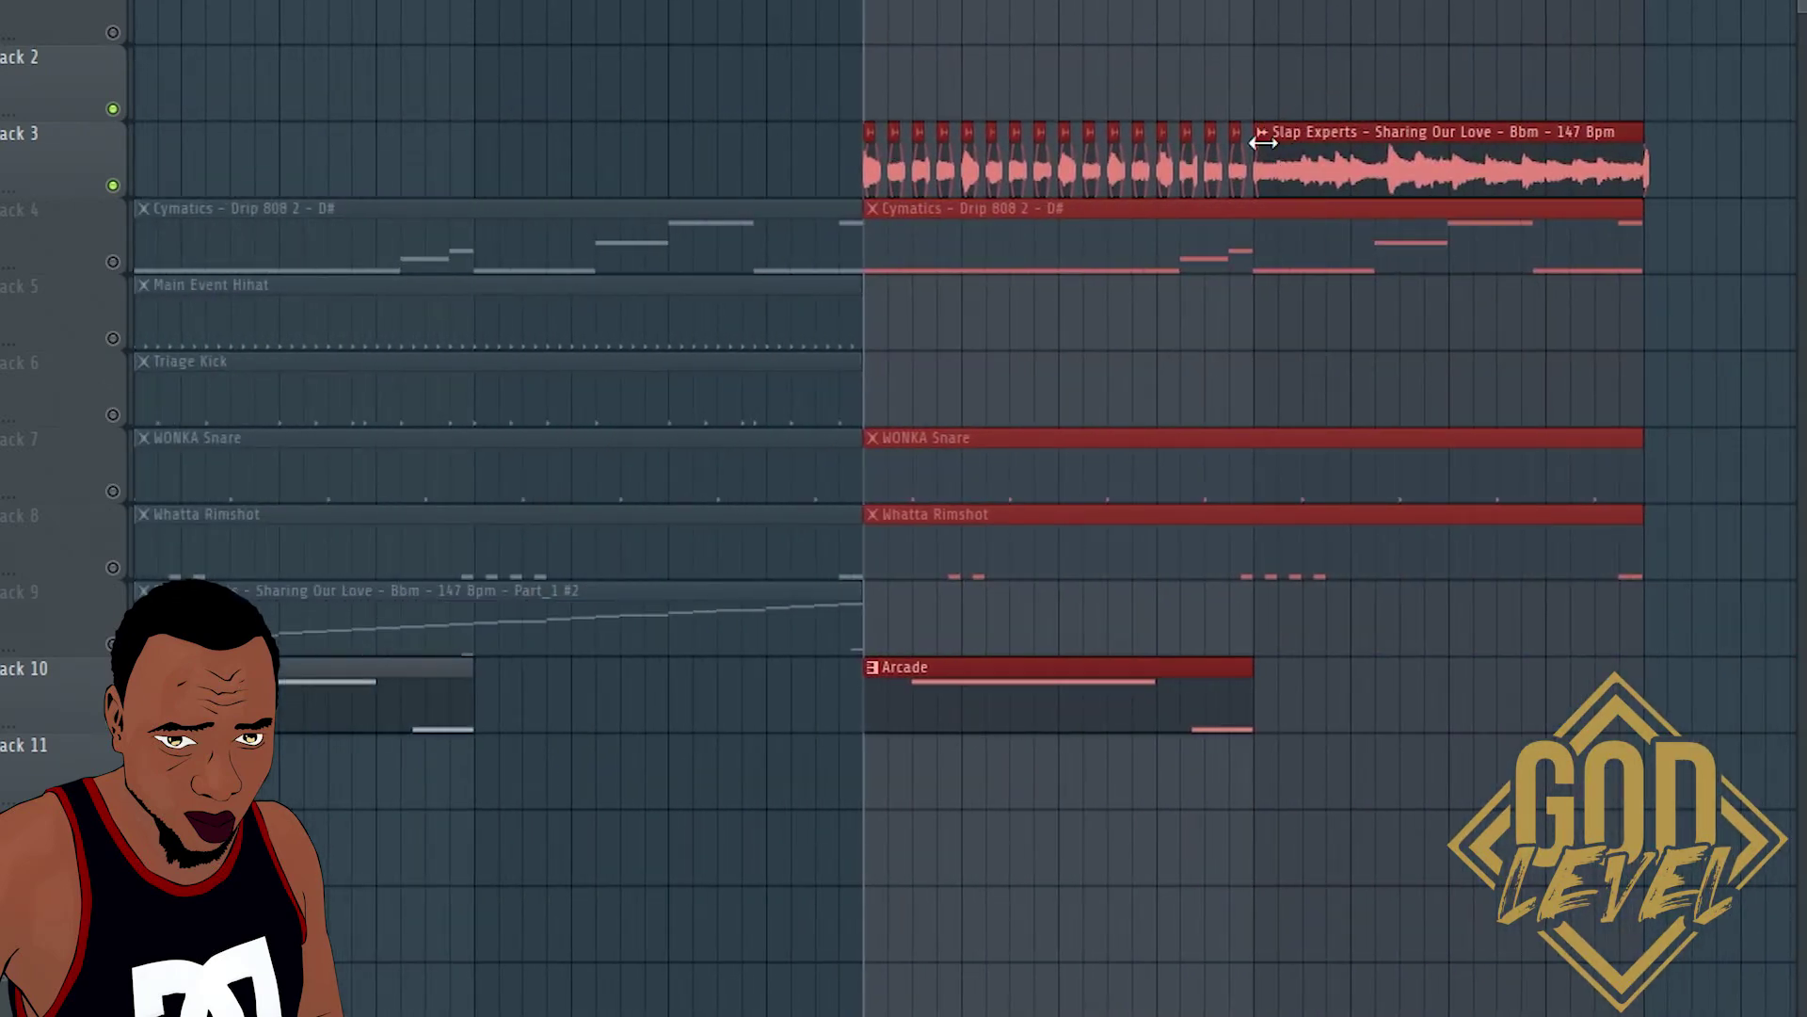
Try chopping the long Slap Experts clip at the end of track 3 in beats, and undo the chop
click(1262, 133)
mouse_move(1430, 466)
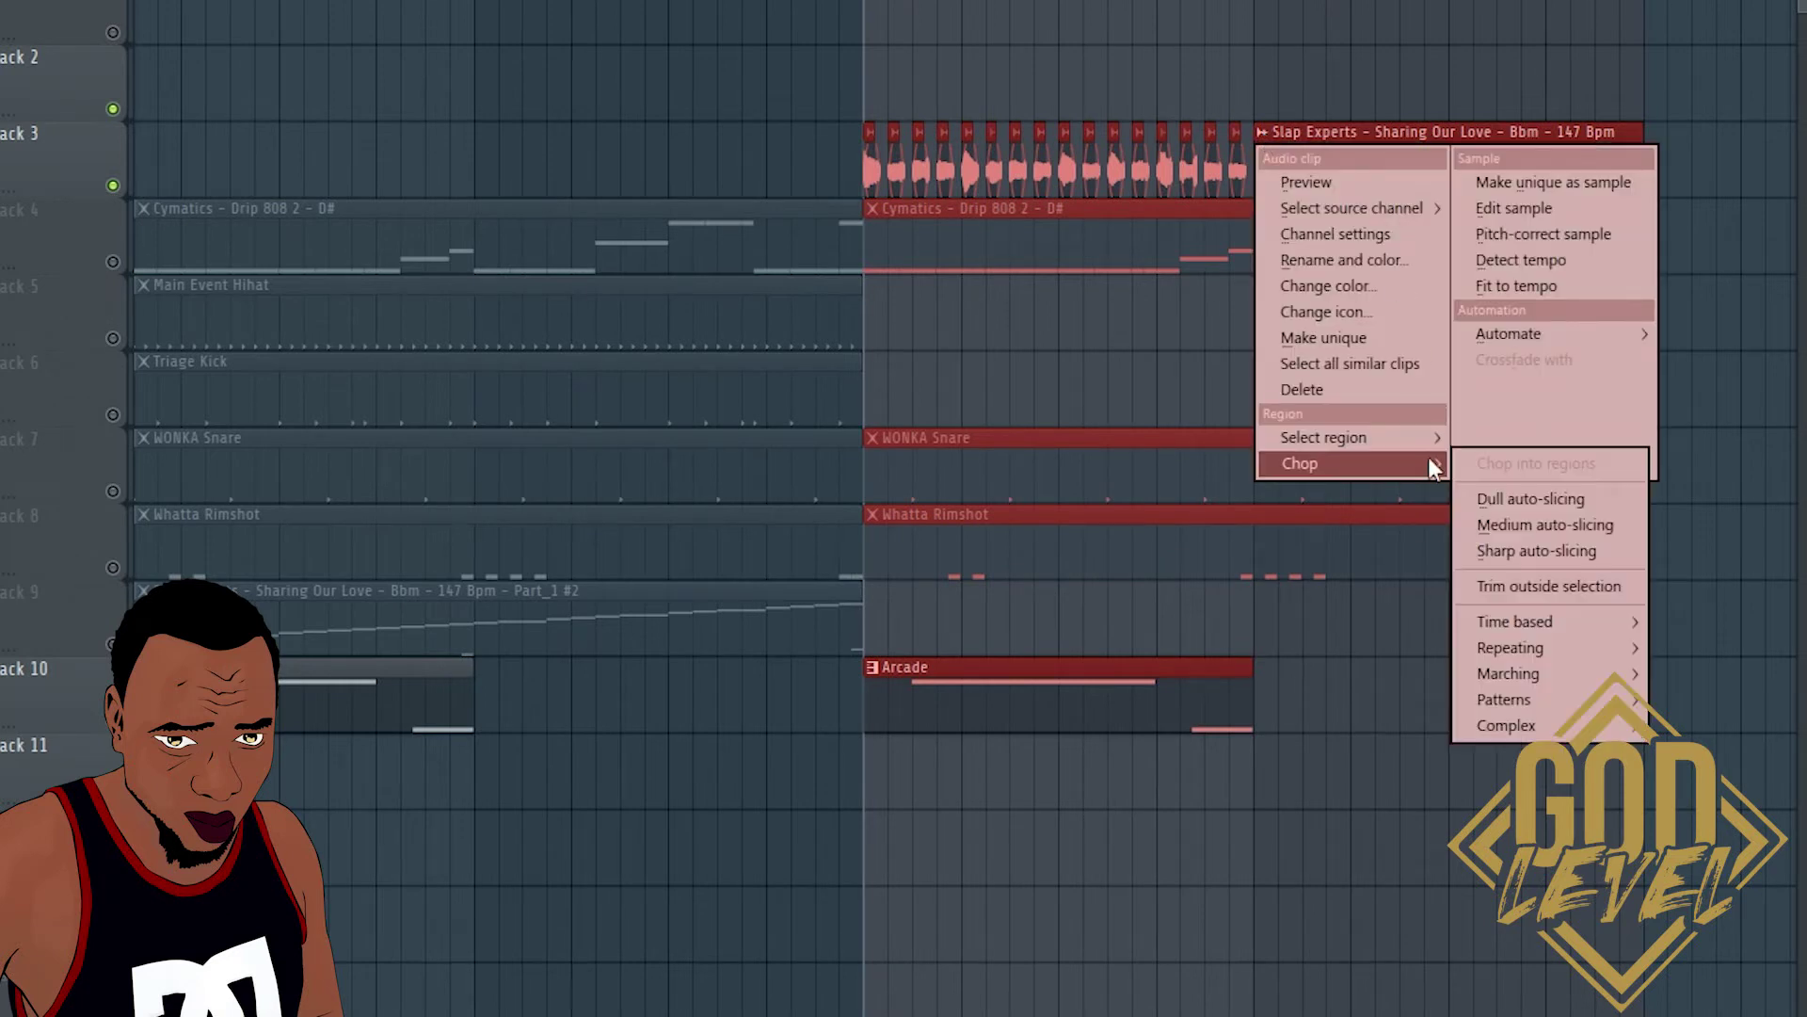
mouse_move(1567, 631)
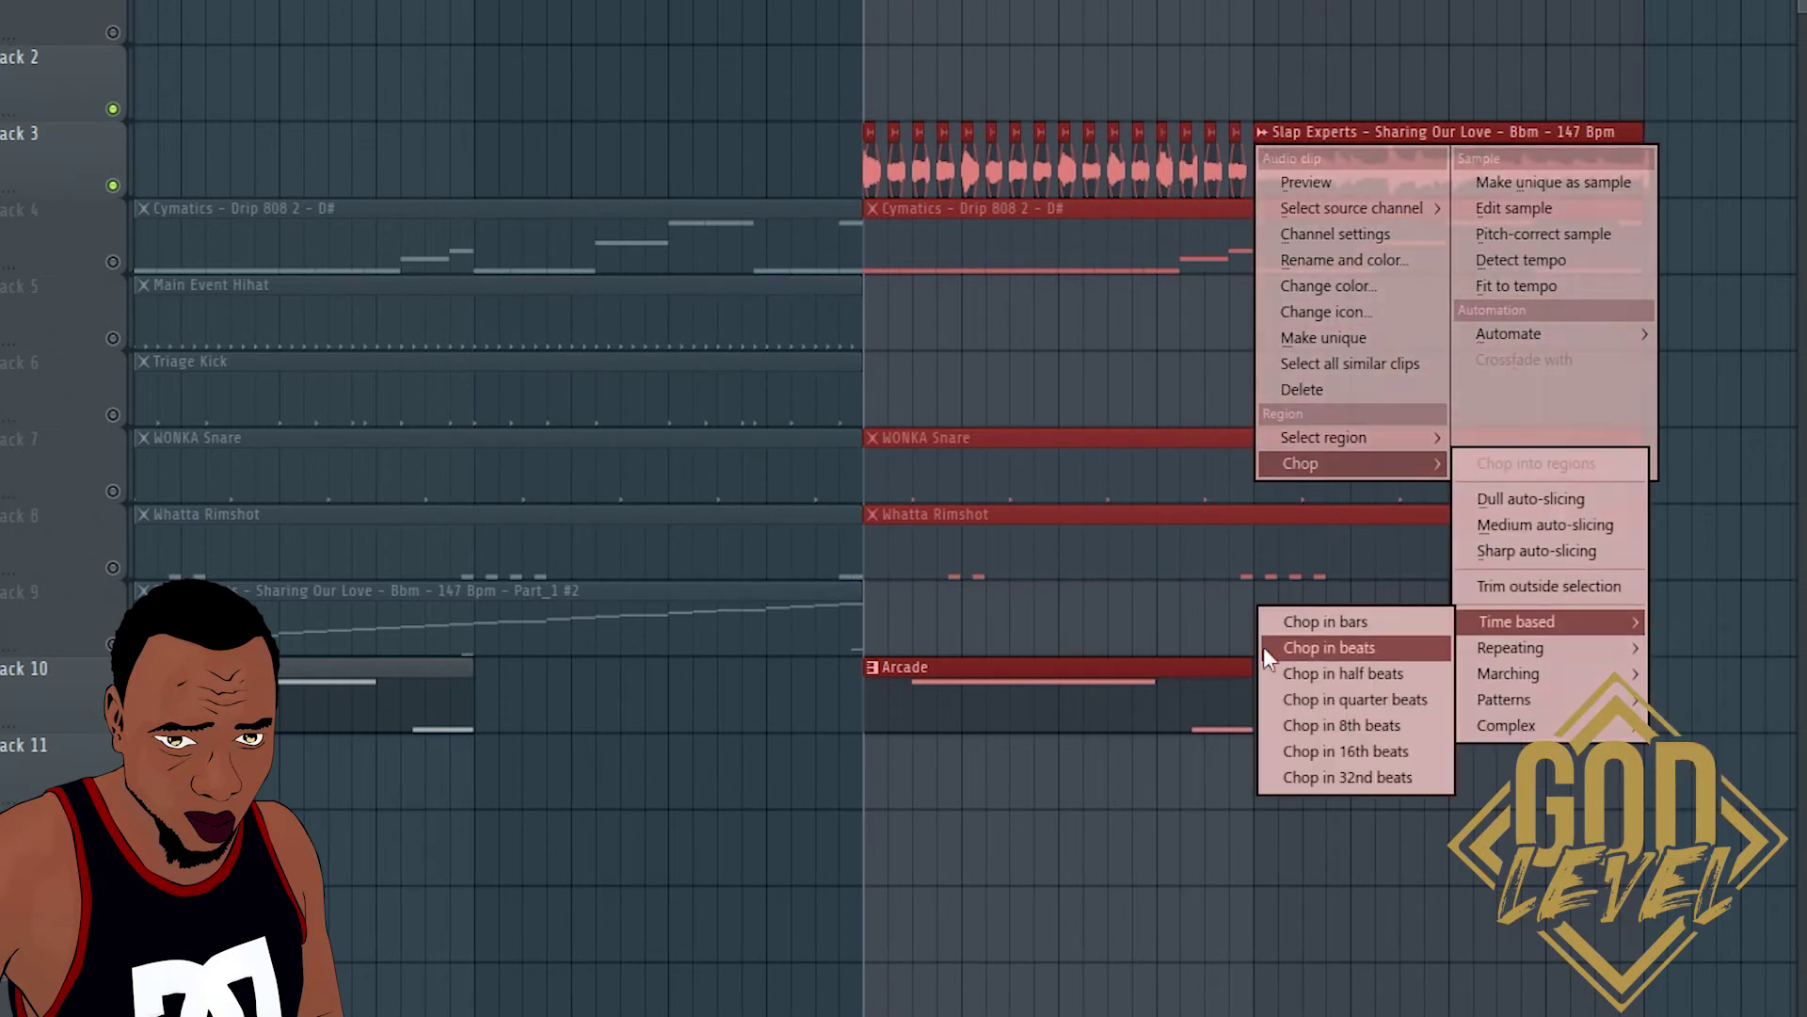
click(1318, 647)
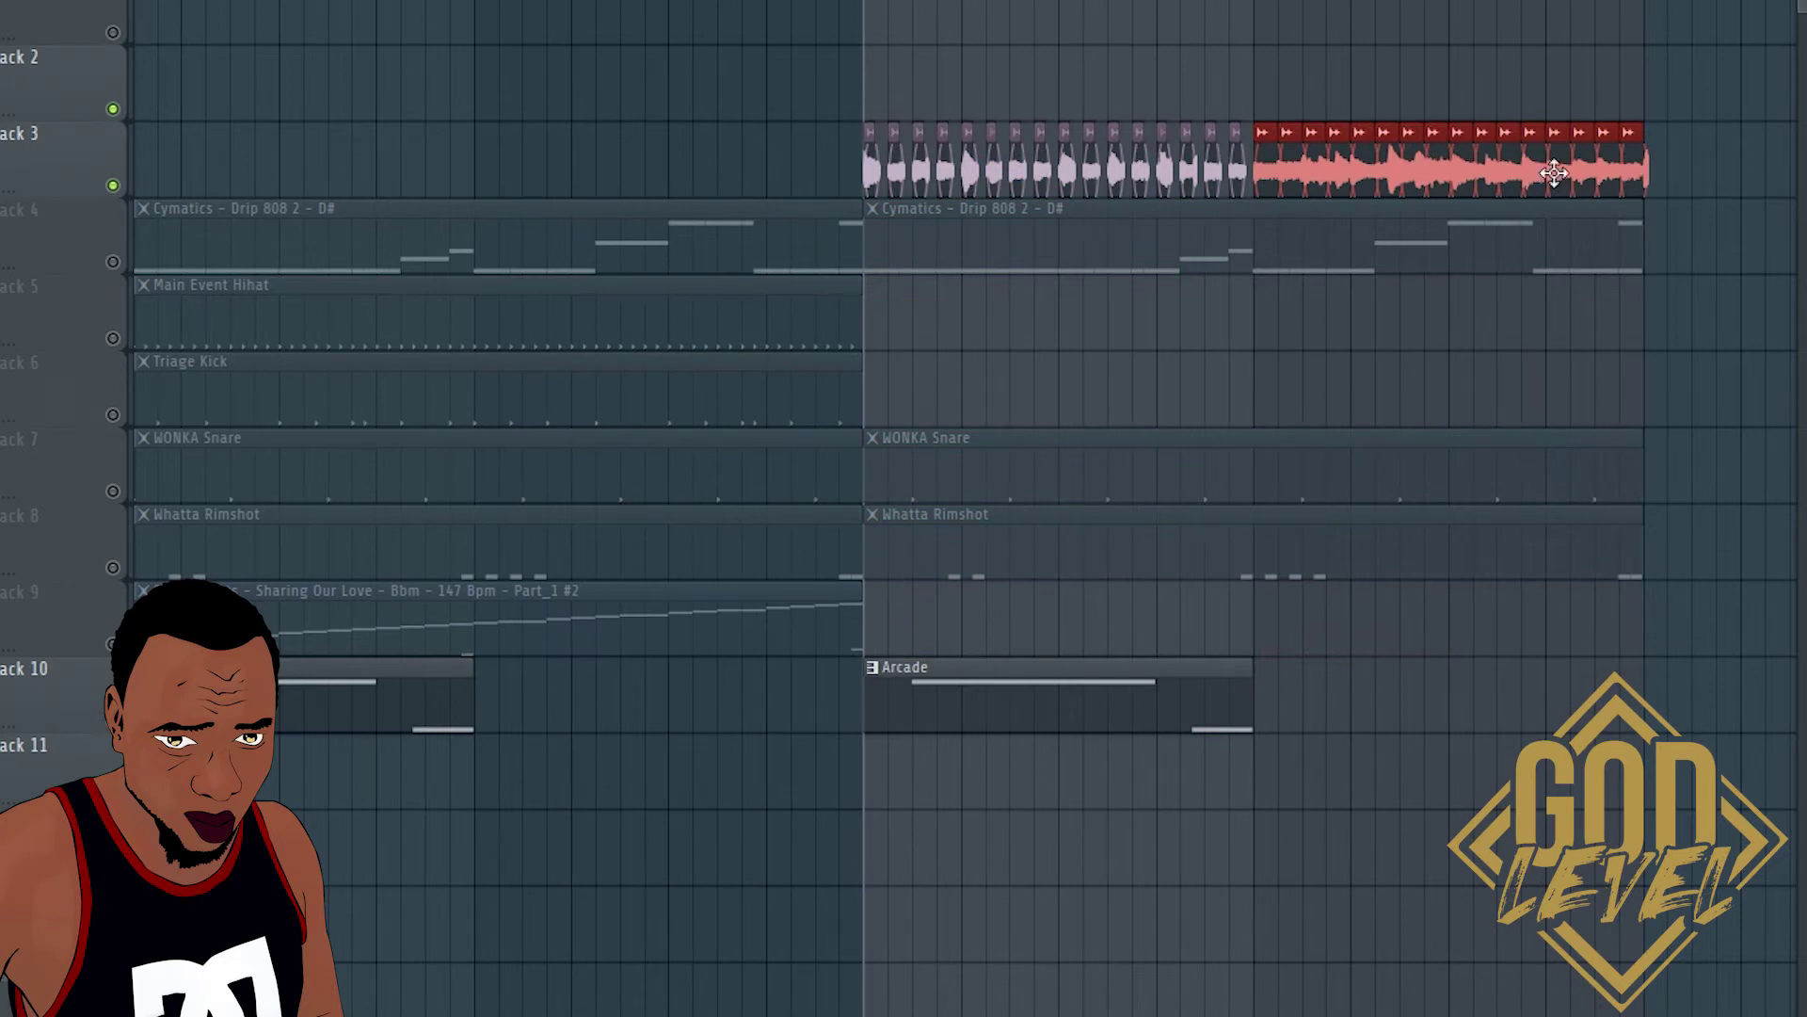
key(ctrl+z)
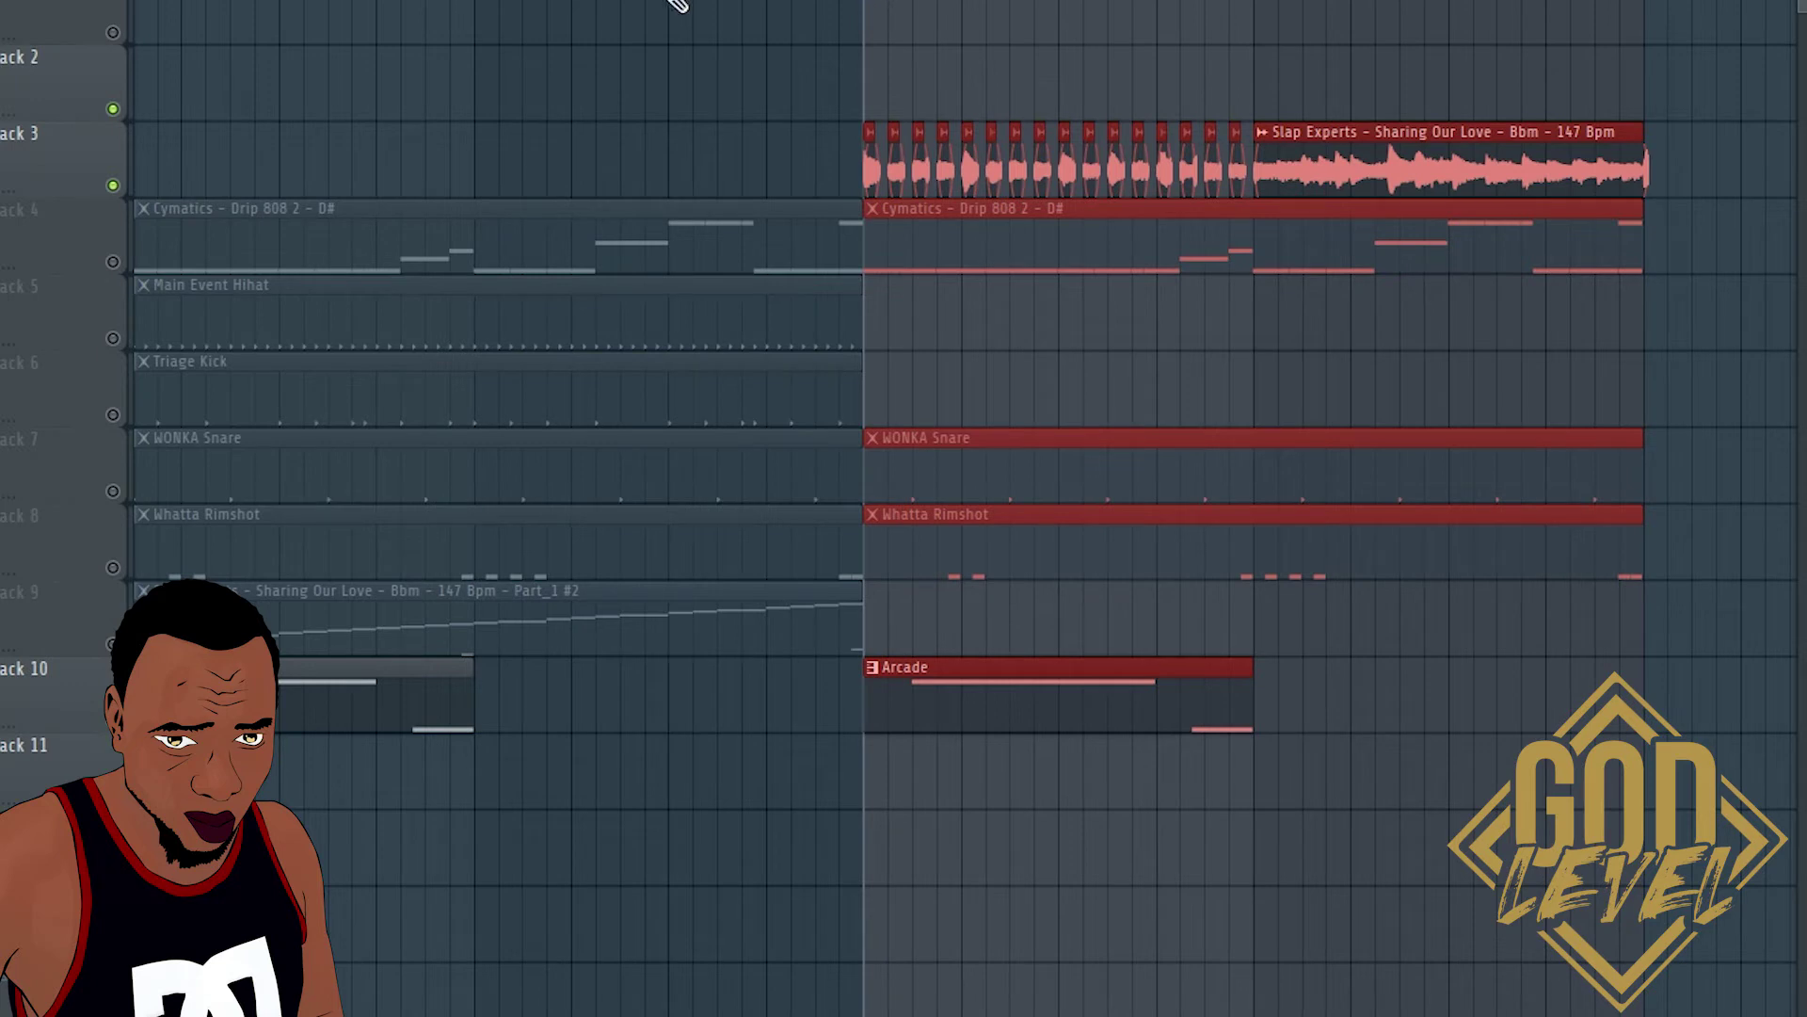
Play the final section to hear the chopped sample on track 3 leading into the unchopped clip
key(space)
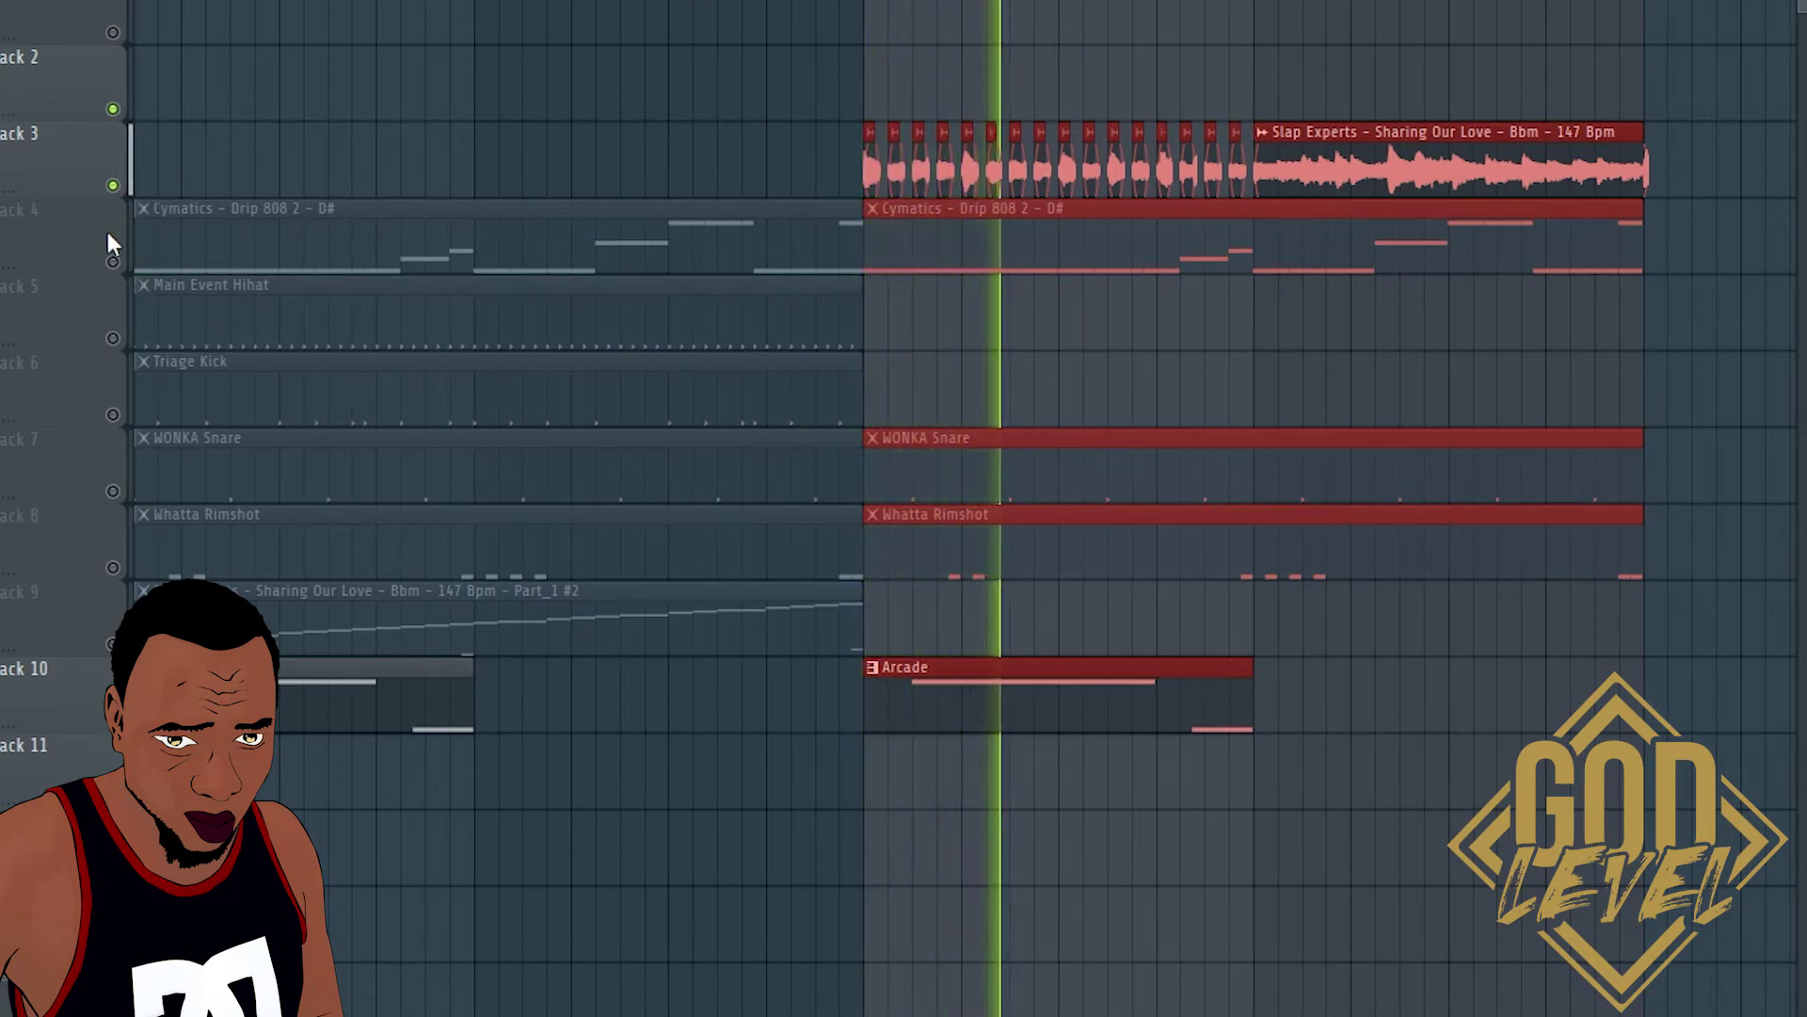
key(space)
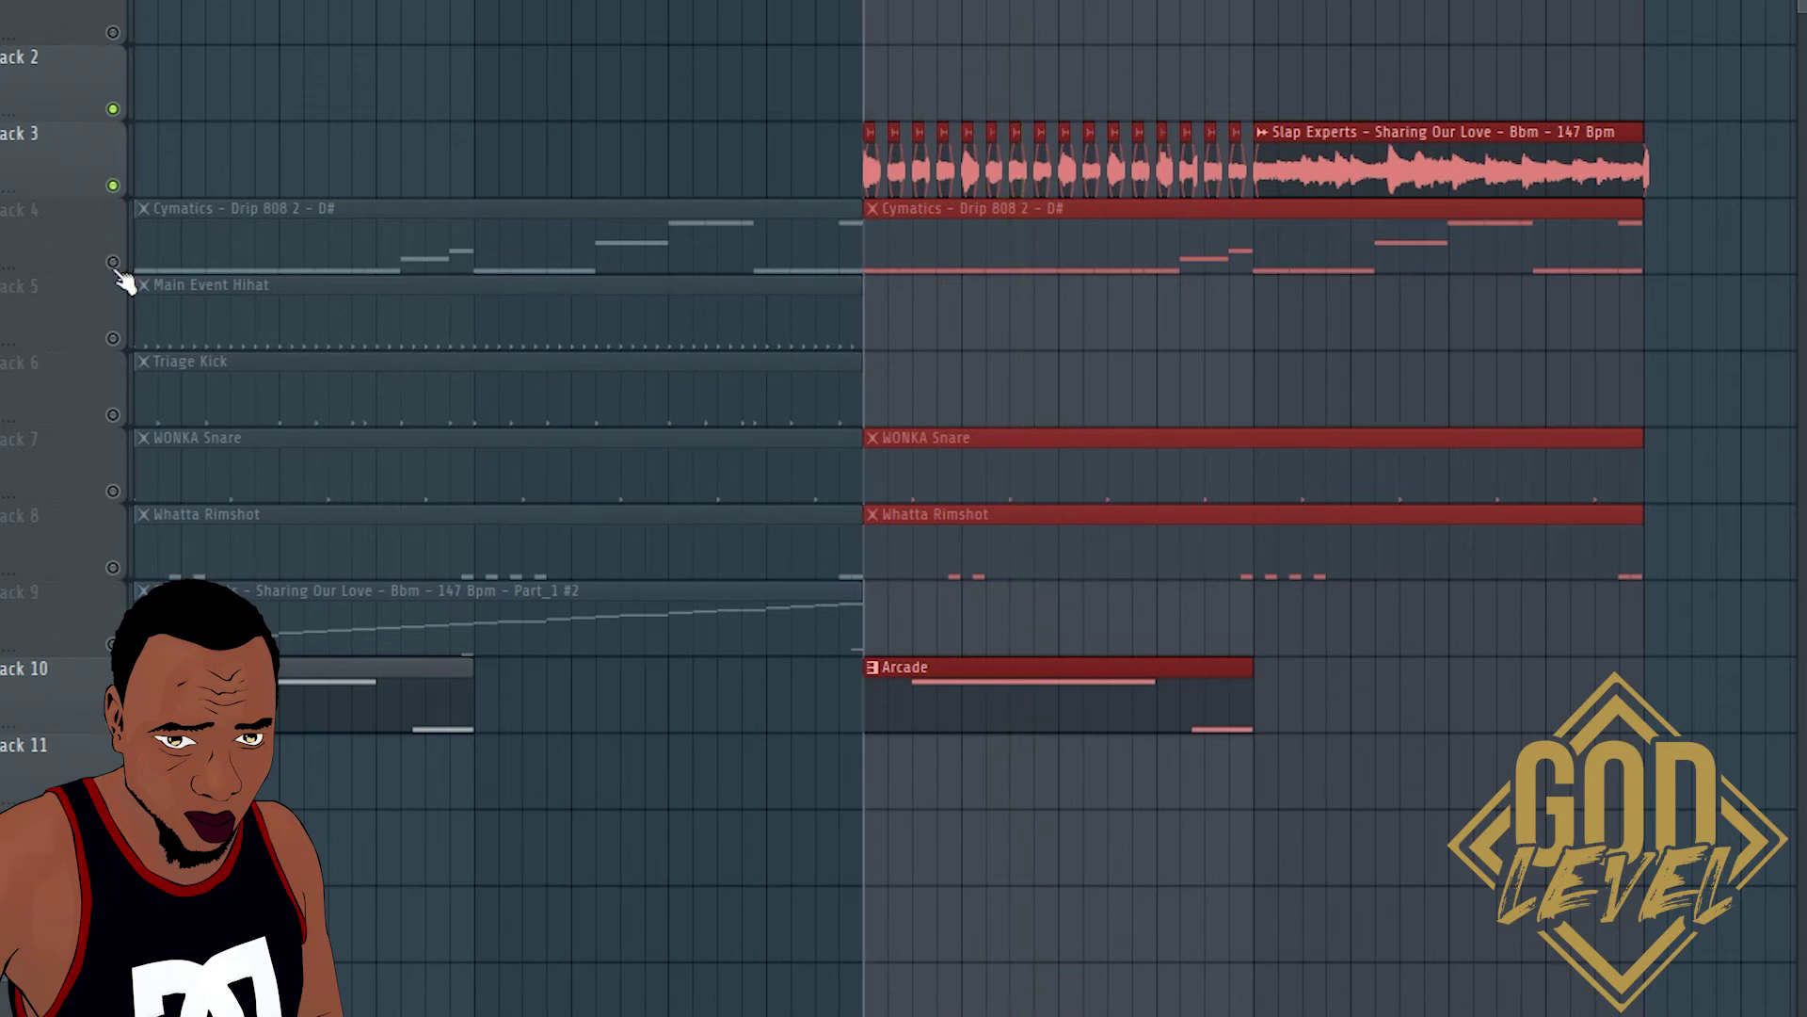
key(space)
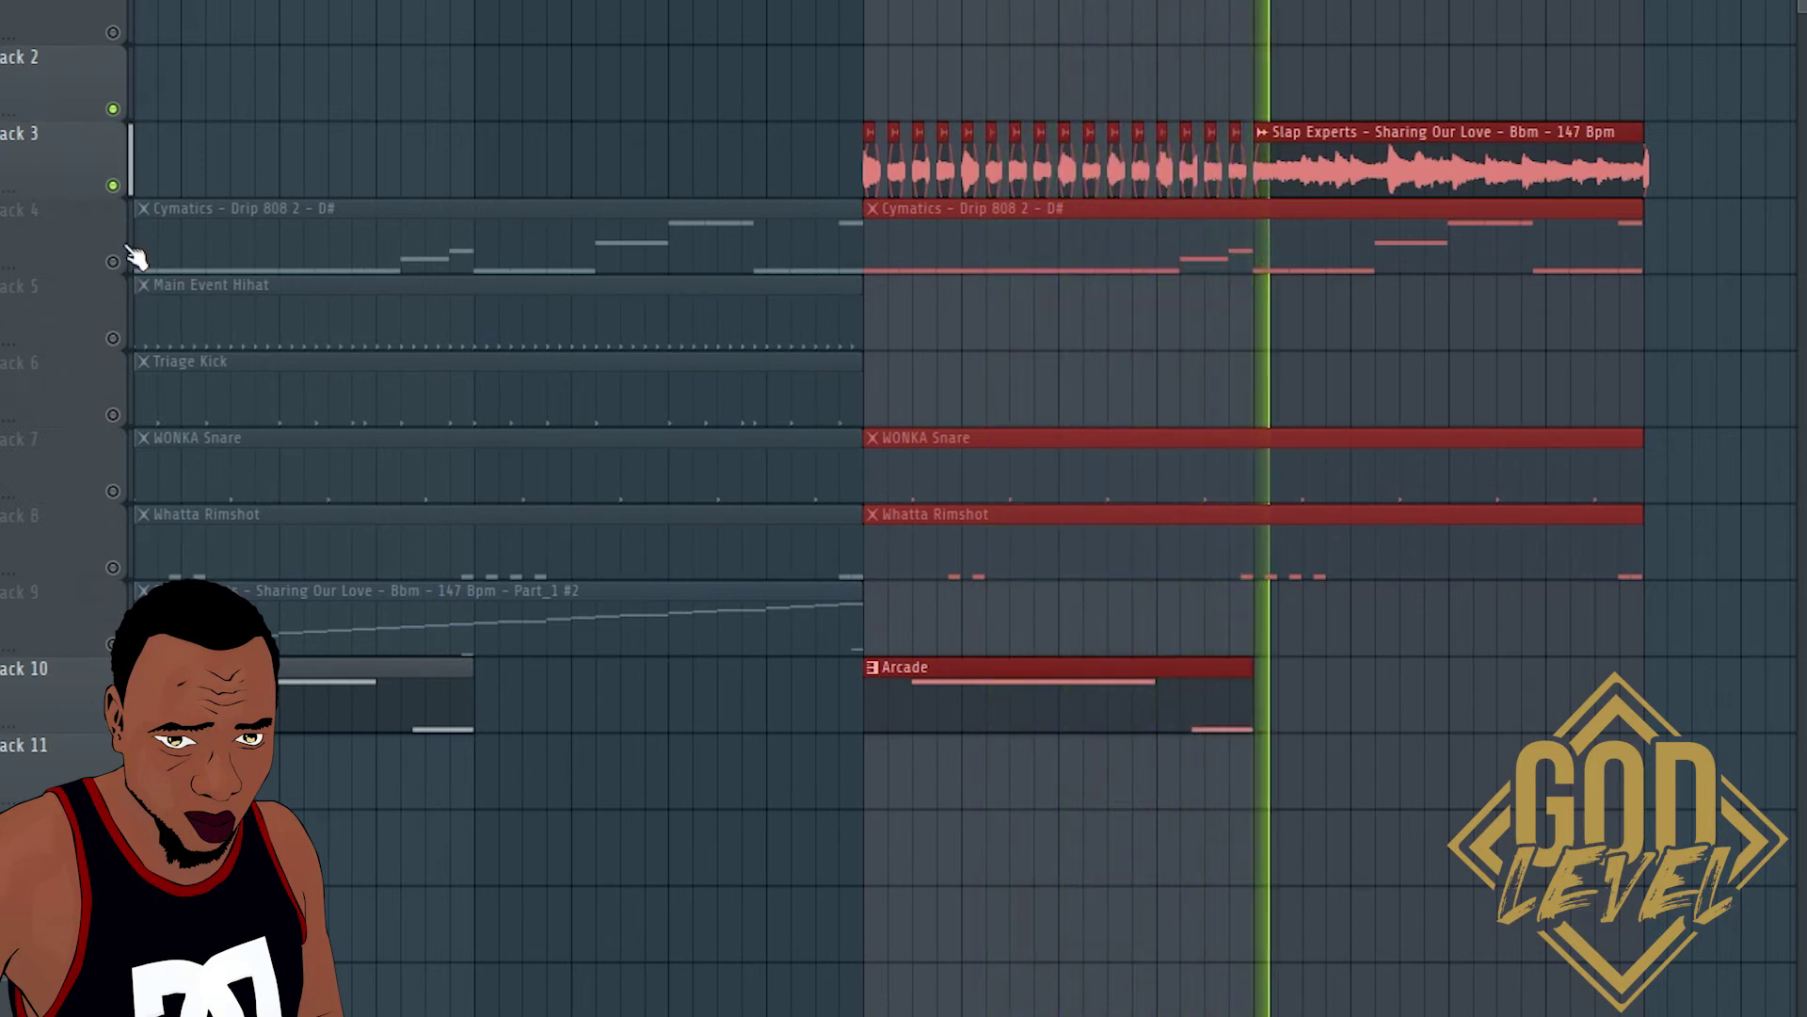
key(space)
Solo the Cymatics Drip 808 track, unmute all tracks again, and play the final section with every part
click(113, 262)
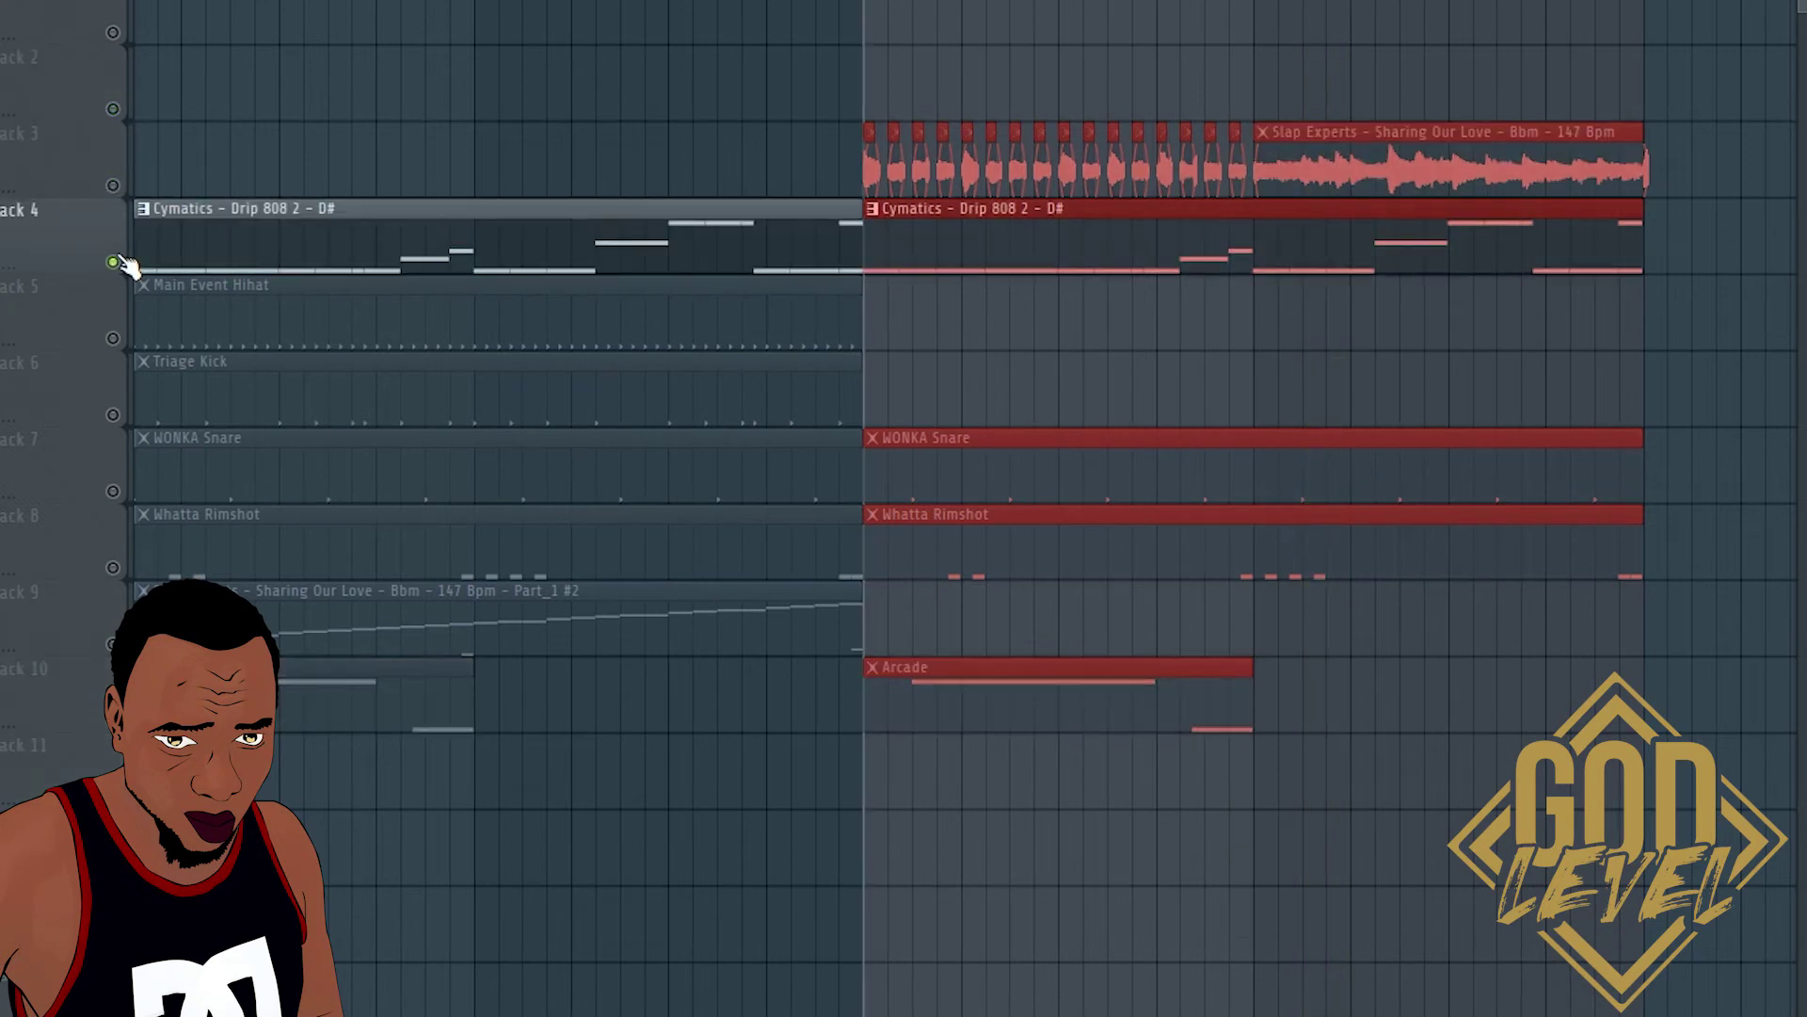
right_click(113, 262)
key(space)
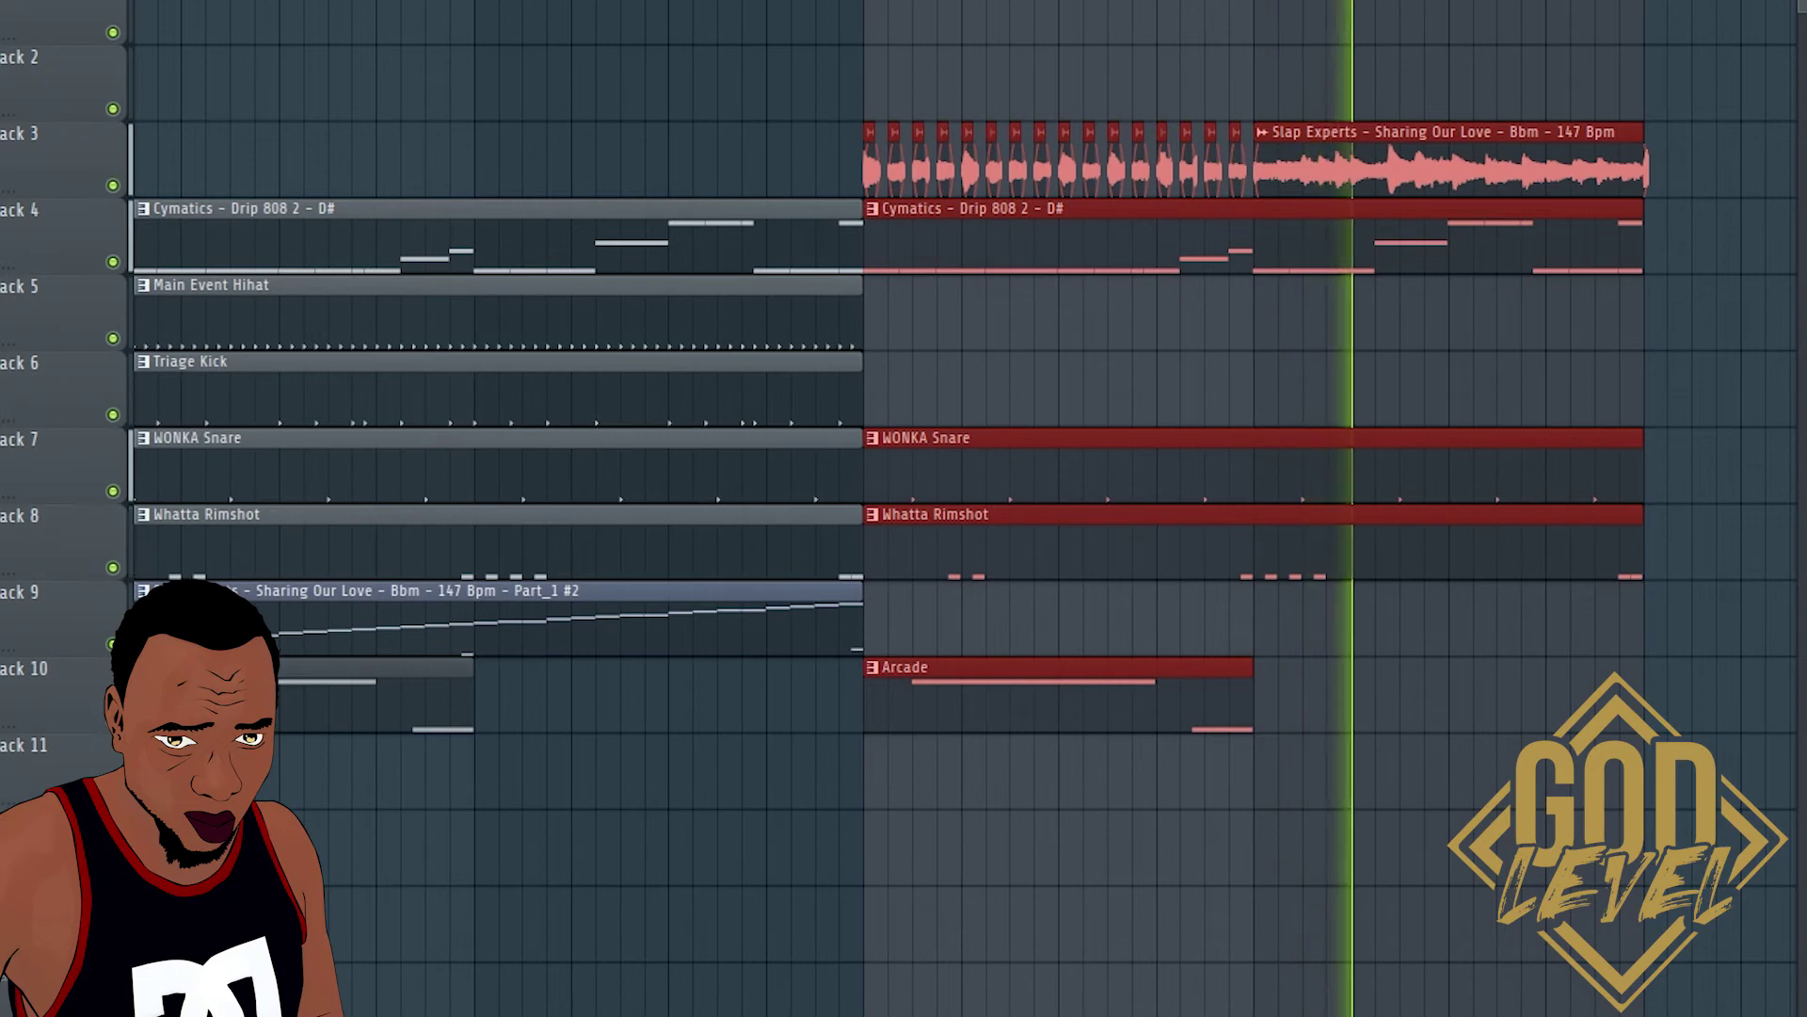
scroll(941, 4, down, 4)
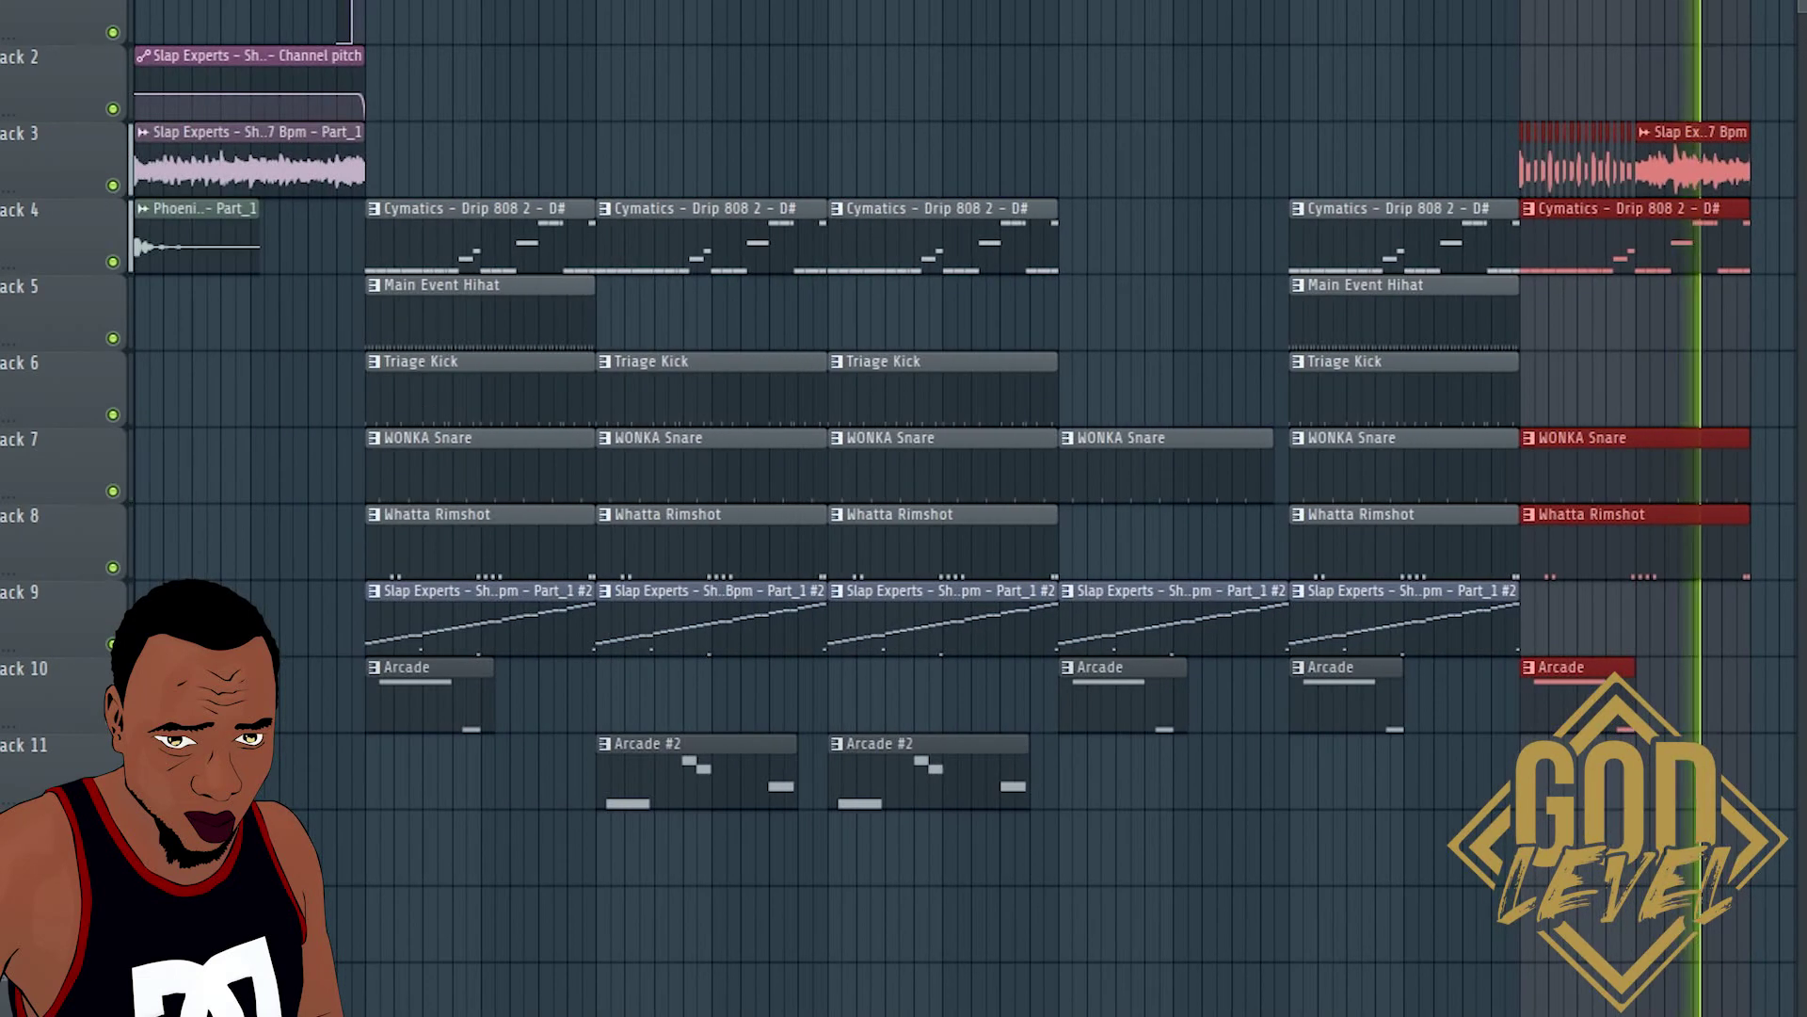
key(space)
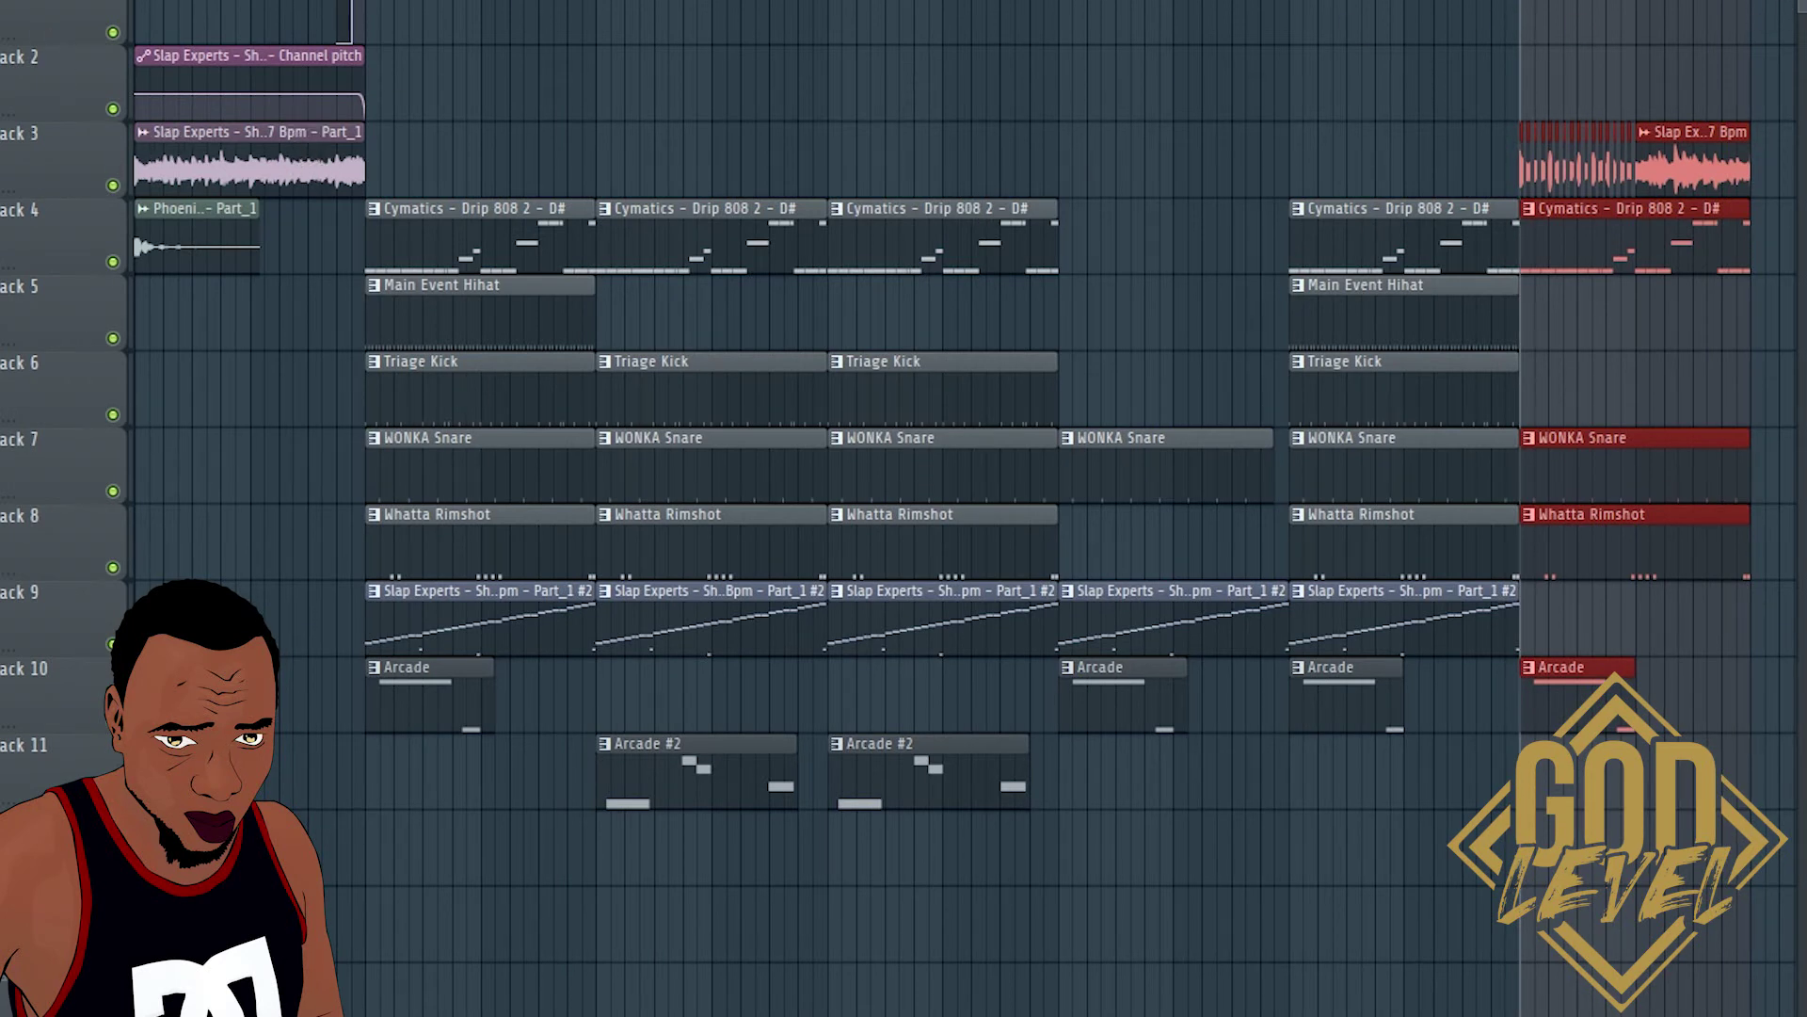
Clear the time selection and play the whole arrangement from the beginning of the intro
drag(1796, 2, 1588, 2)
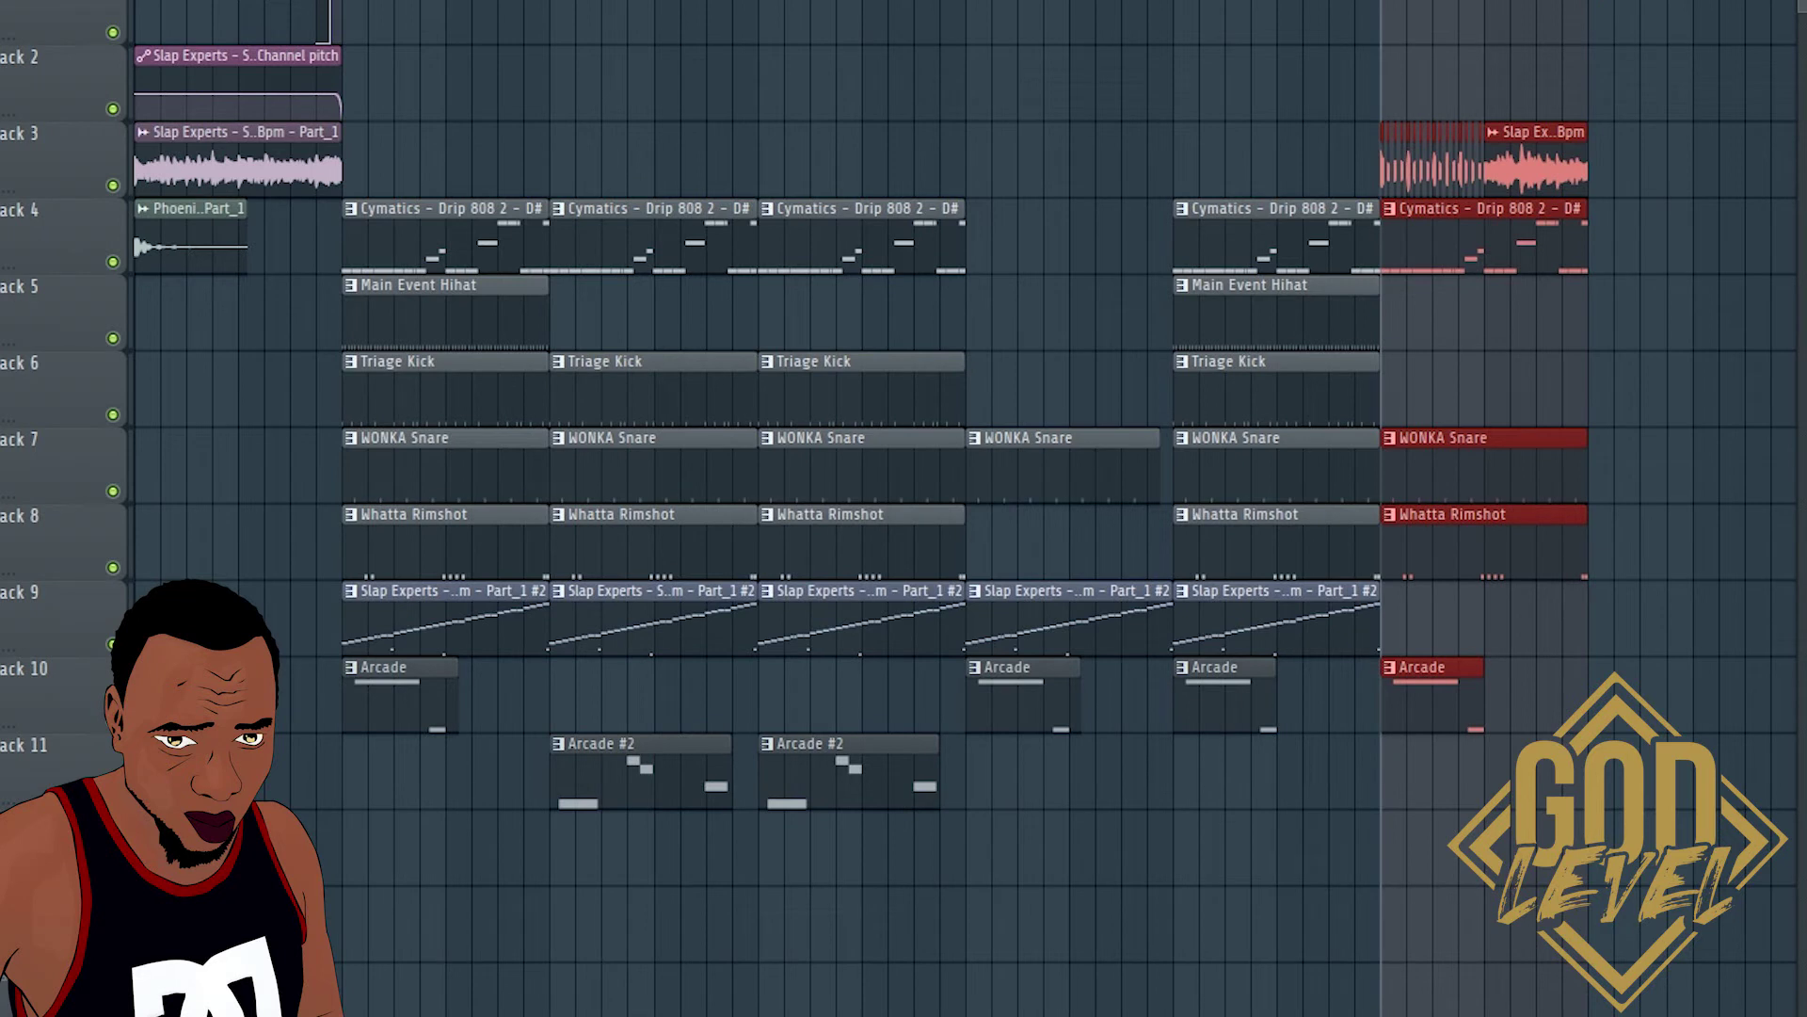
key(ctrl+d)
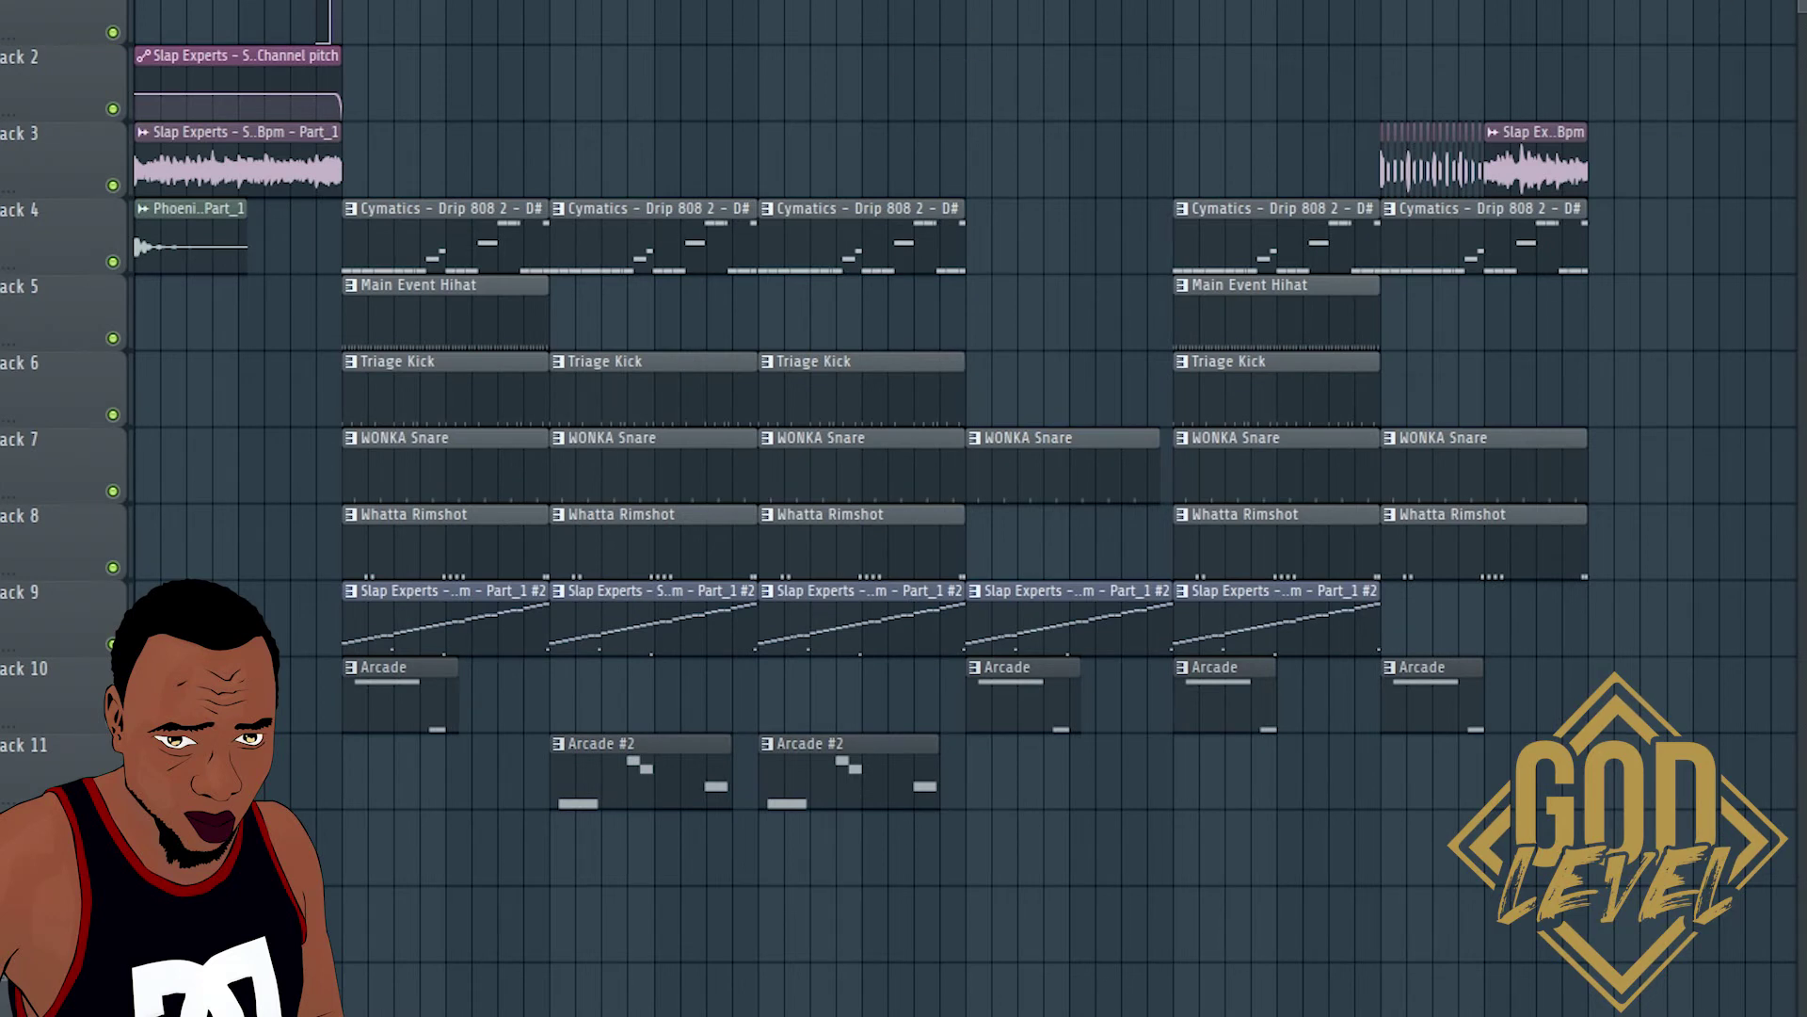
scroll(965, 508, up, 7)
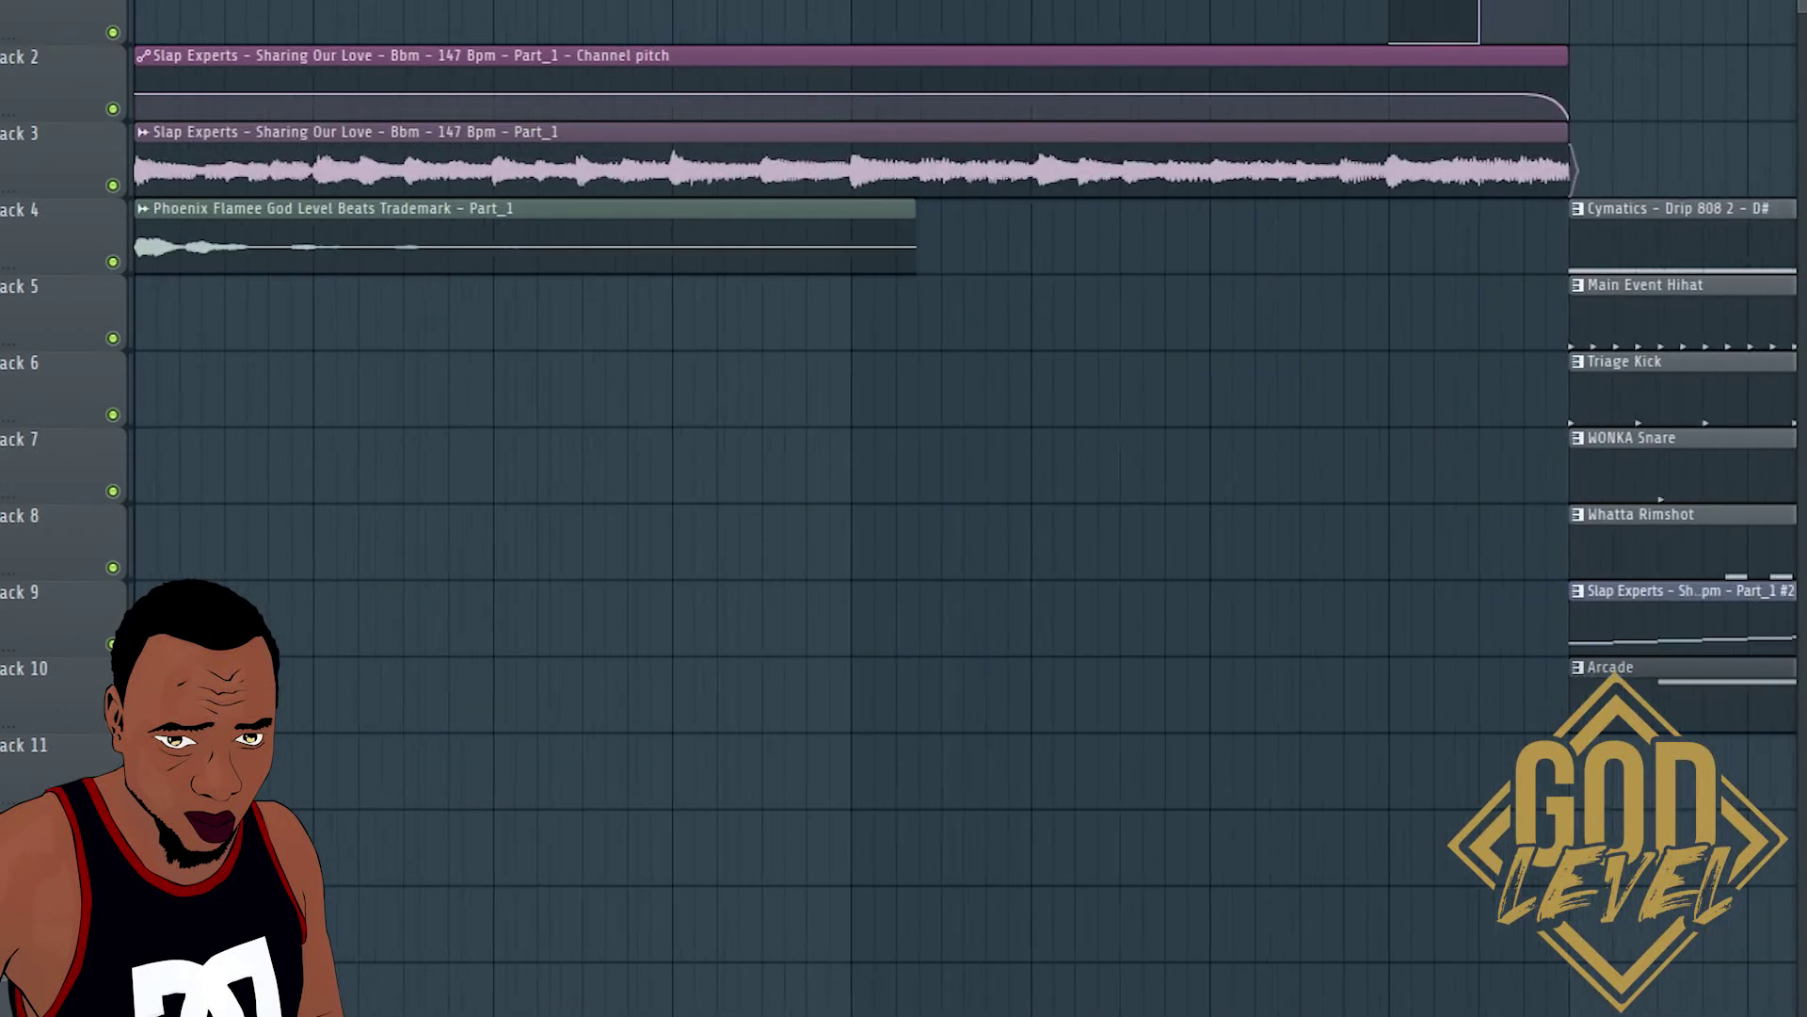
scroll(966, 508, down, 6)
scroll(966, 508, down, 3)
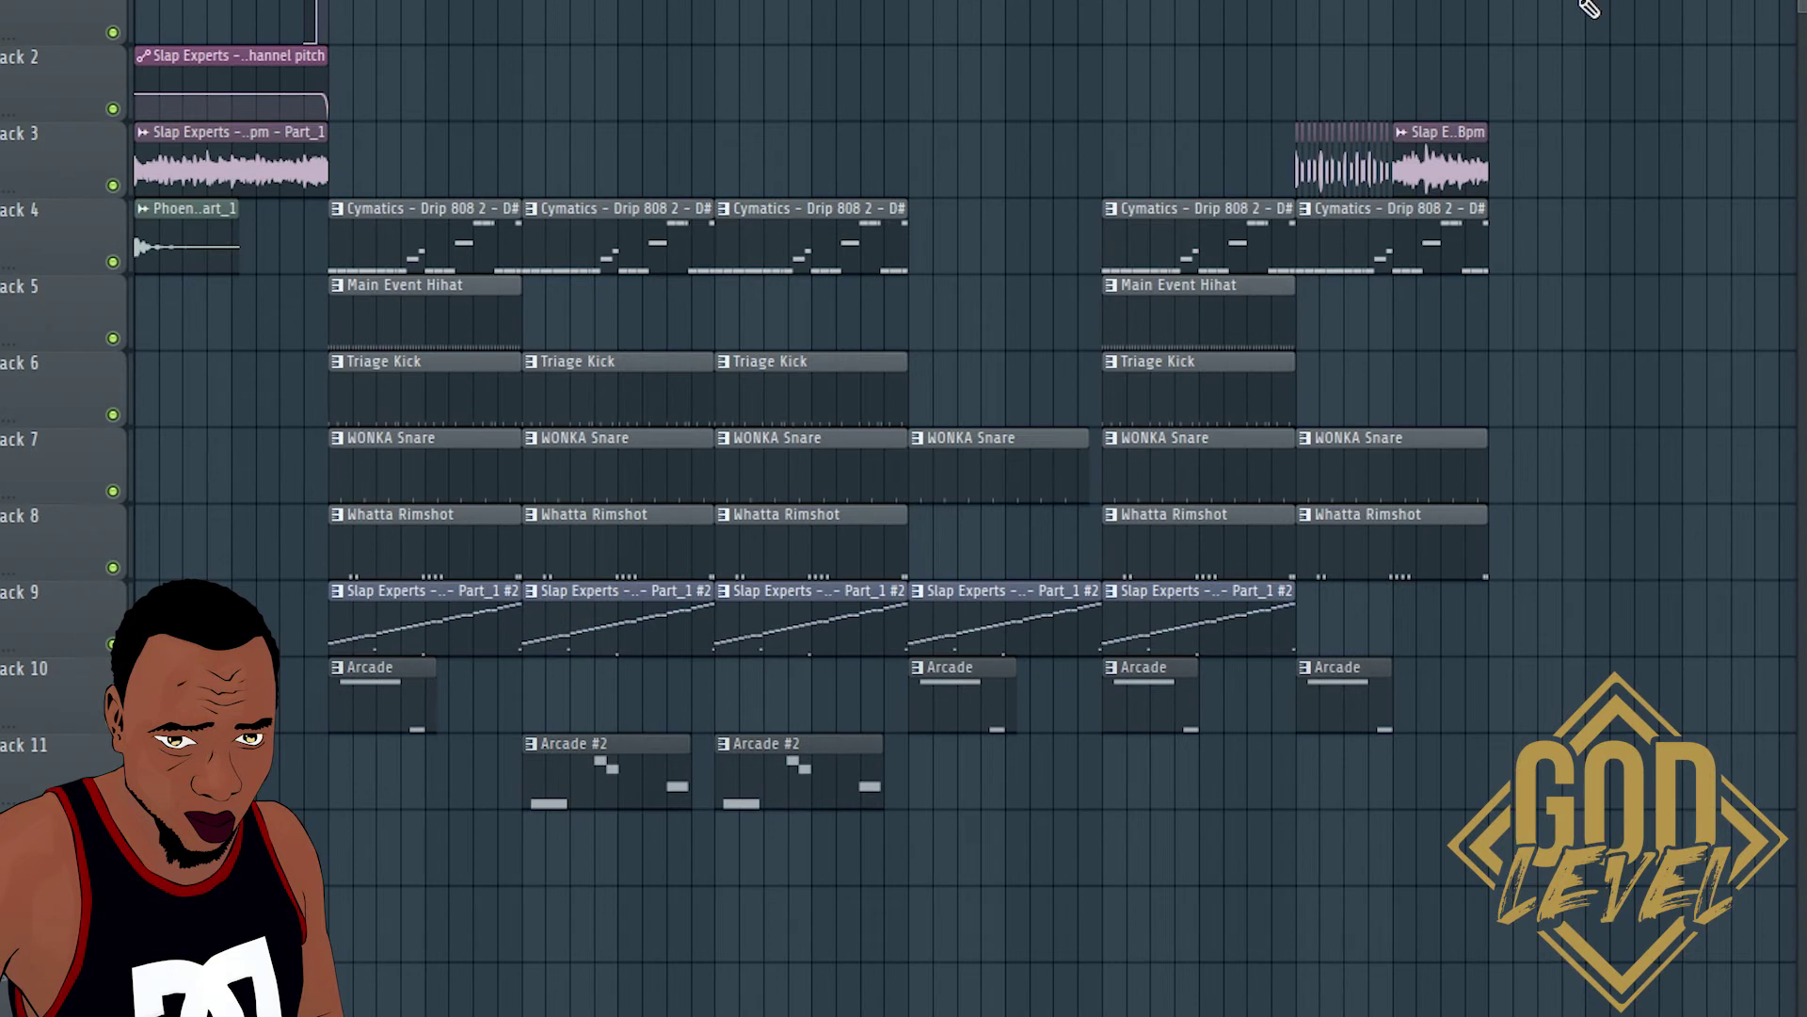
key(space)
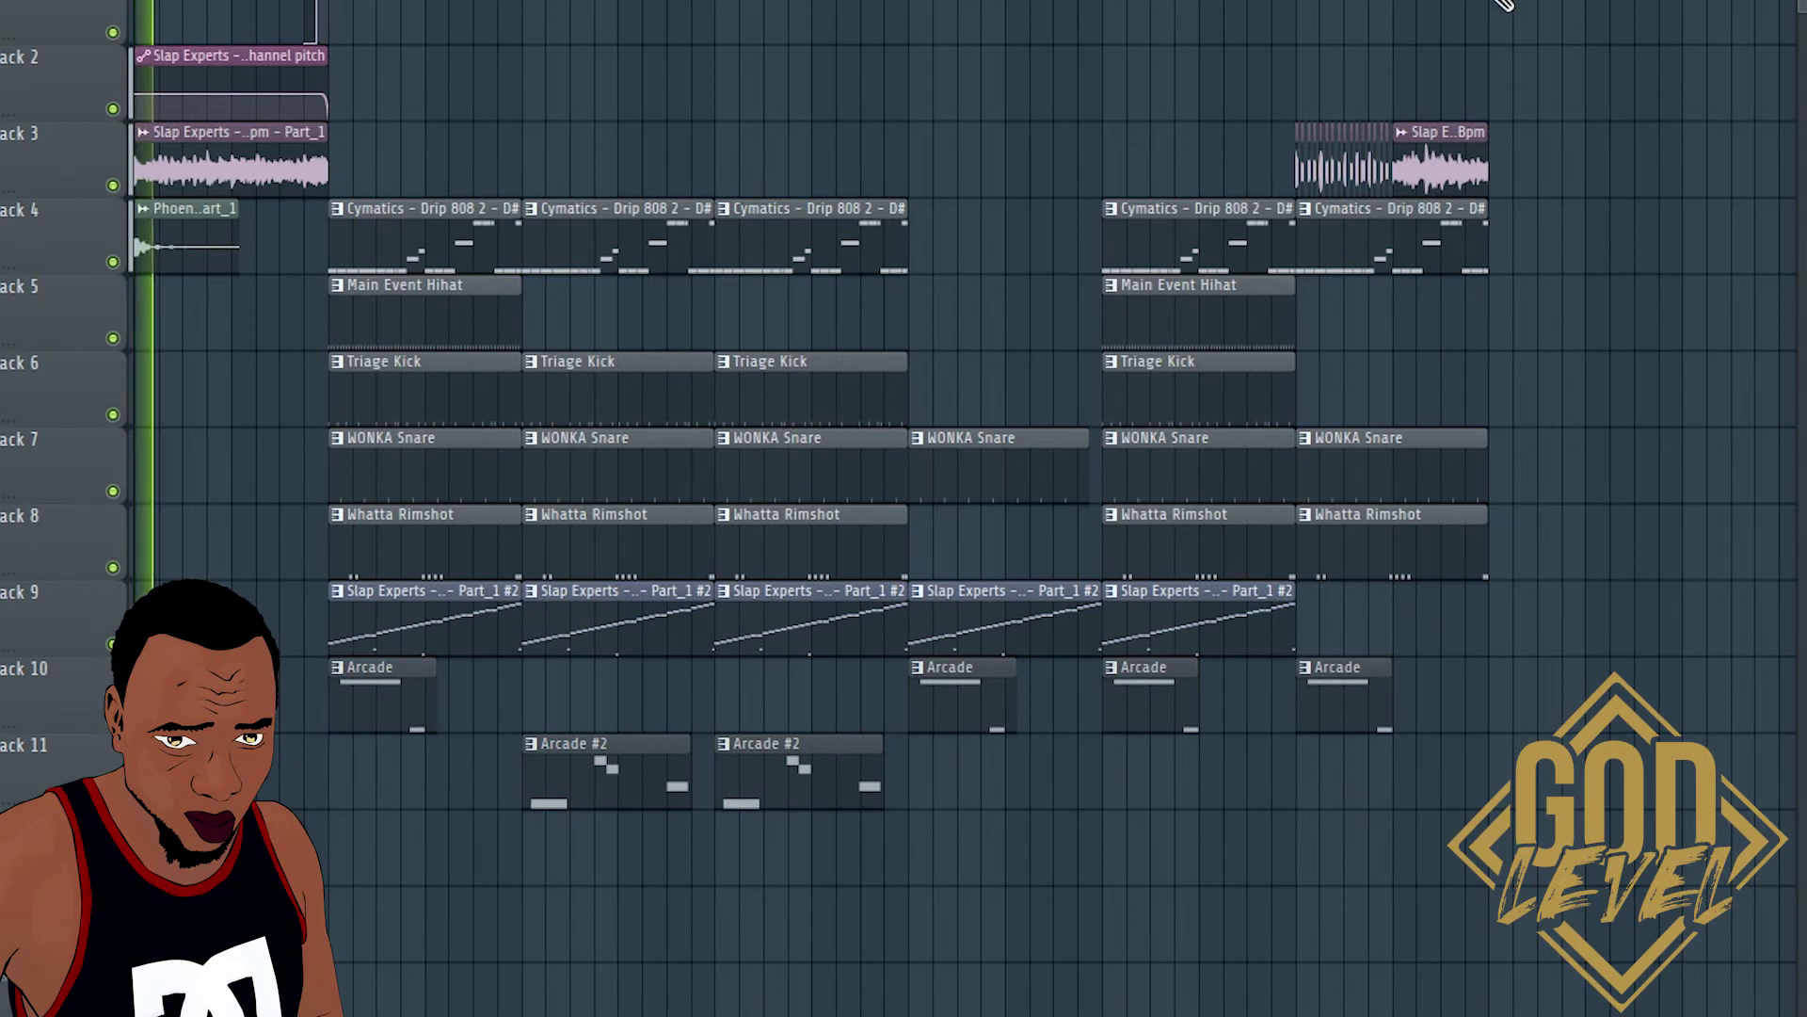
key(space)
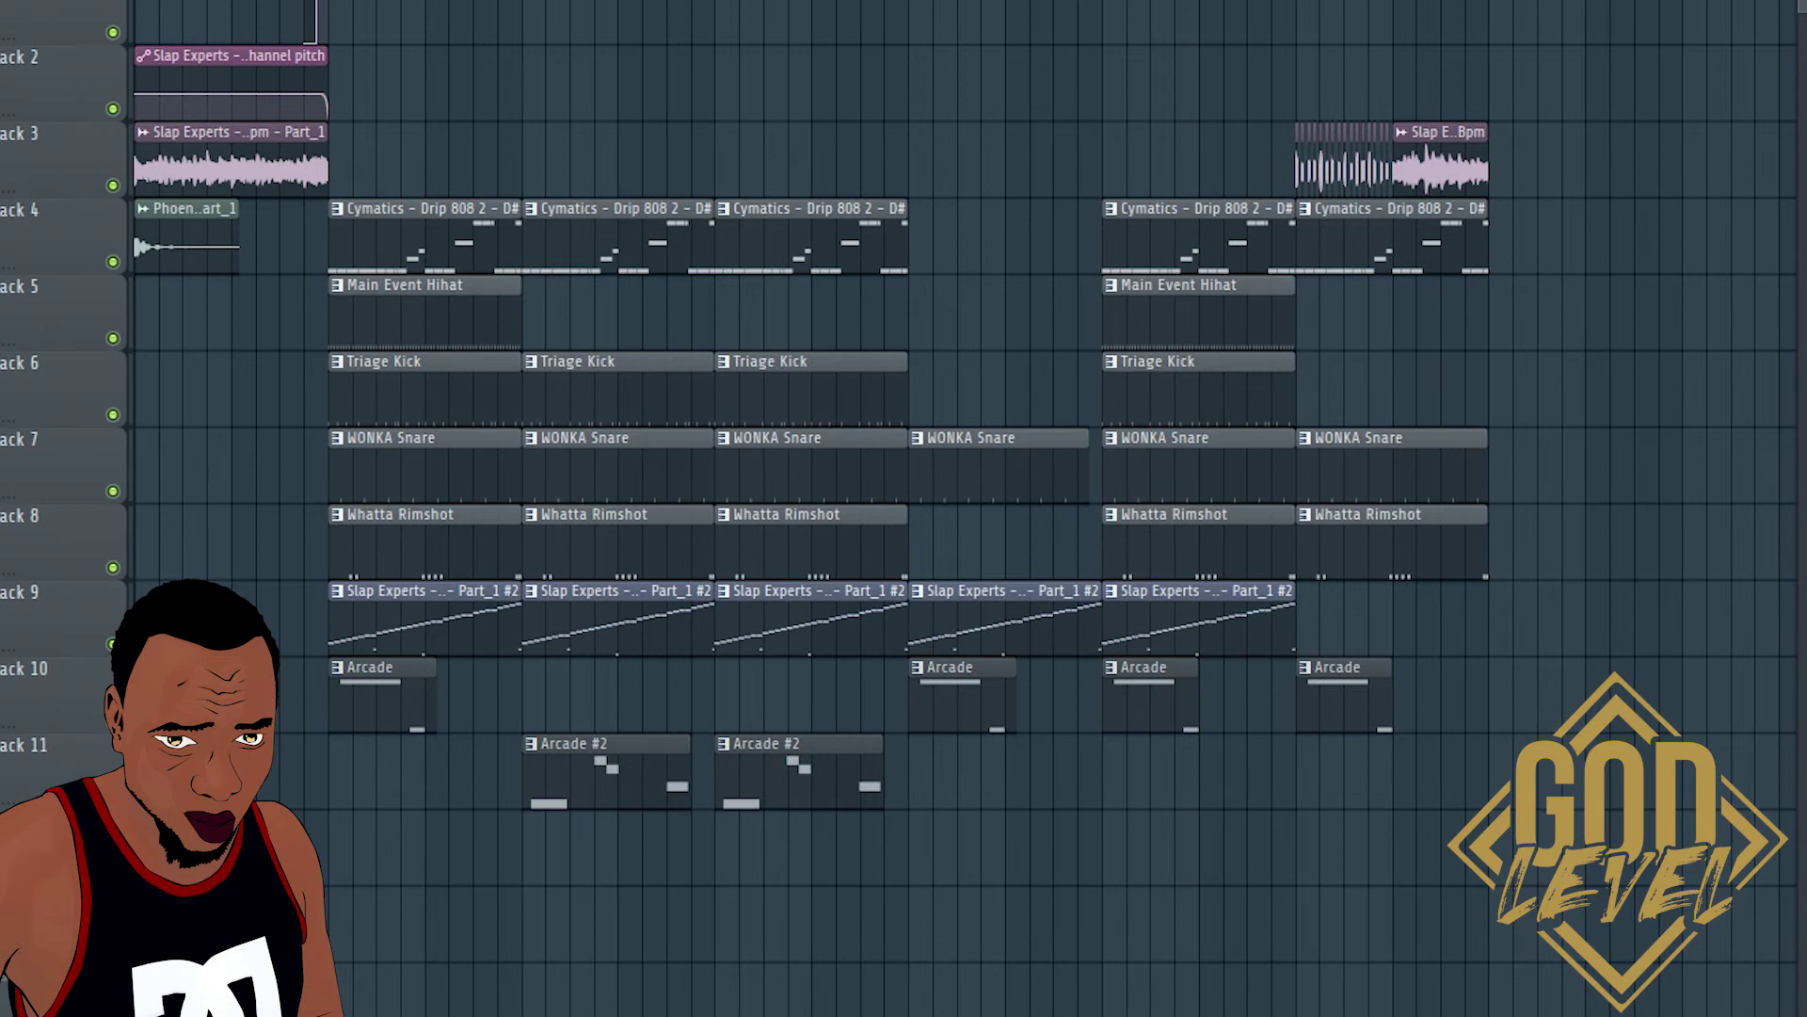
key(space)
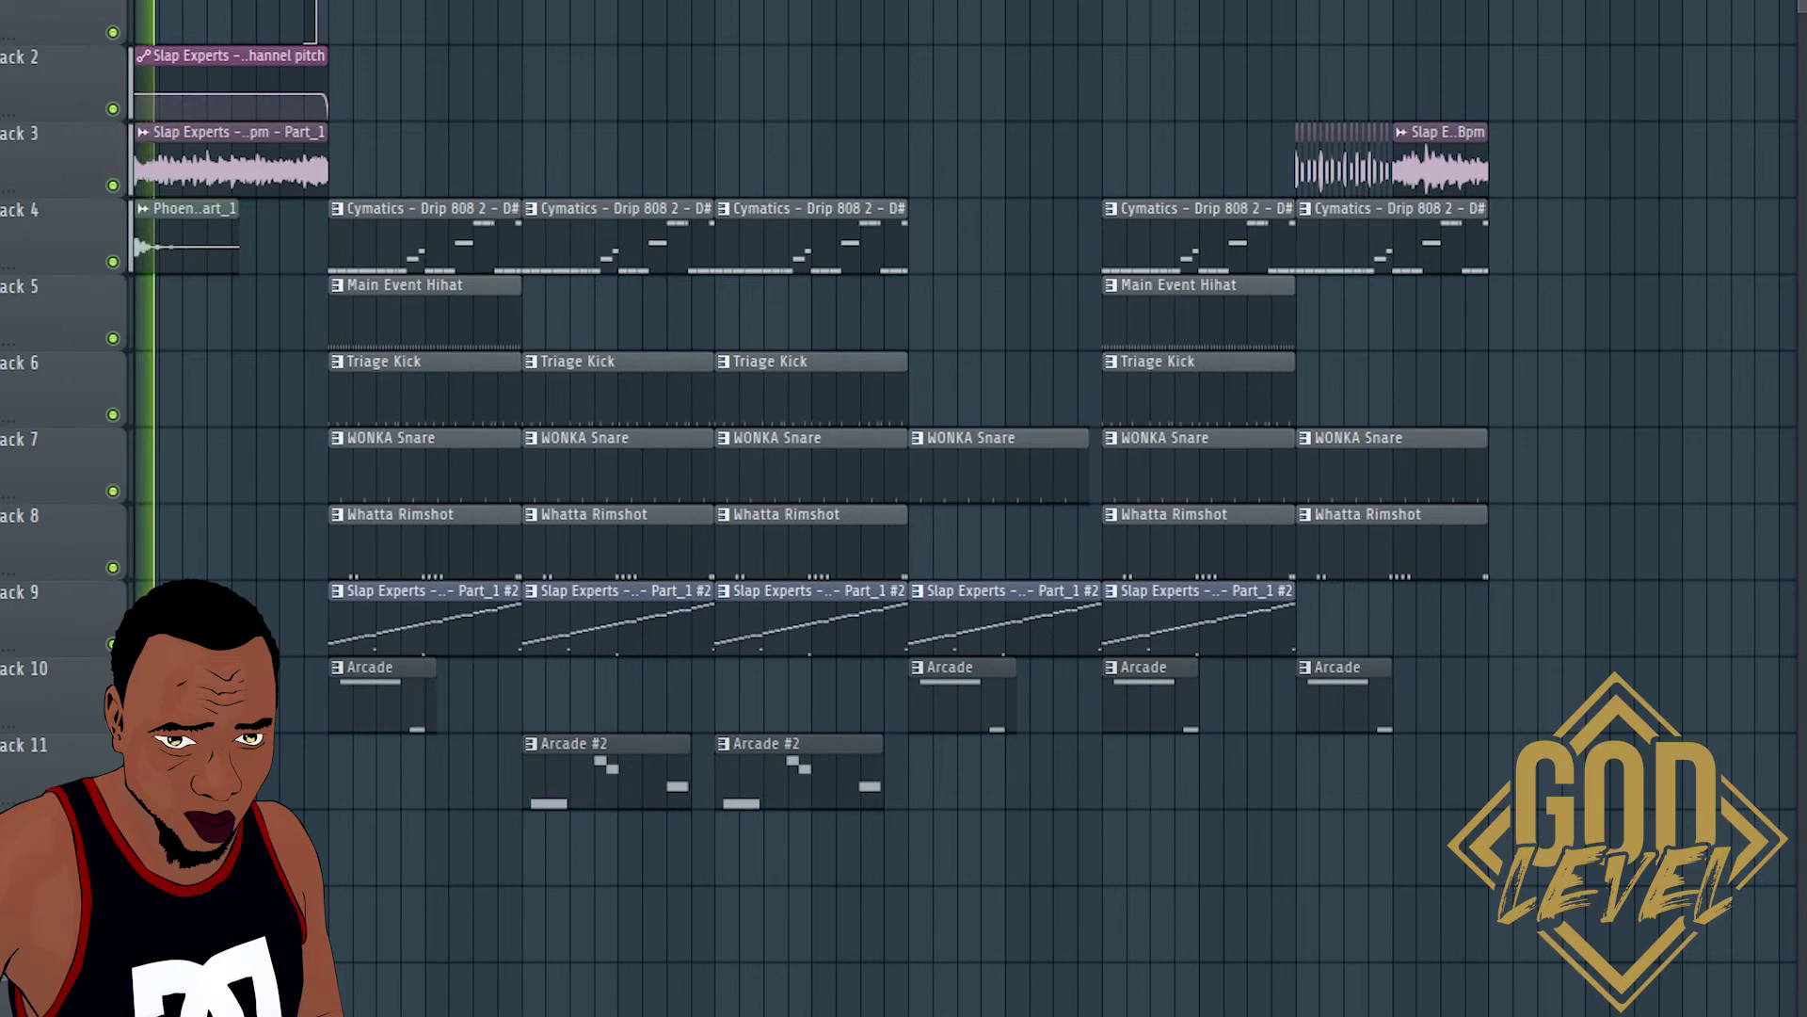